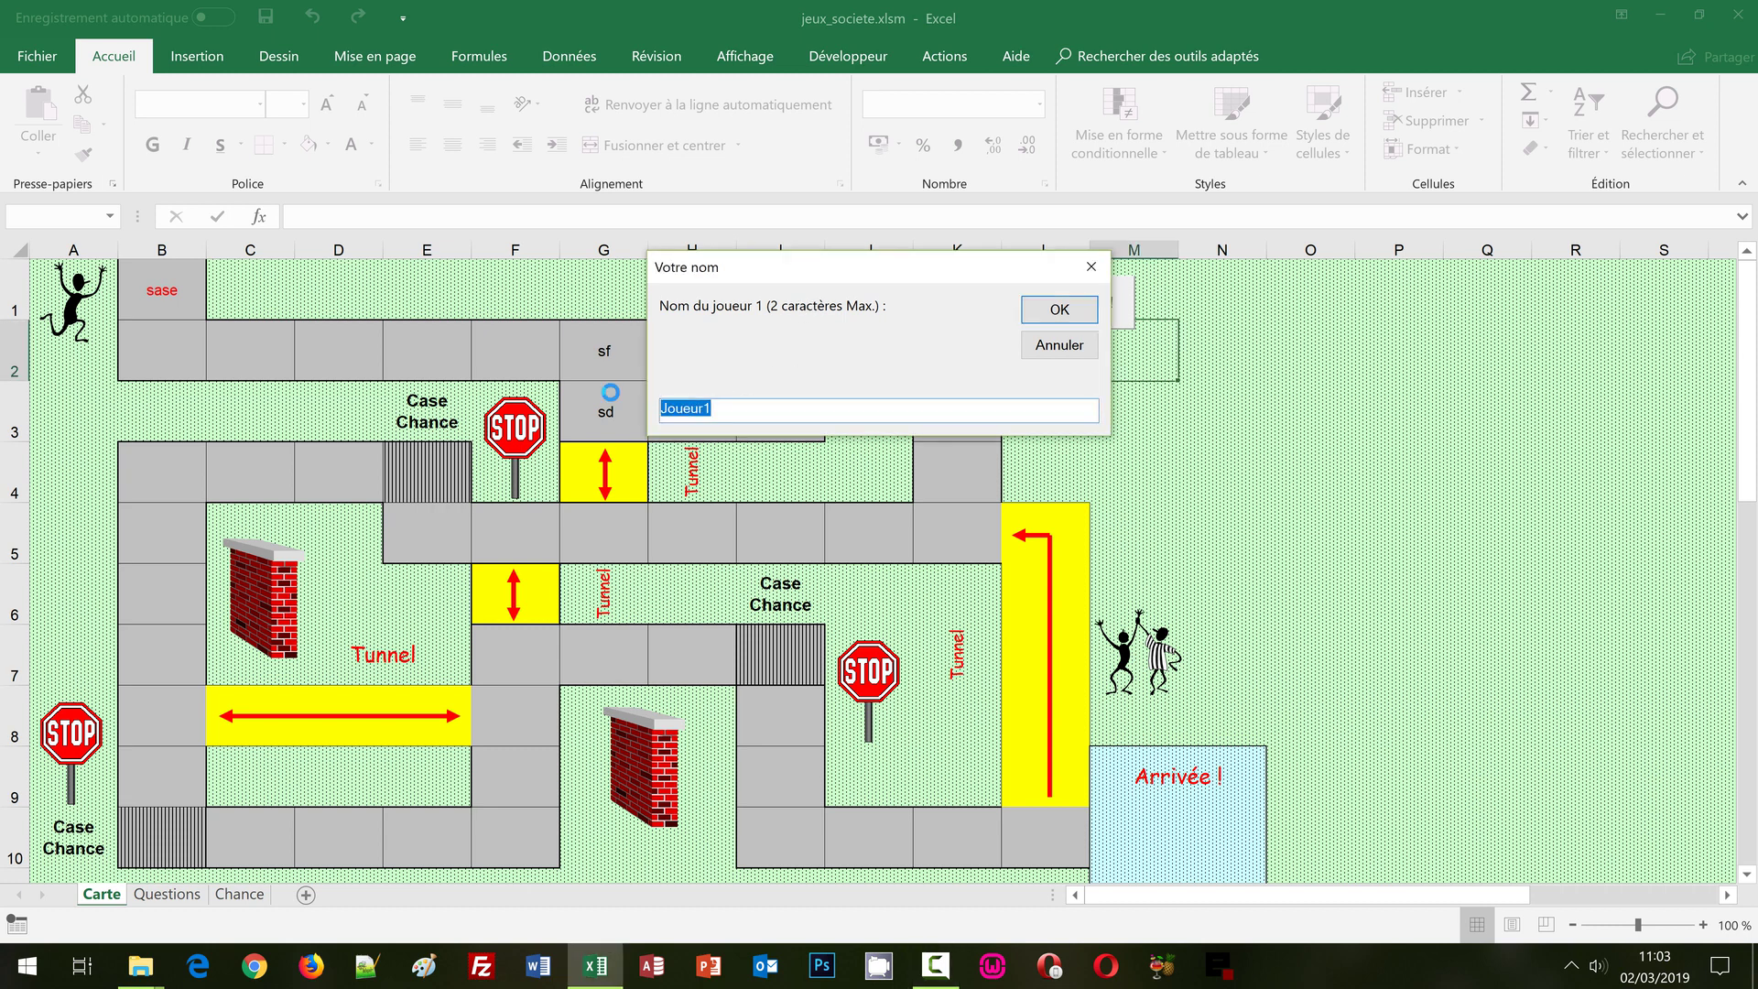
Enter the player names se, te, gf and ut in the Votre nom InputBox.
{"action": "type", "text": "se"}
{"action": "left_click", "coordinate": [1059, 309]}
{"action": "type", "text": "t"}
{"action": "type", "text": "e"}
{"action": "key", "text": "Return"}
{"action": "type", "text": "gf"}
{"action": "key", "text": "Return"}
{"action": "type", "text": "ut"}
{"action": "left_click", "coordinate": [1059, 309]}
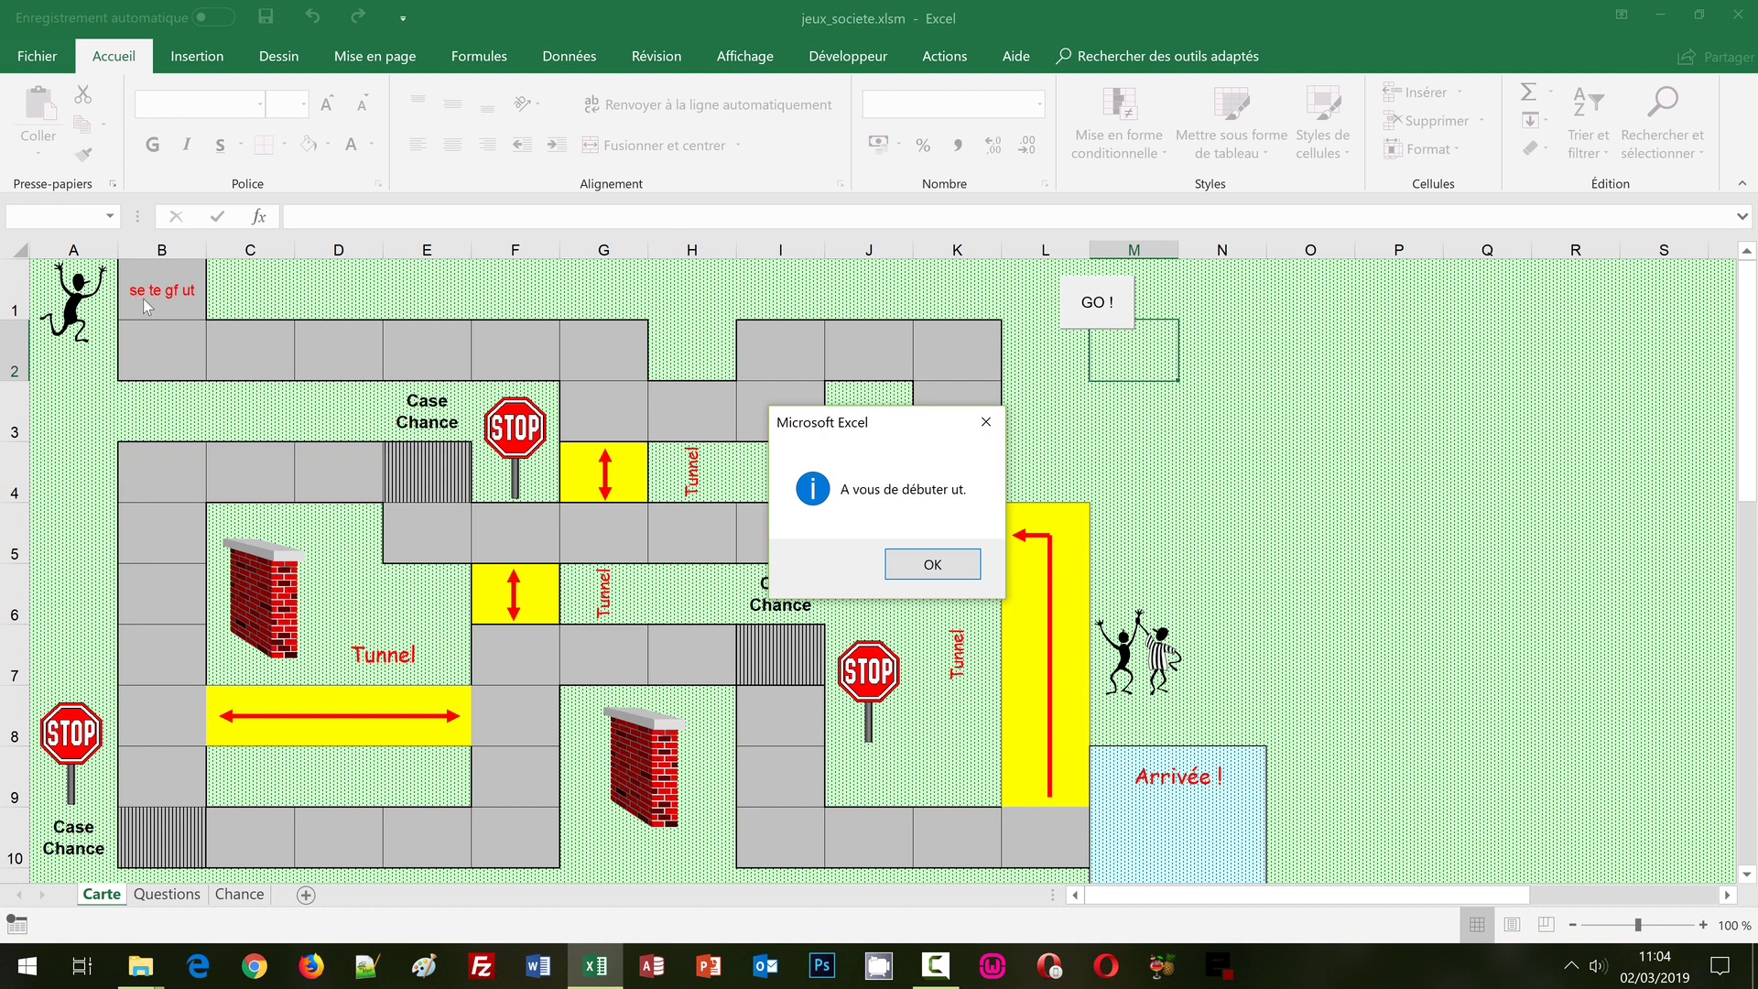
Roll the die, answer Avant MAJ (wrong), roll again, then close the JeuCarte form.
{"action": "left_click", "coordinate": [932, 565]}
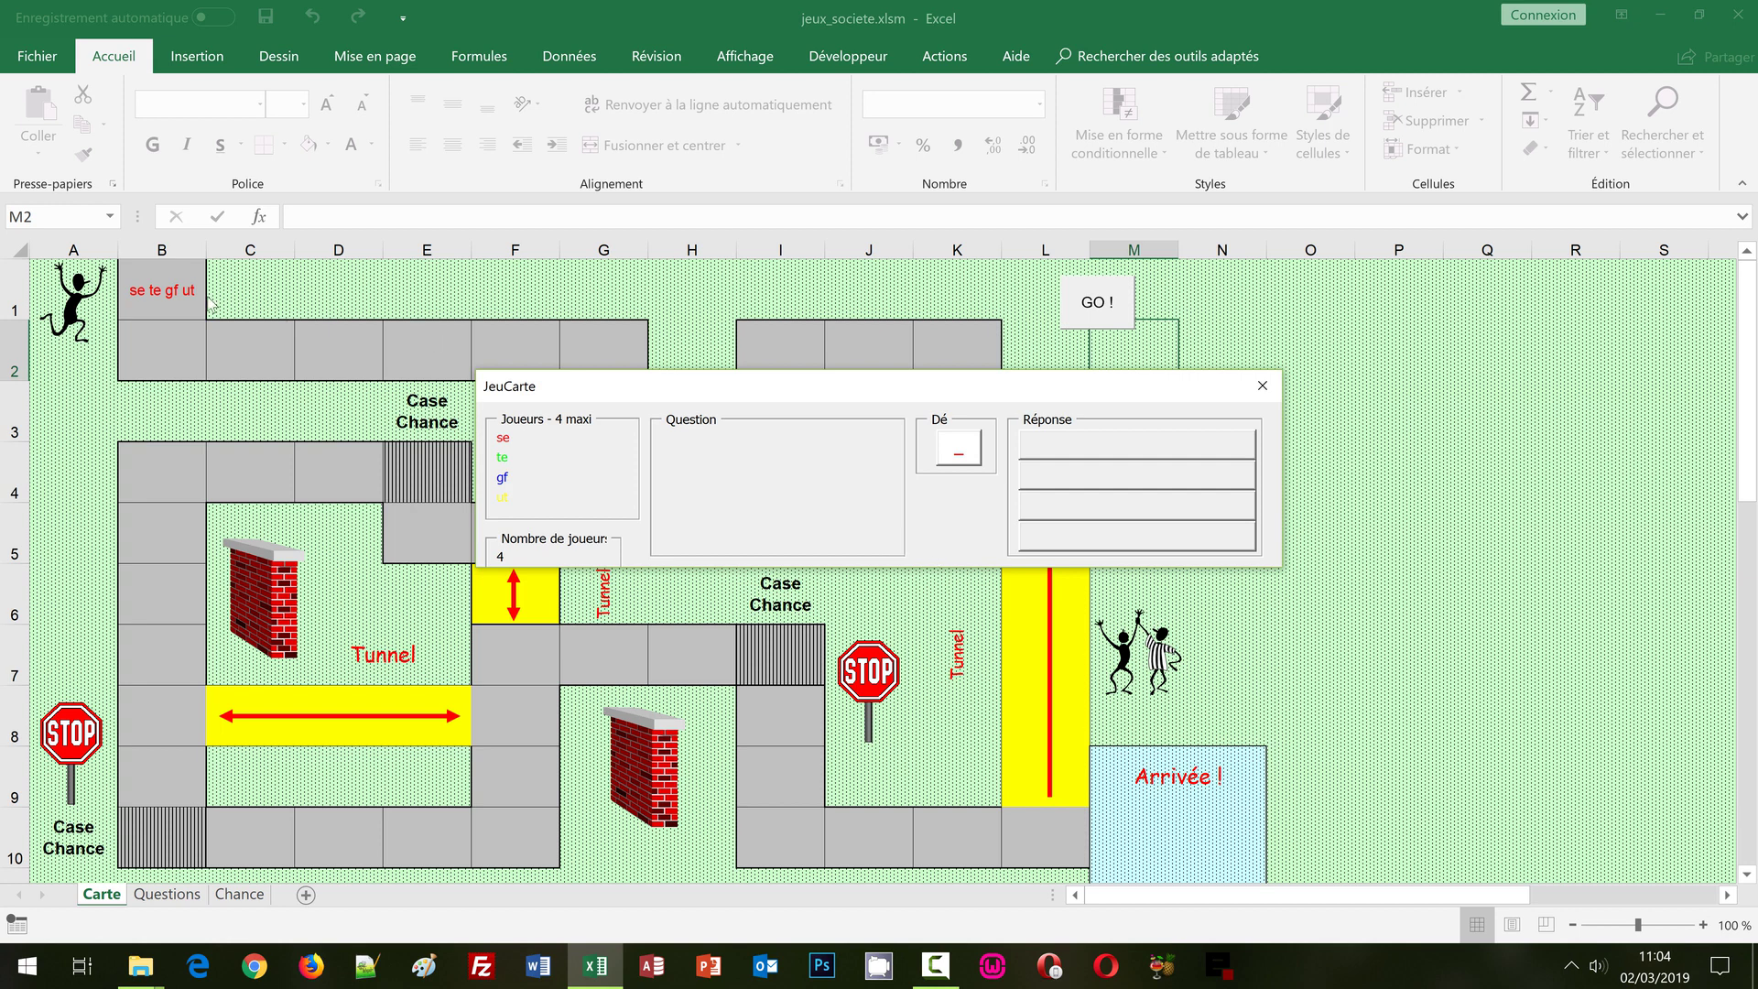
{"action": "left_click", "coordinate": [956, 460]}
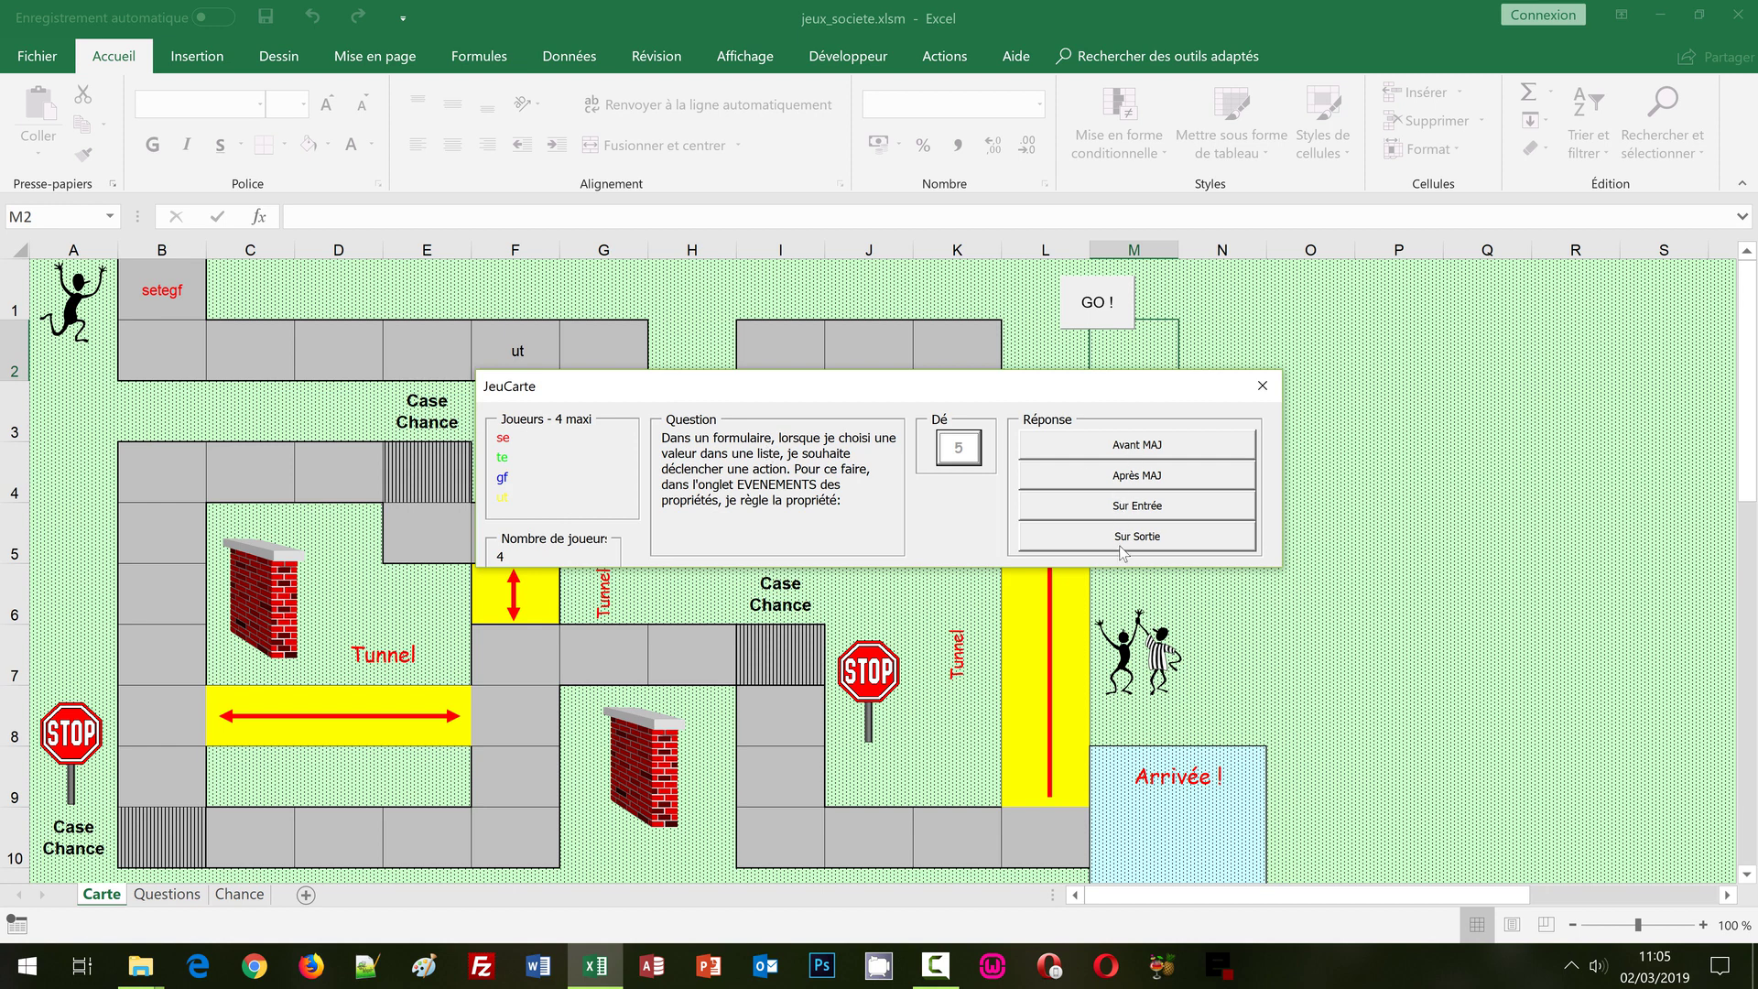
{"action": "left_click", "coordinate": [1135, 449]}
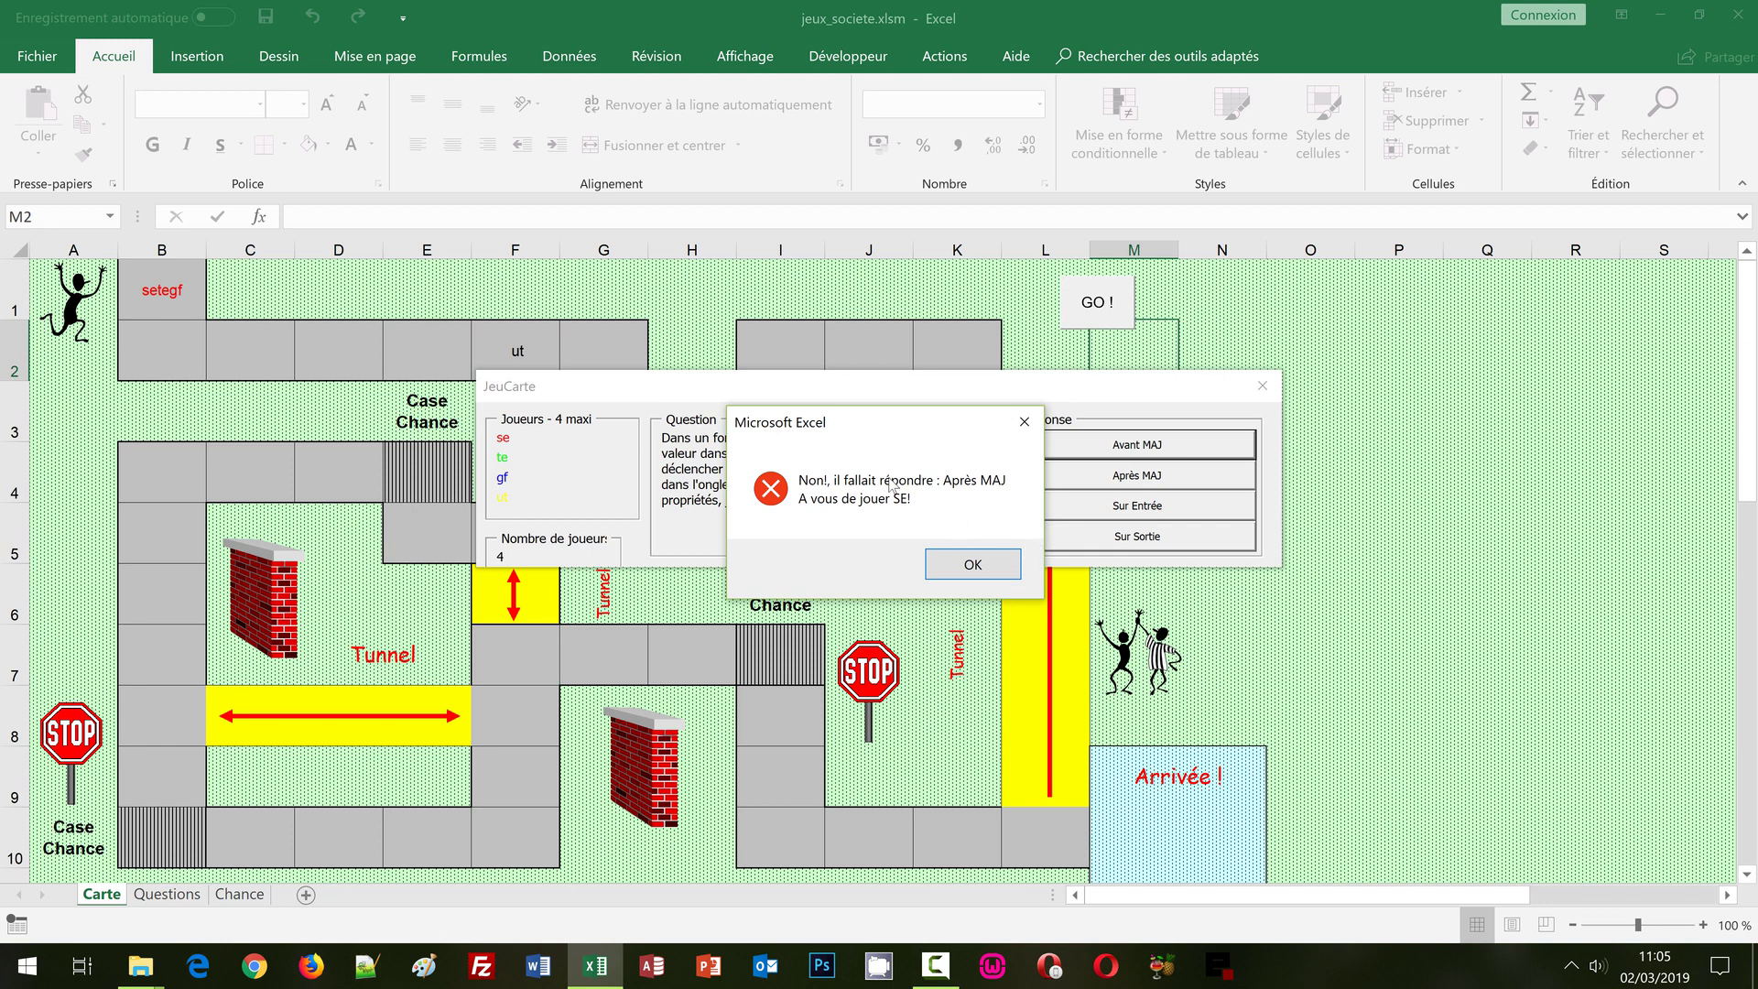
{"action": "left_click", "coordinate": [971, 572]}
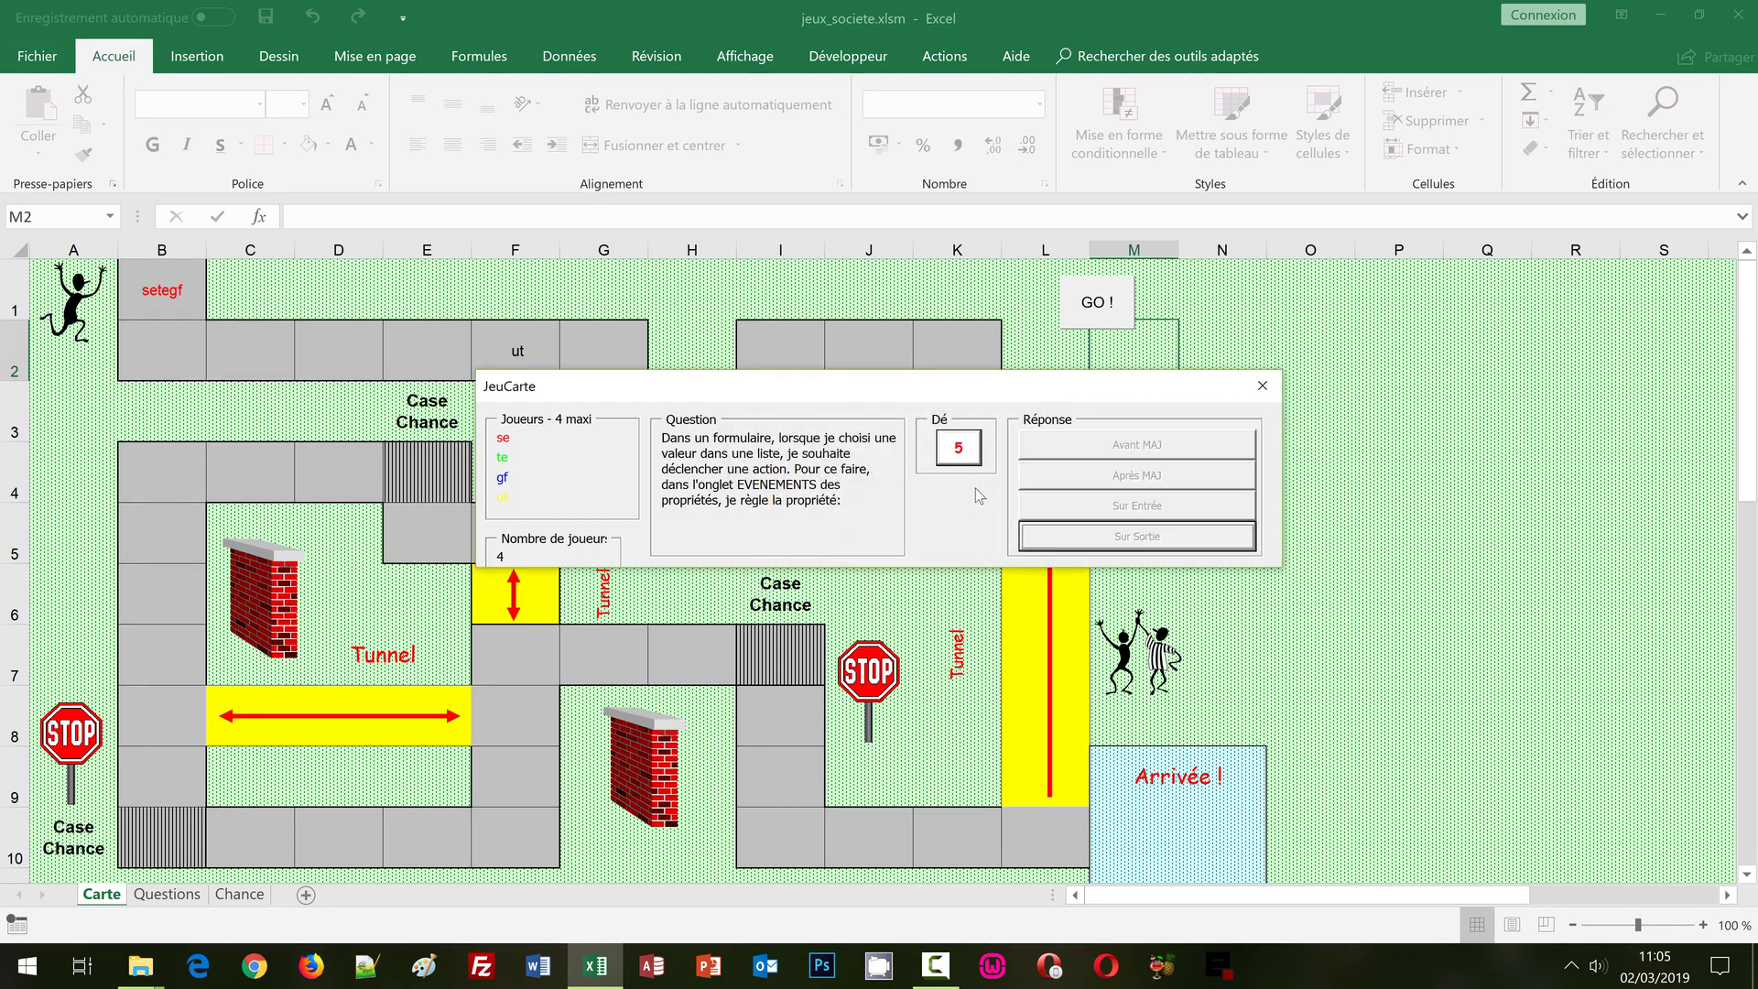
{"action": "left_click", "coordinate": [970, 464]}
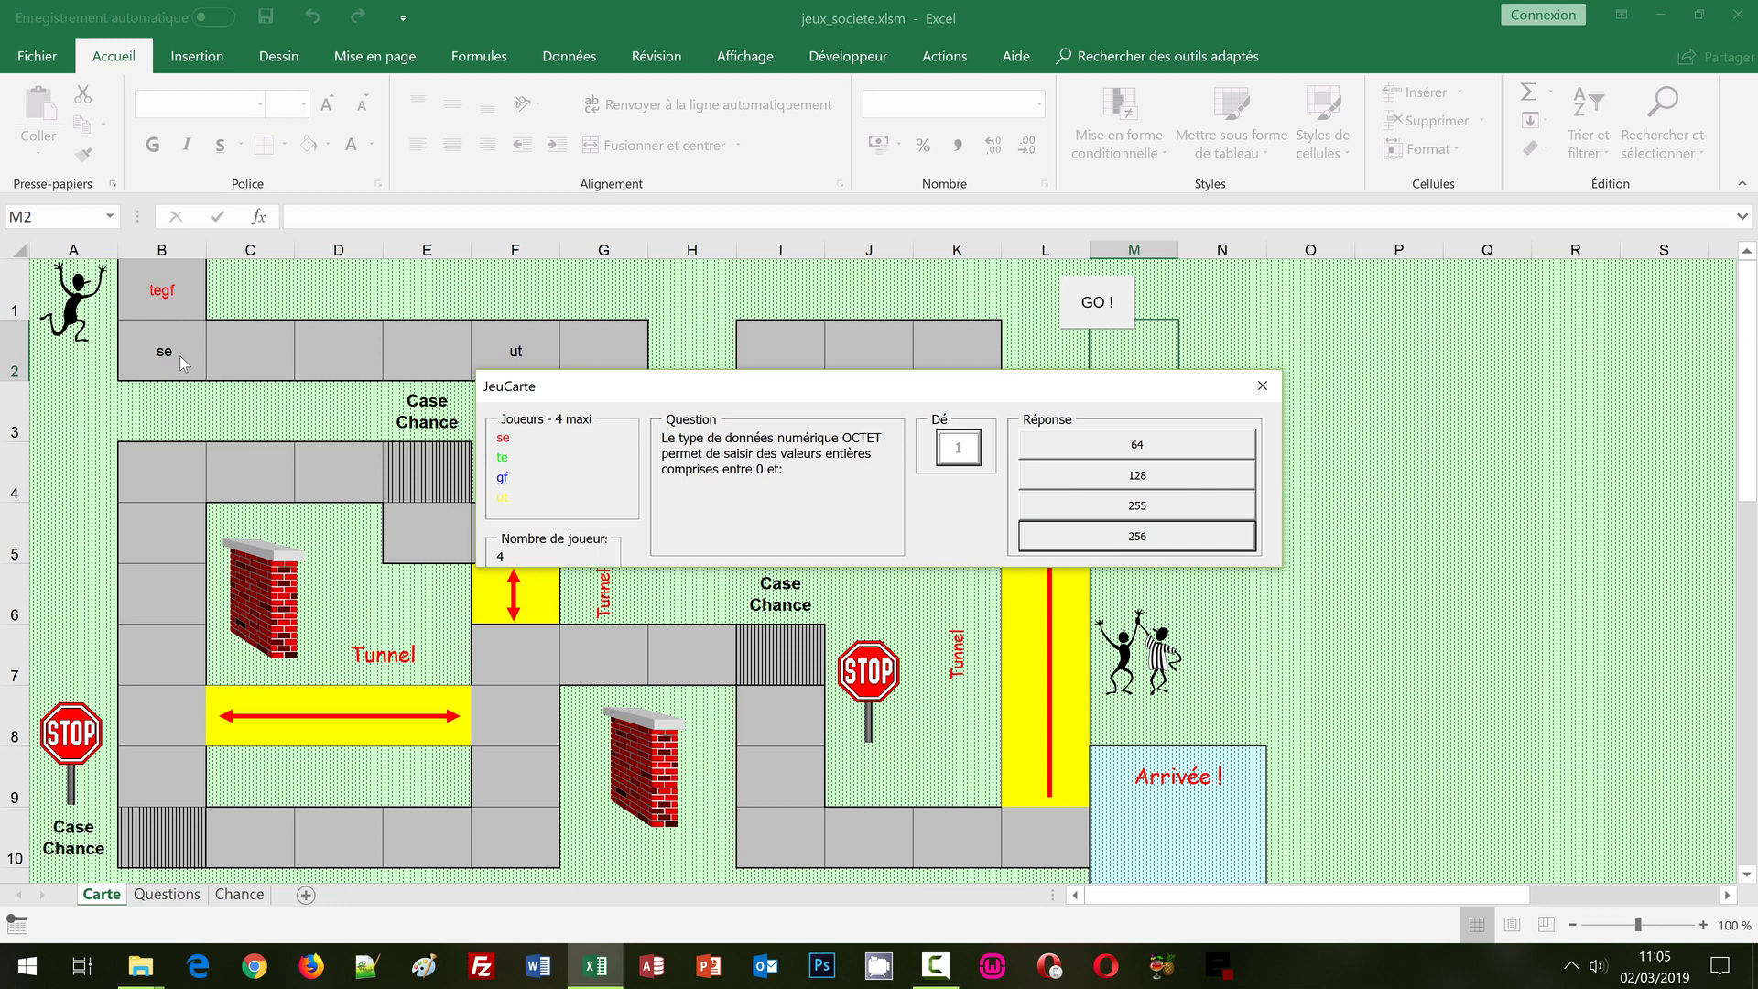
{"action": "left_click", "coordinate": [1263, 386]}
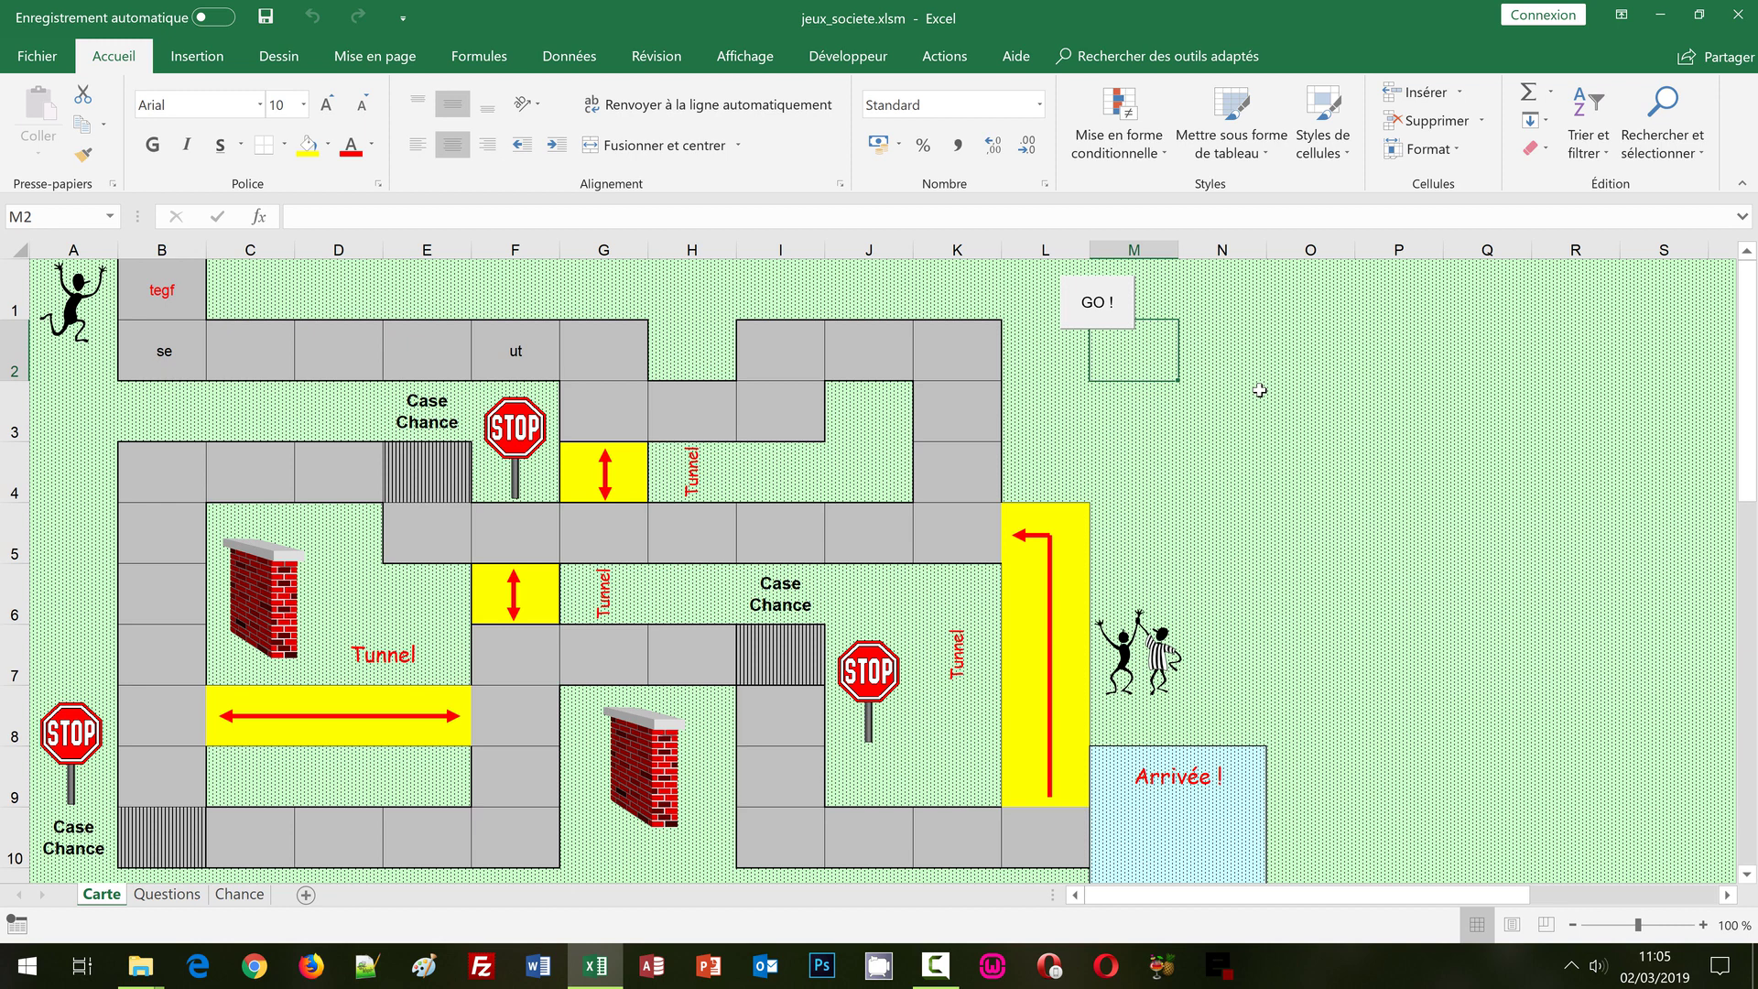
Inspect board squares G4, G3, G5, finish M10 and chance E4, then show the Chance sheet.
{"action": "left_click", "coordinate": [626, 490]}
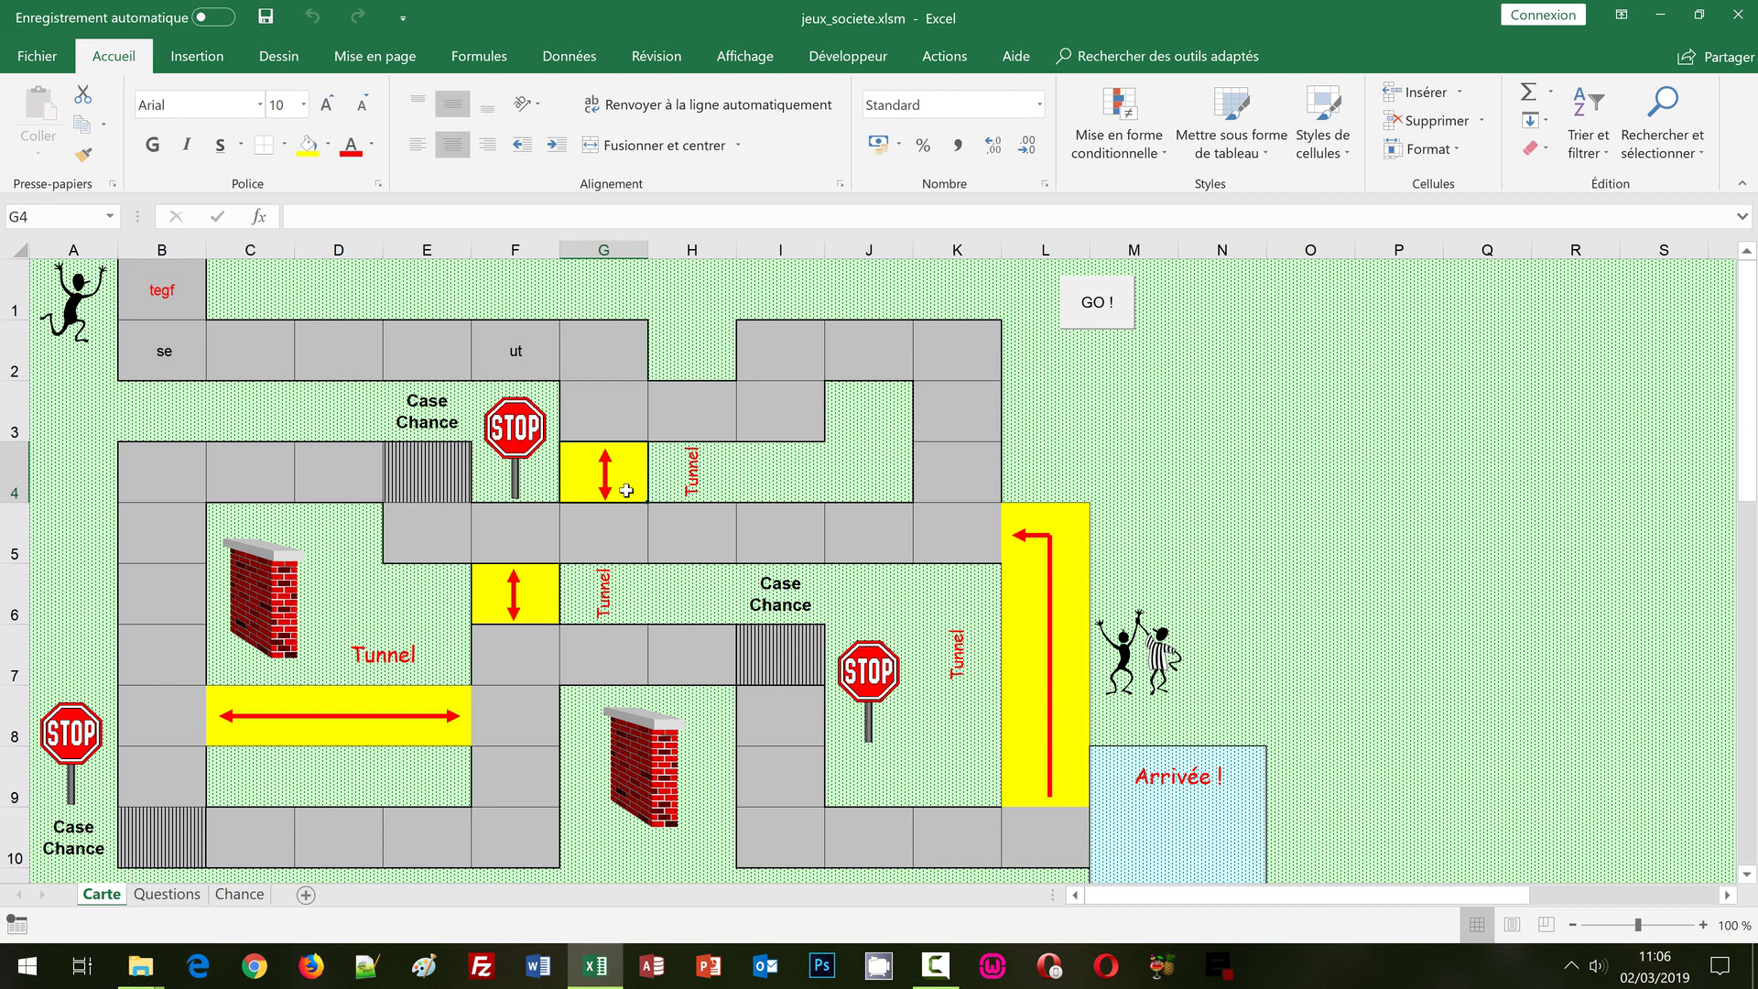
{"action": "left_click", "coordinate": [605, 419]}
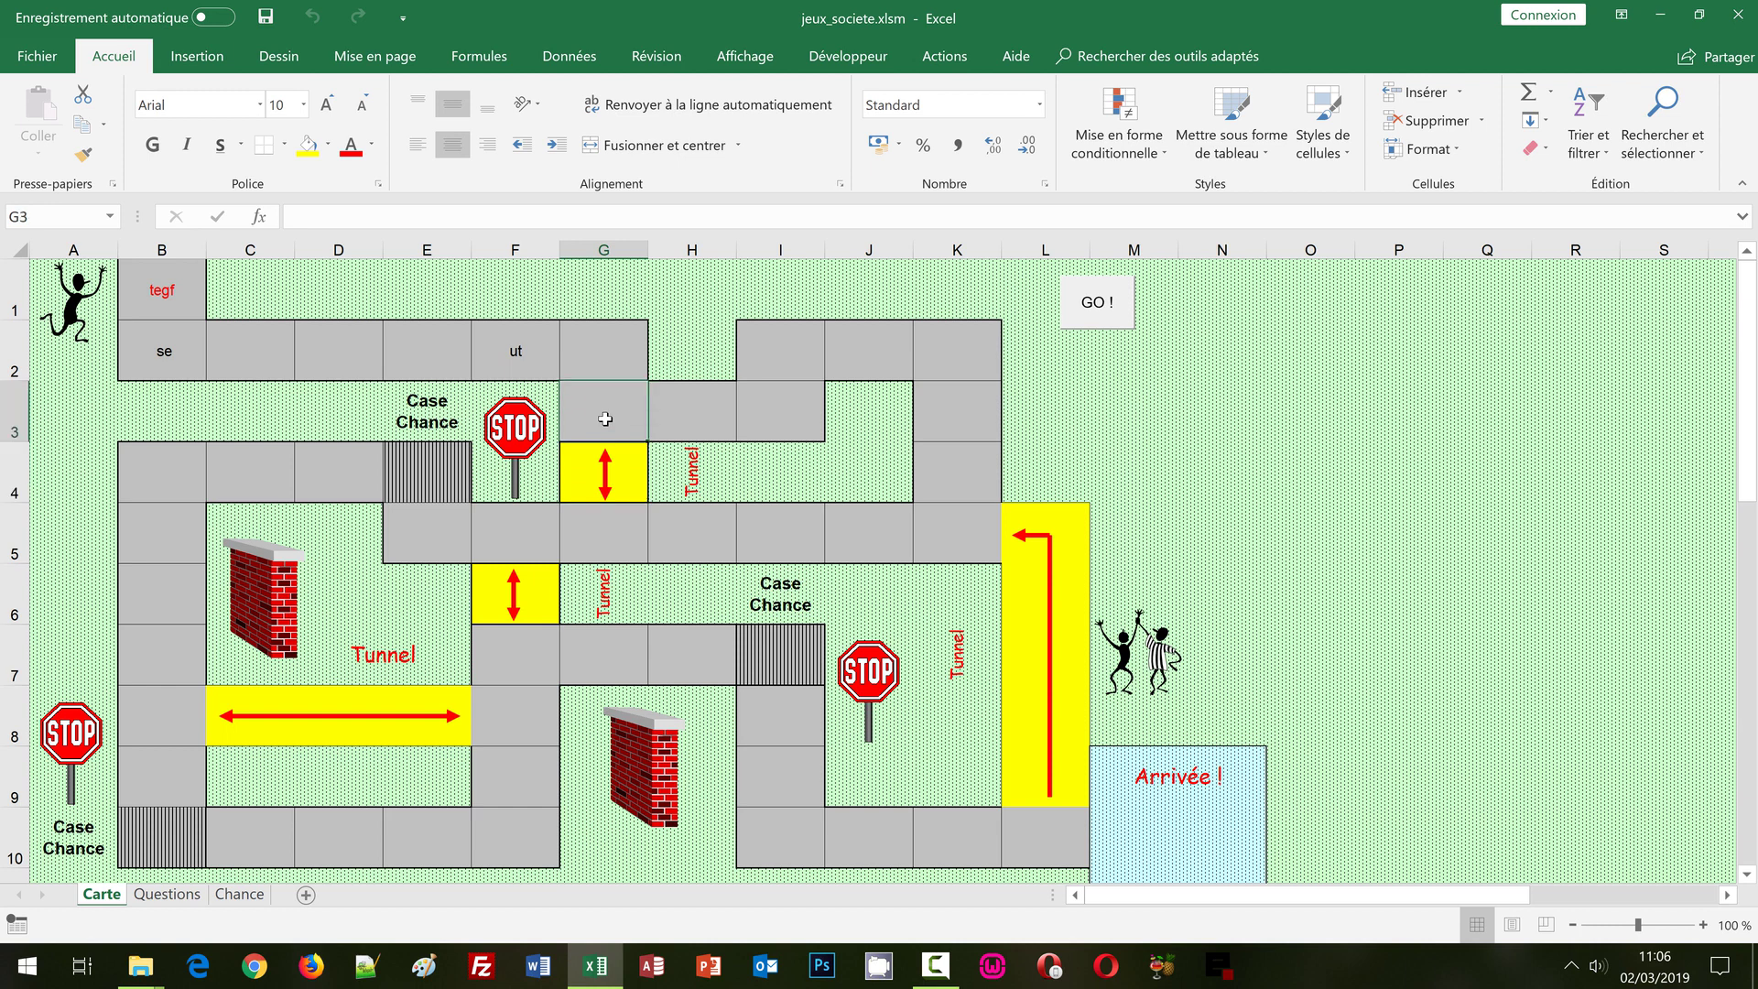
{"action": "left_click", "coordinate": [595, 528]}
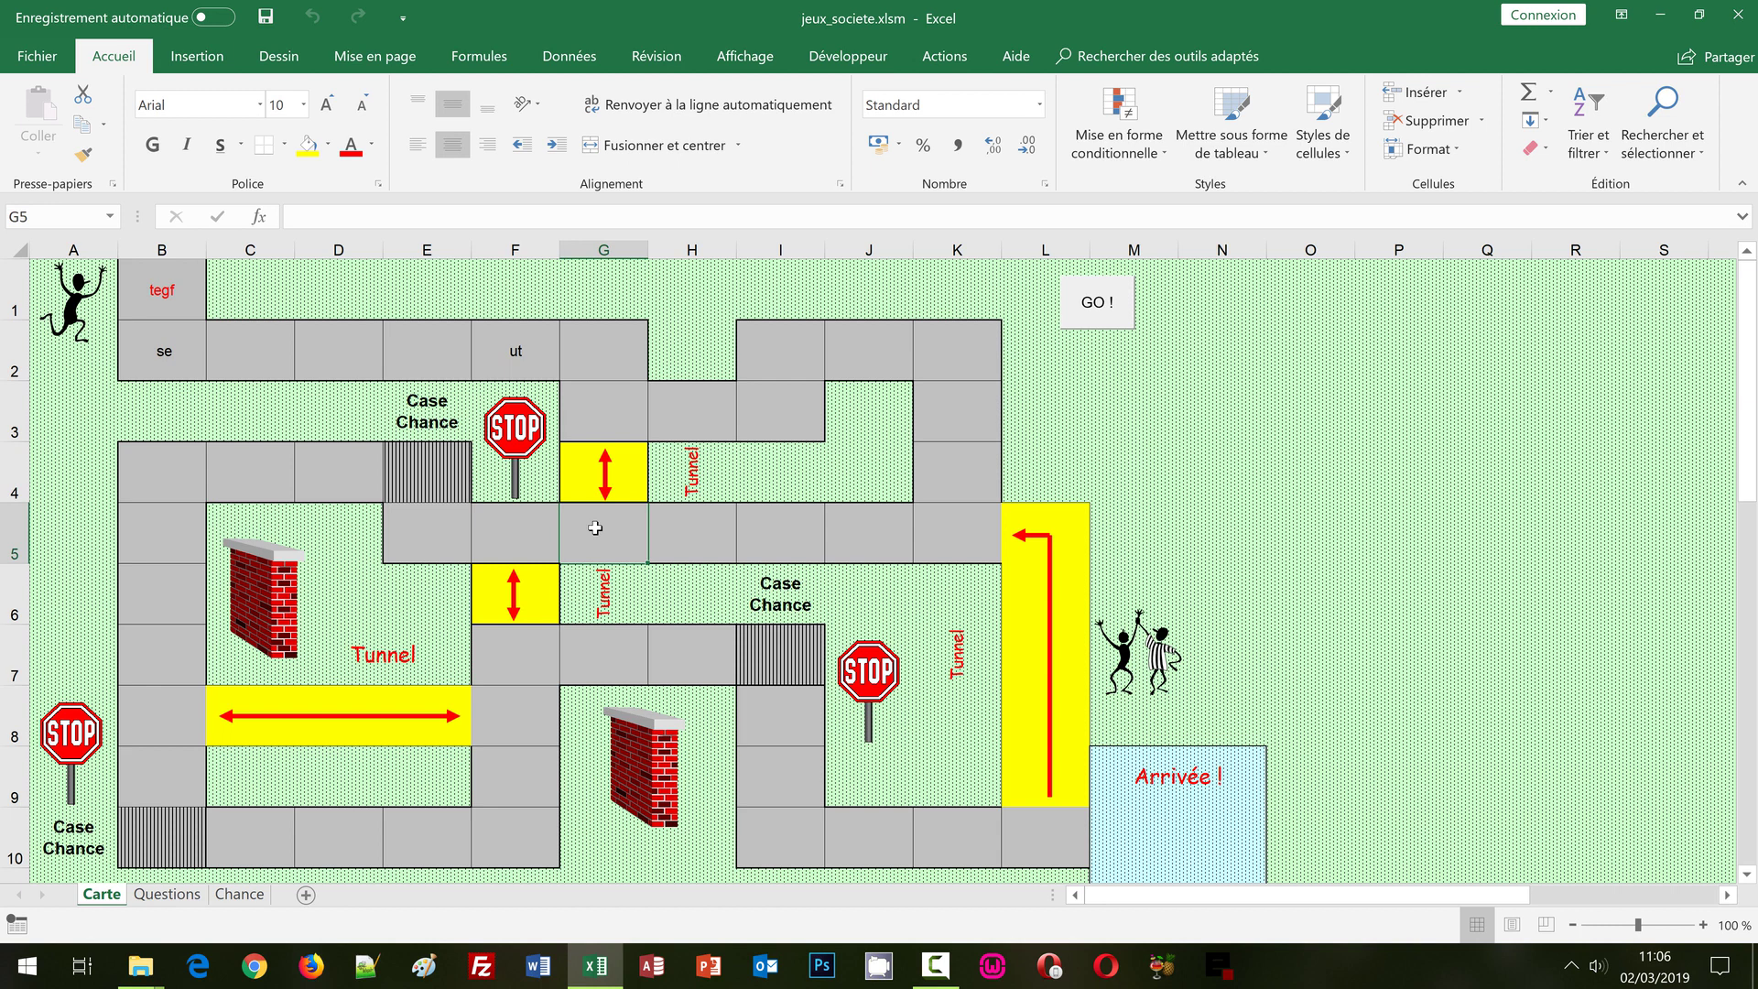
{"action": "left_click", "coordinate": [601, 411]}
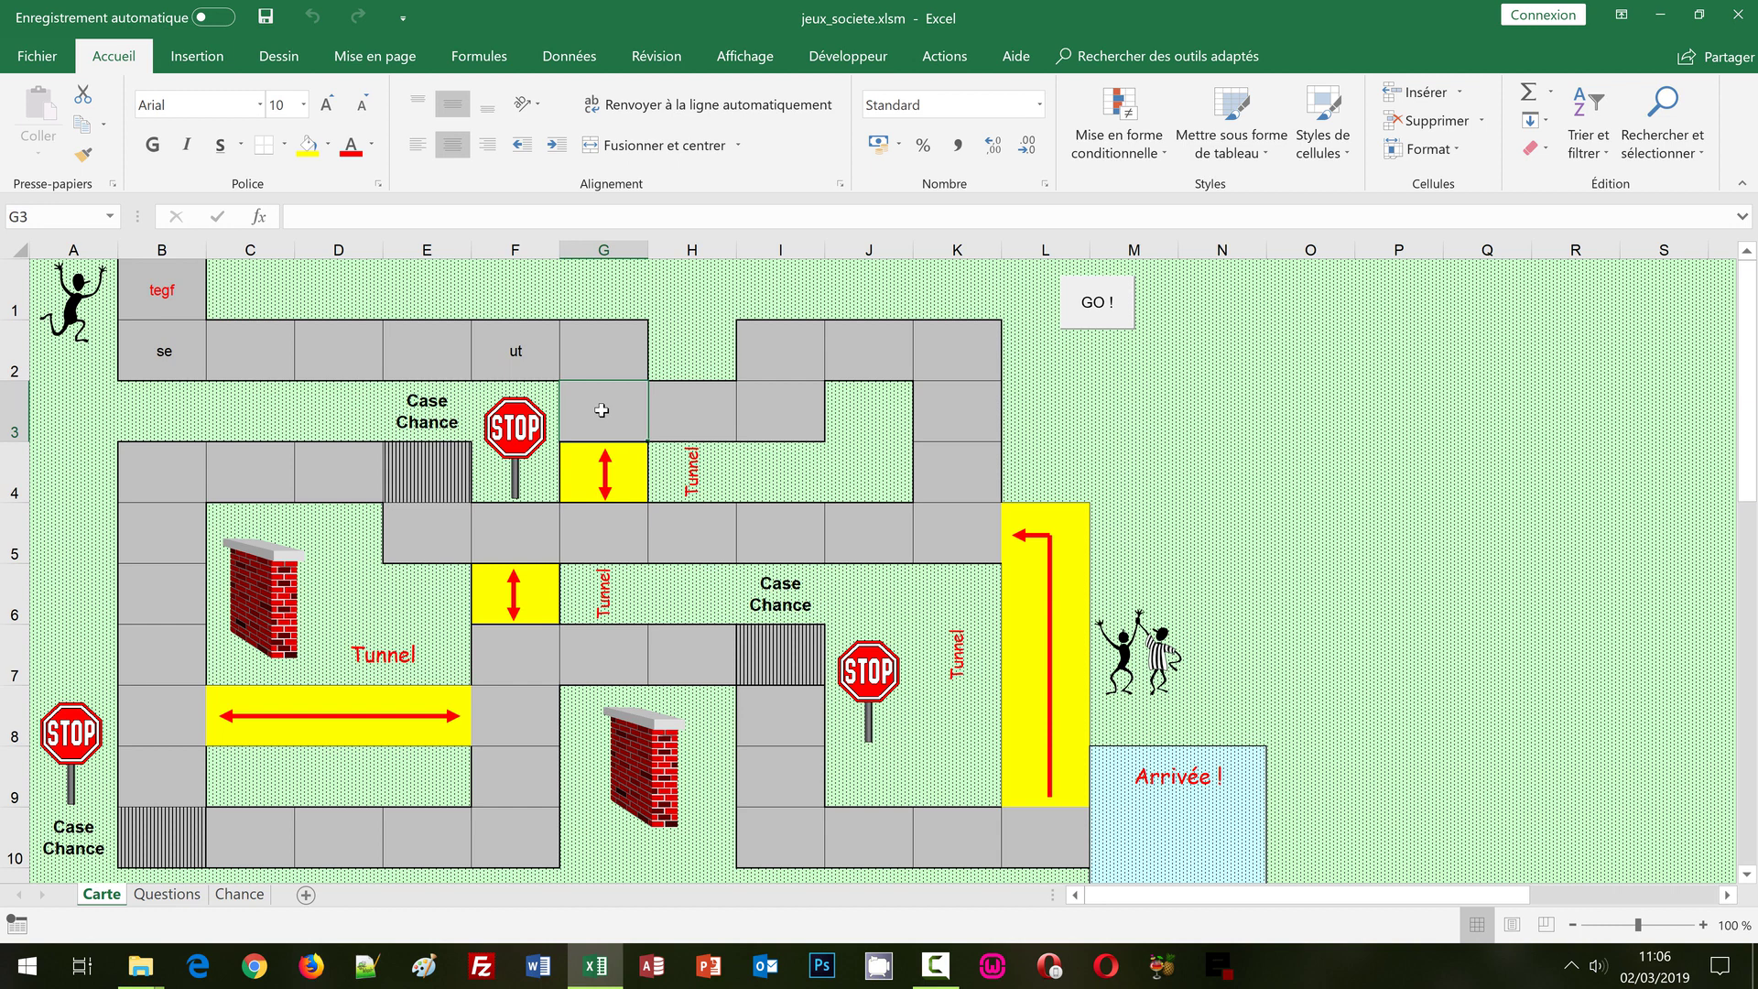
{"action": "left_click", "coordinate": [1126, 841]}
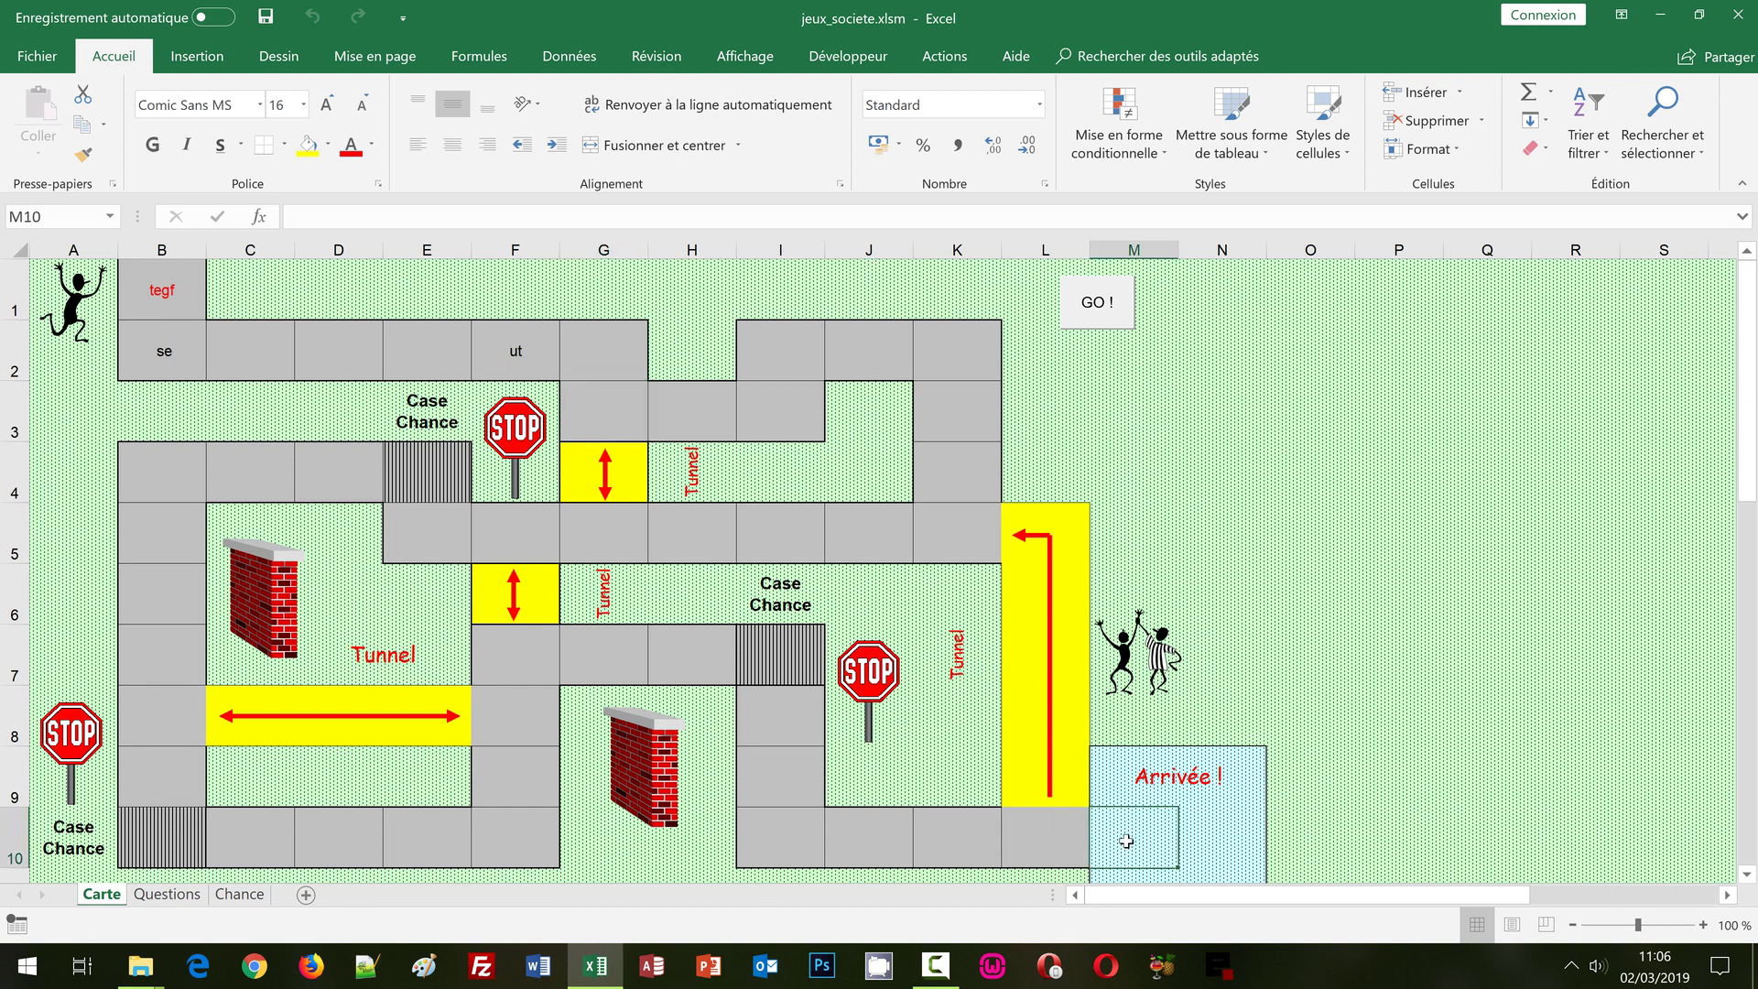
{"action": "left_click", "coordinate": [447, 482]}
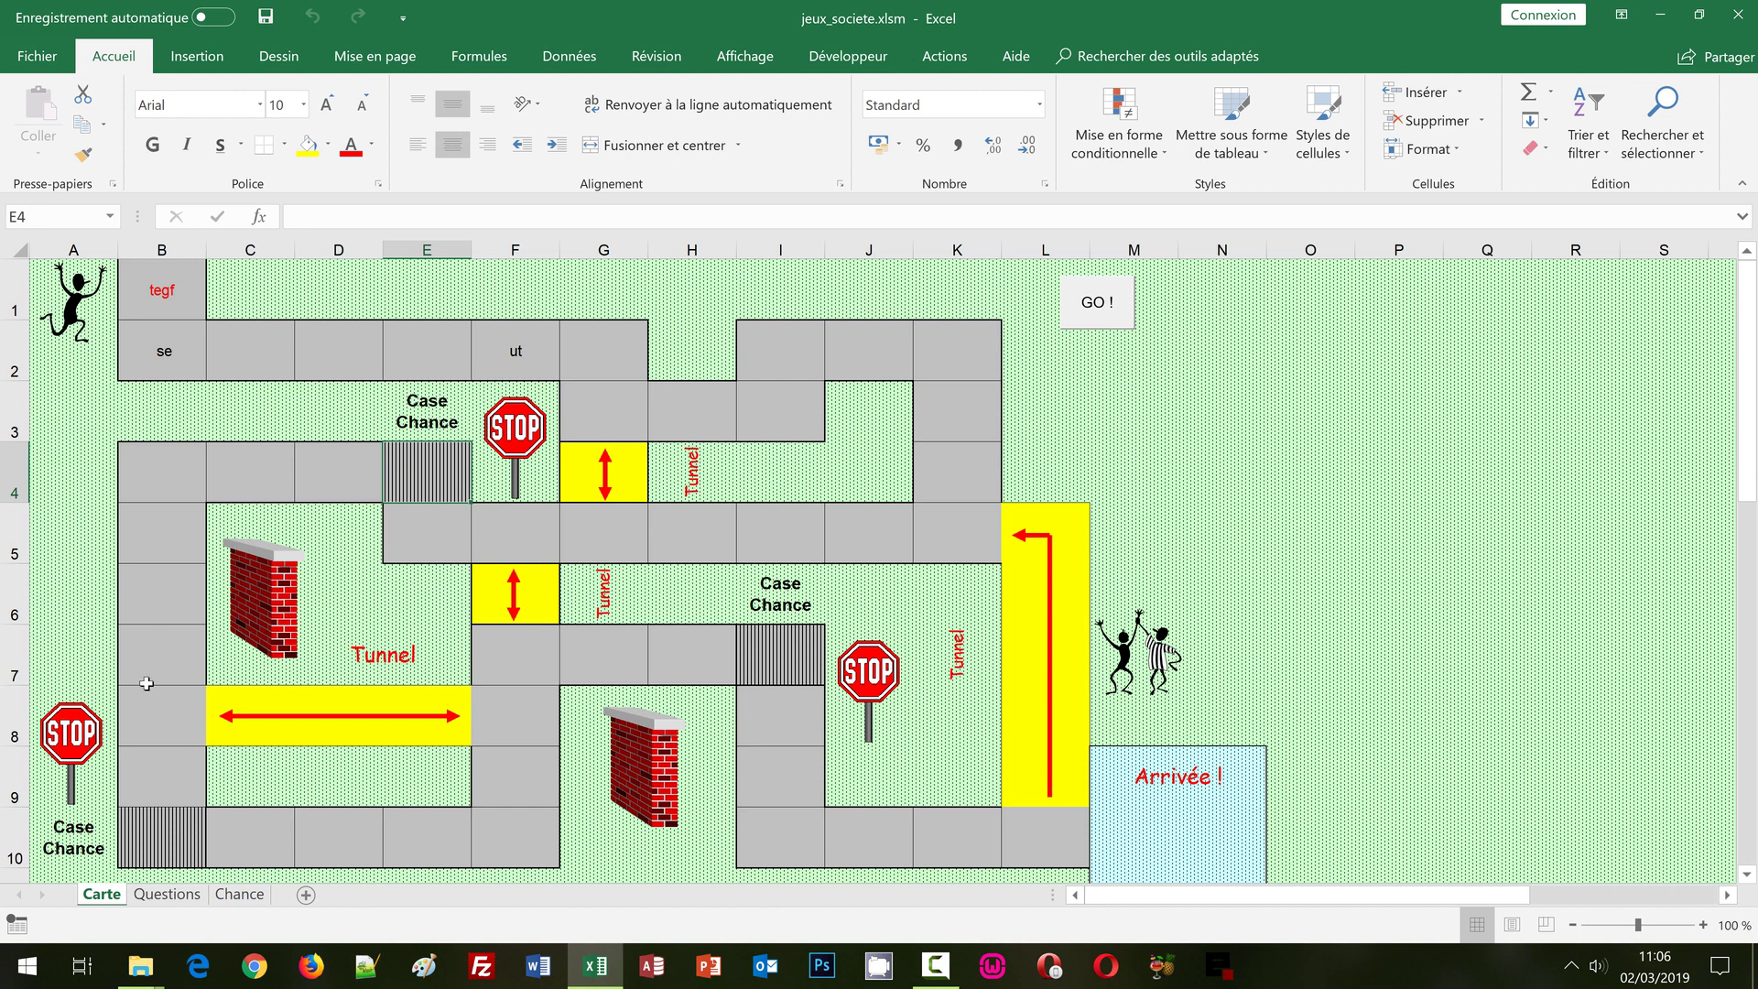
{"action": "left_click", "coordinate": [262, 894]}
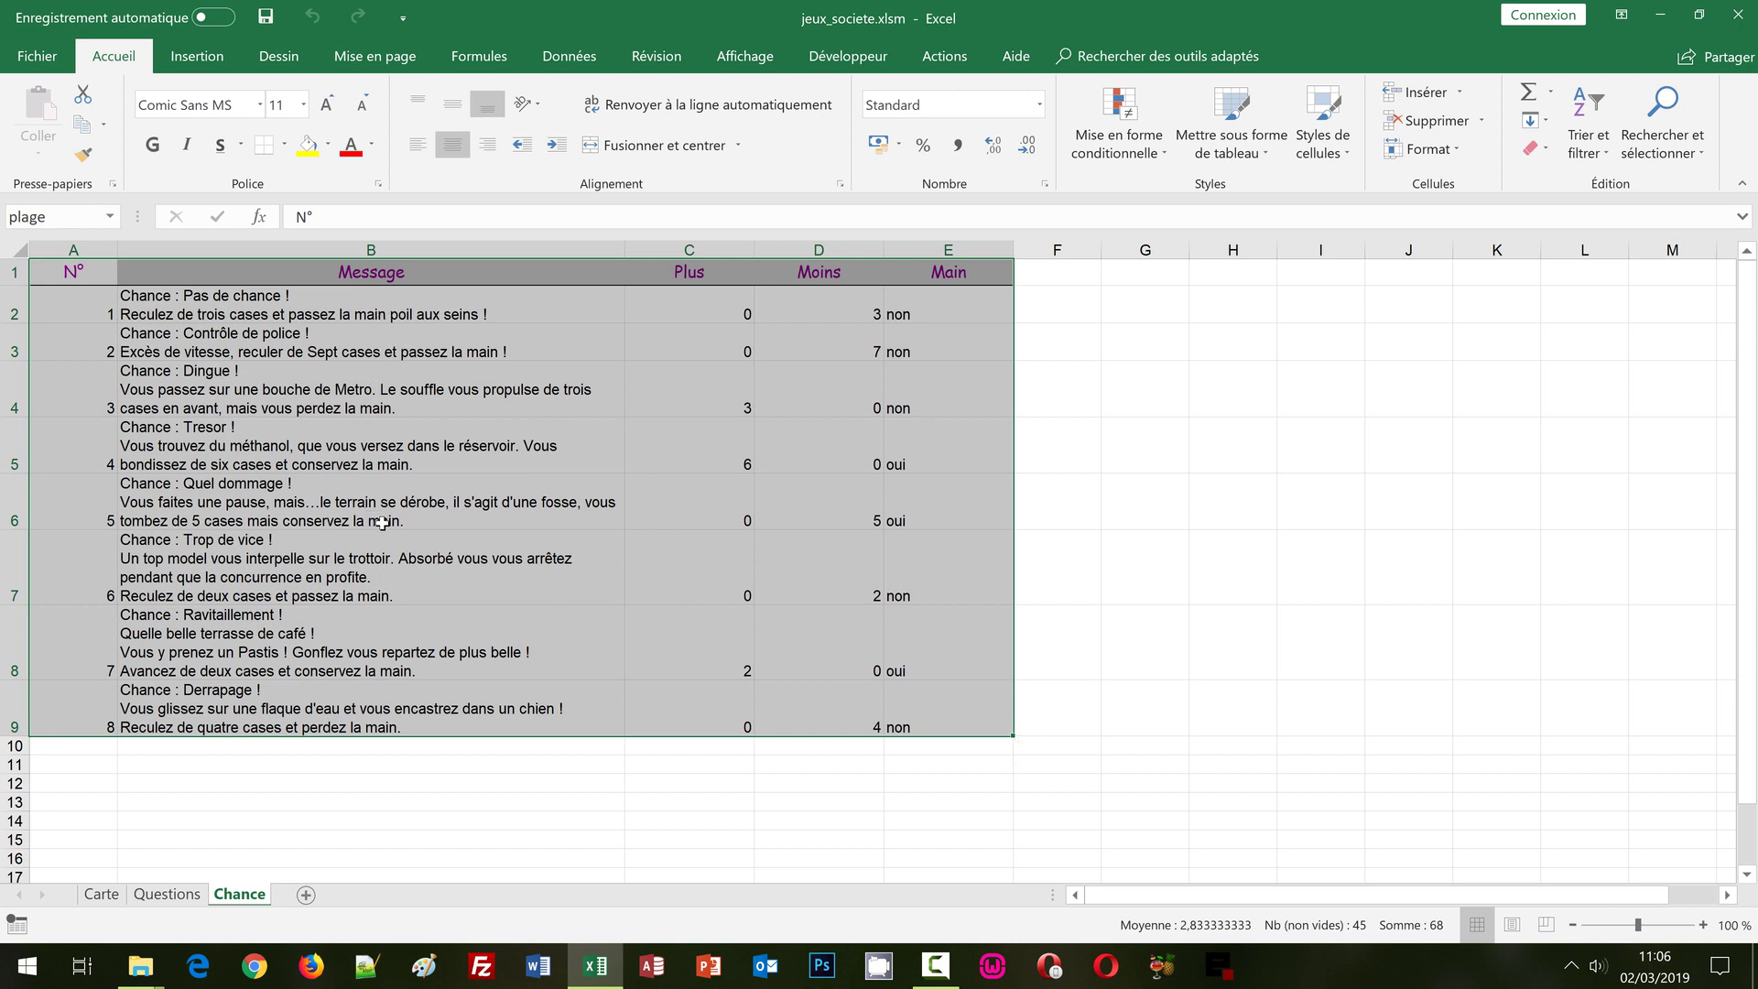
Review the quiz table on the Questions sheet, then return to the Carte sheet.
{"action": "left_click", "coordinate": [169, 894]}
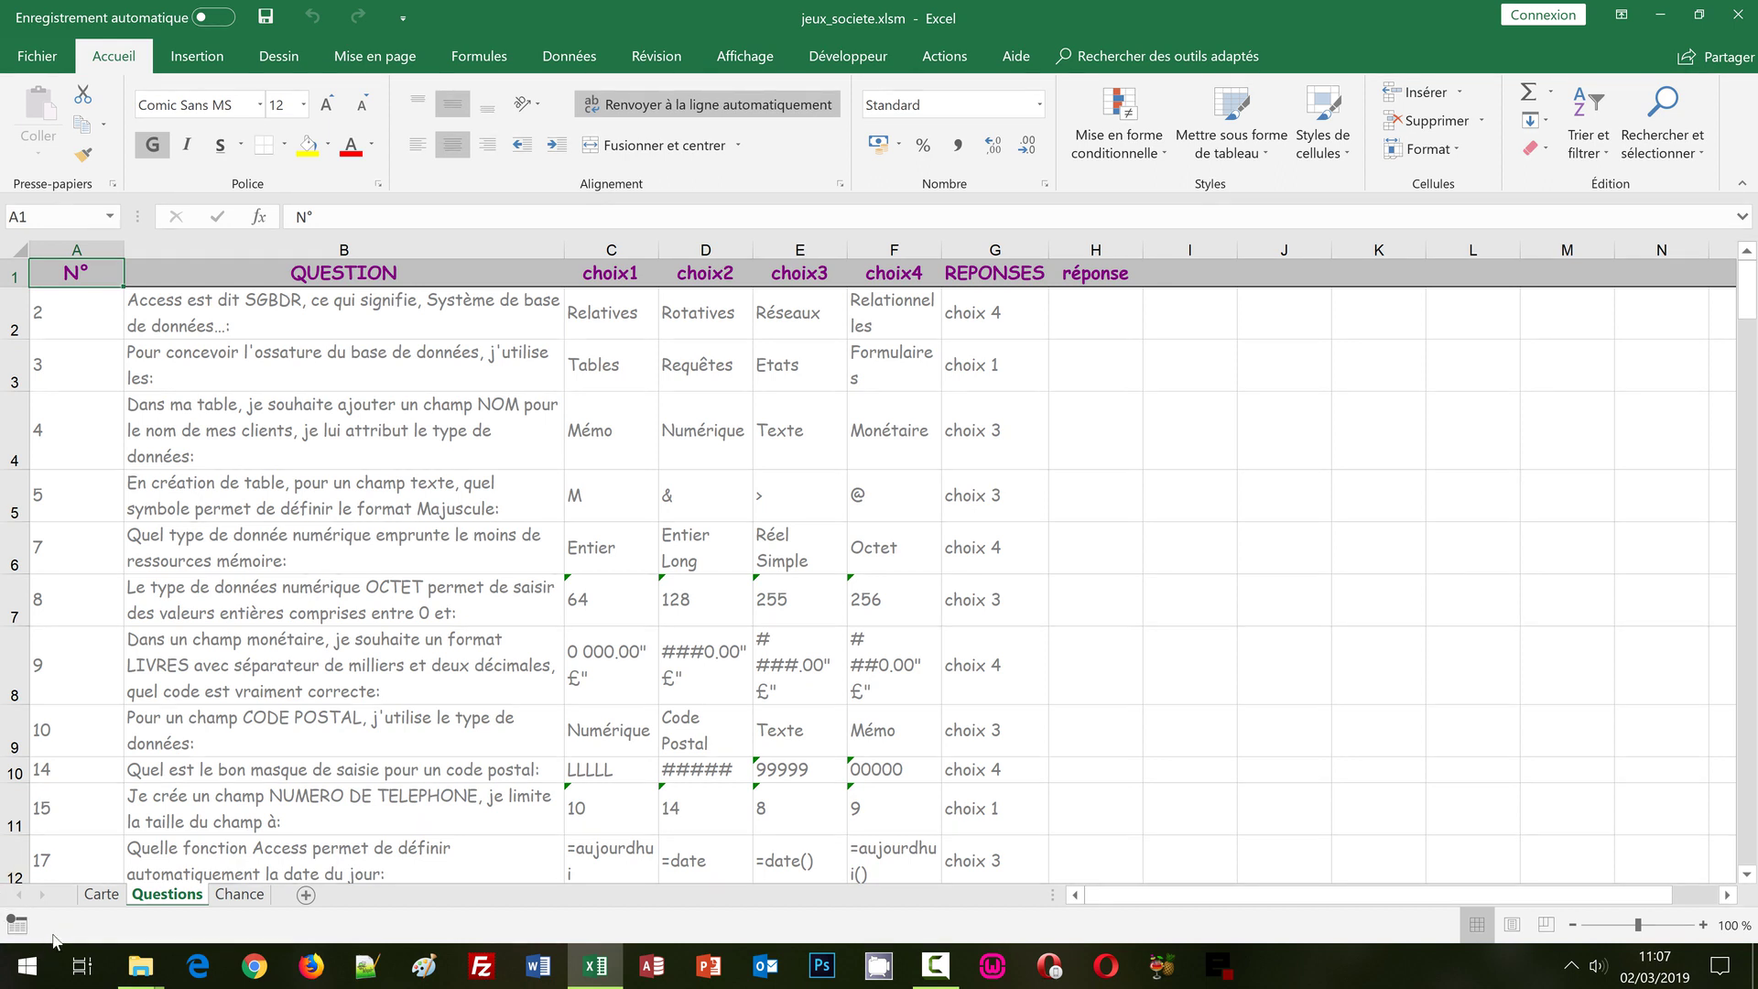
{"action": "left_click", "coordinate": [90, 897]}
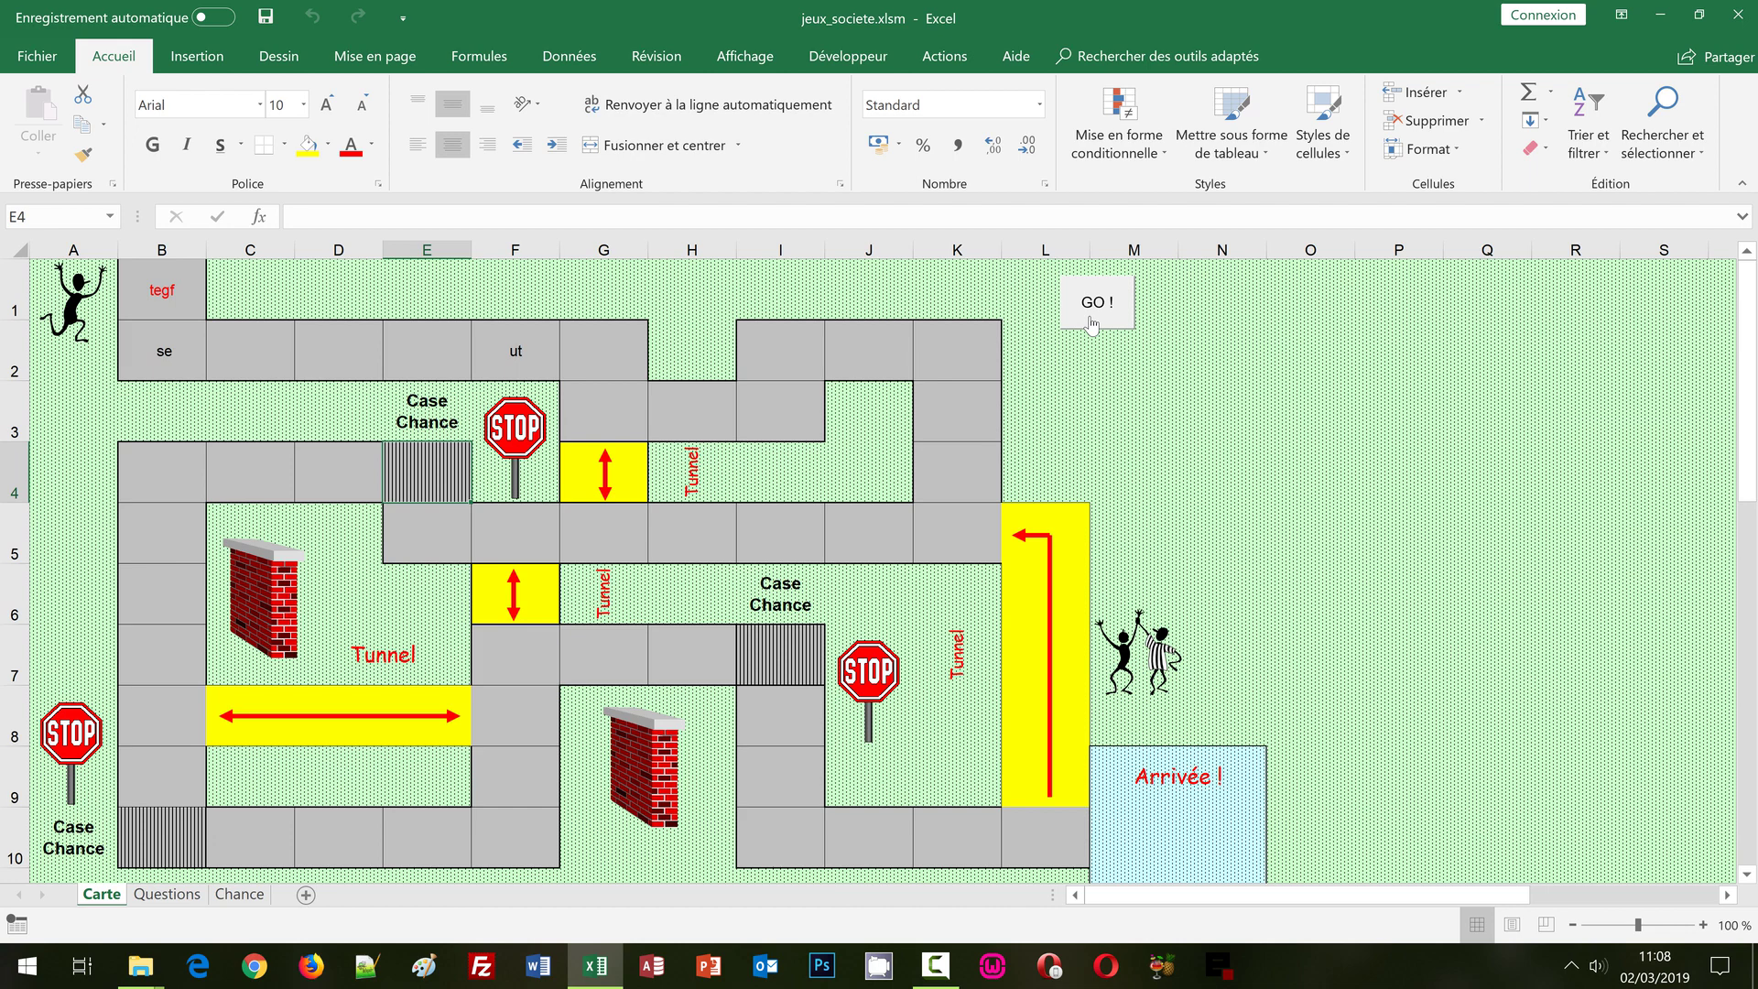
Open the VBA editor, view the ThisWorkbook Workbook_Open code, then open the JeuCarte form design.
{"action": "key", "text": "alt+F11"}
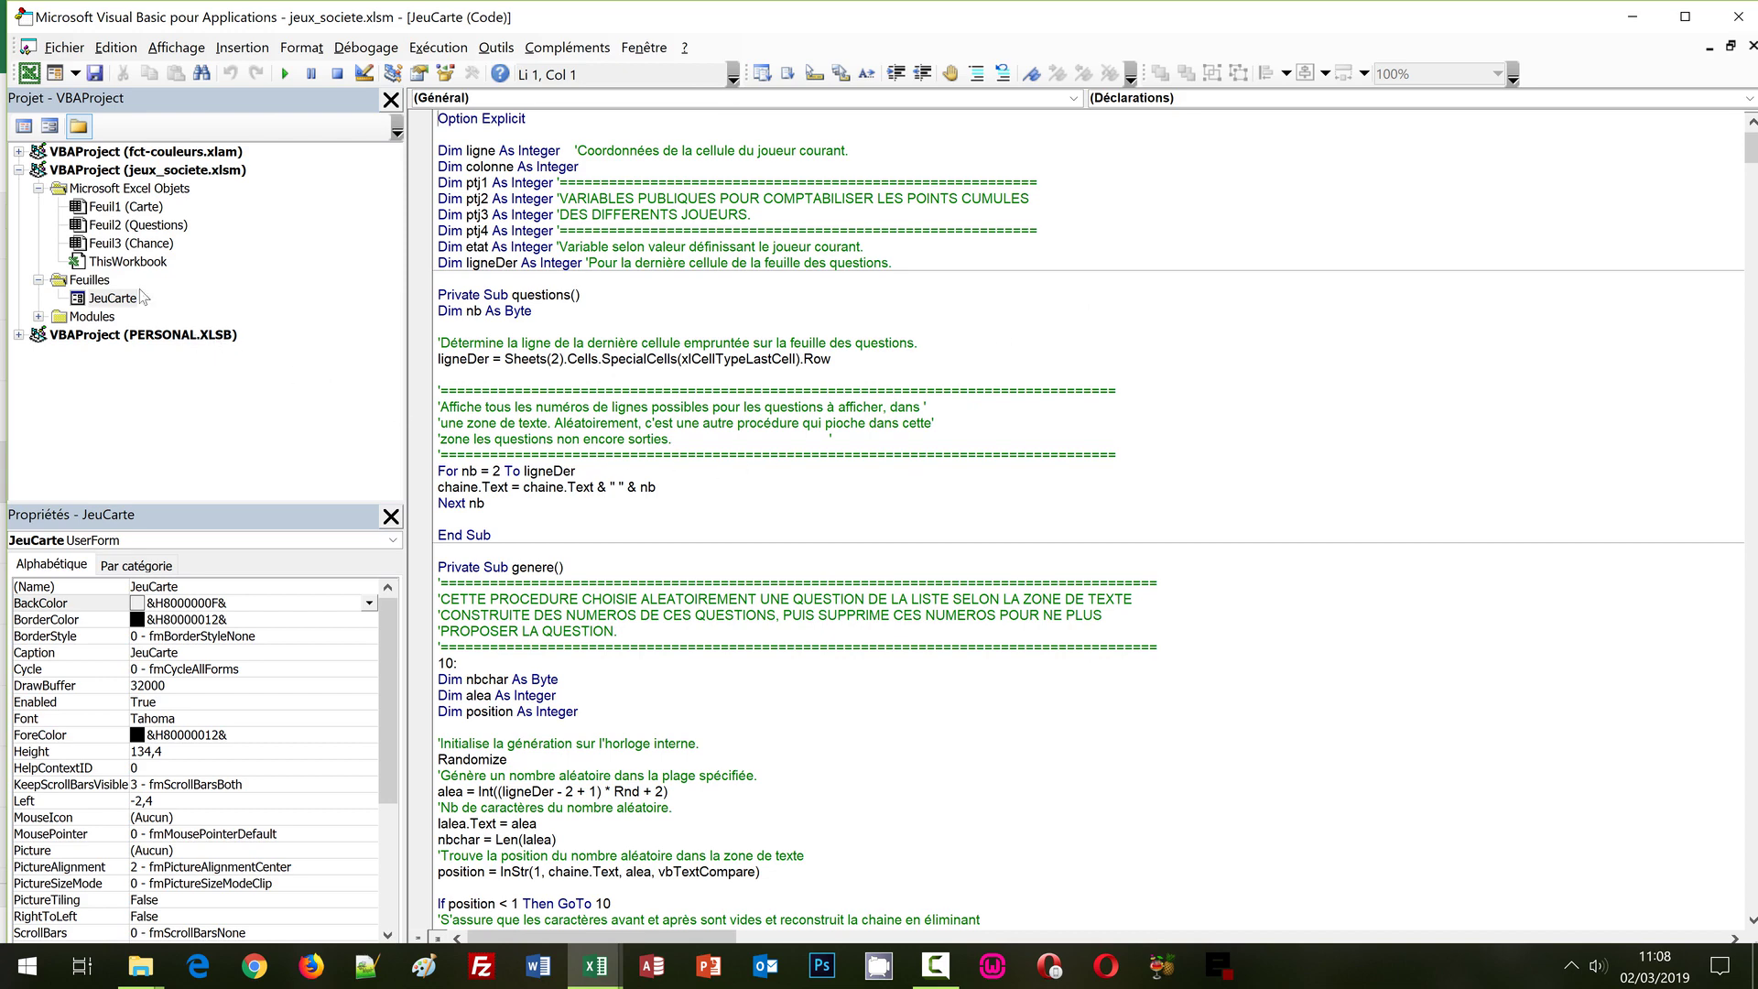
{"action": "double_click", "coordinate": [127, 262]}
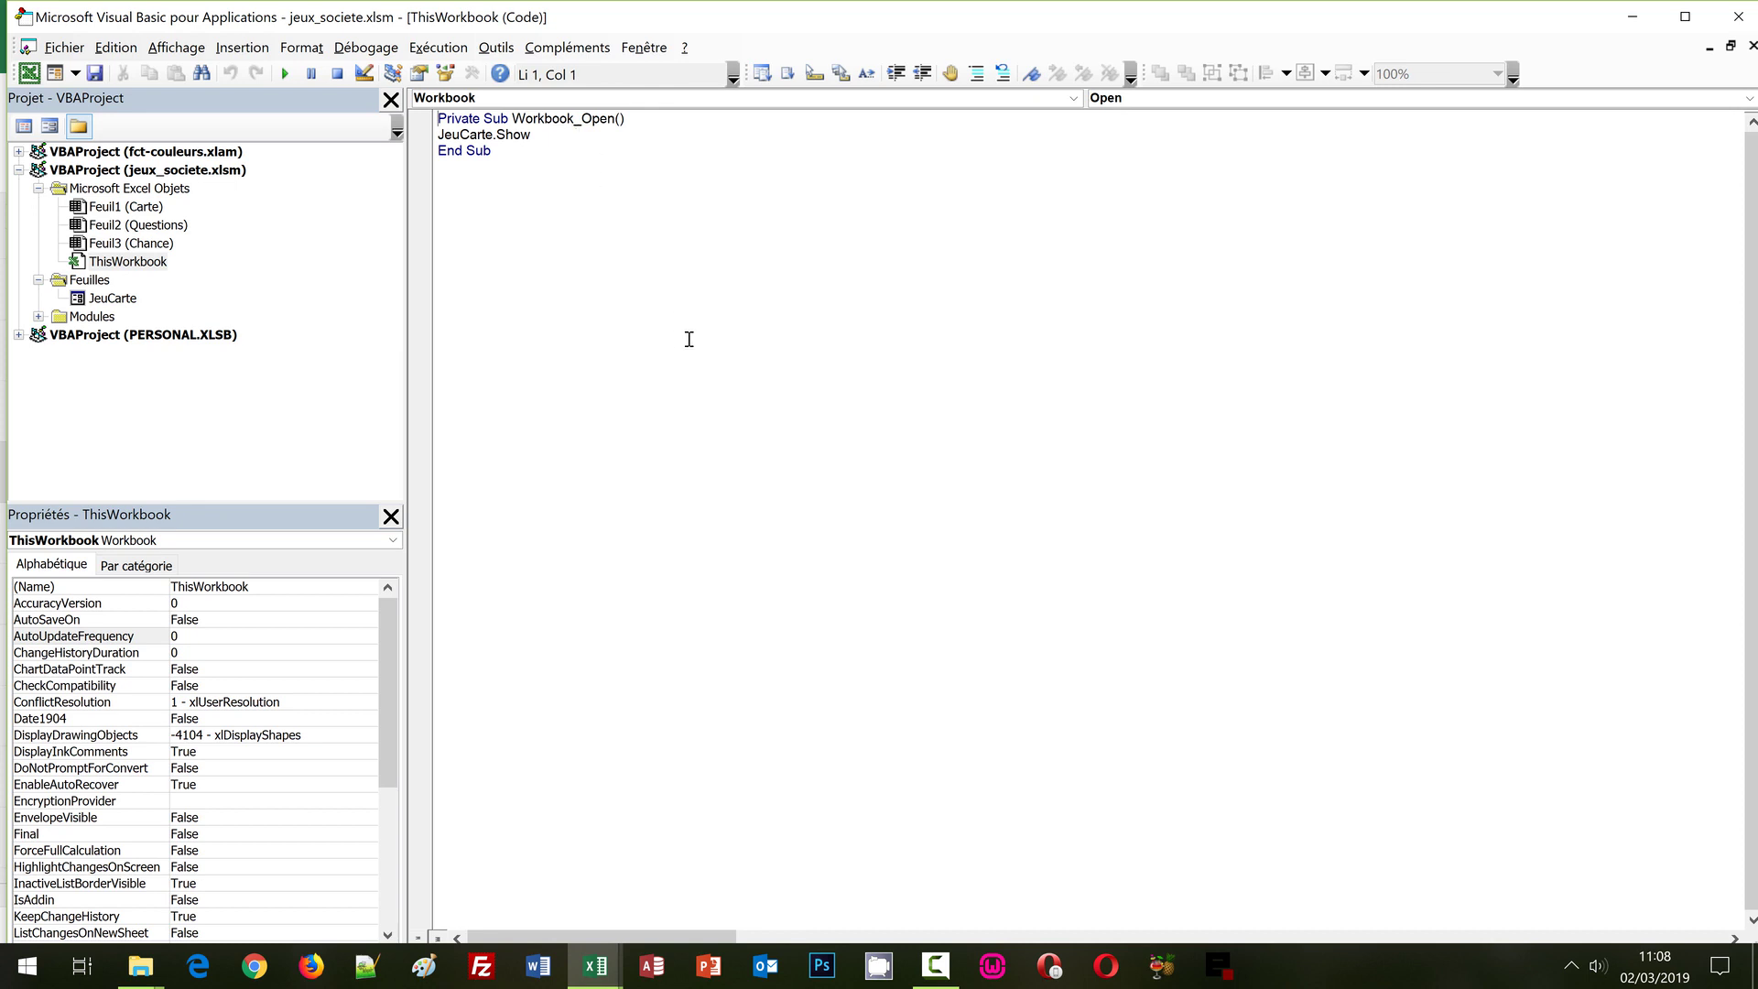
{"action": "double_click", "coordinate": [112, 299]}
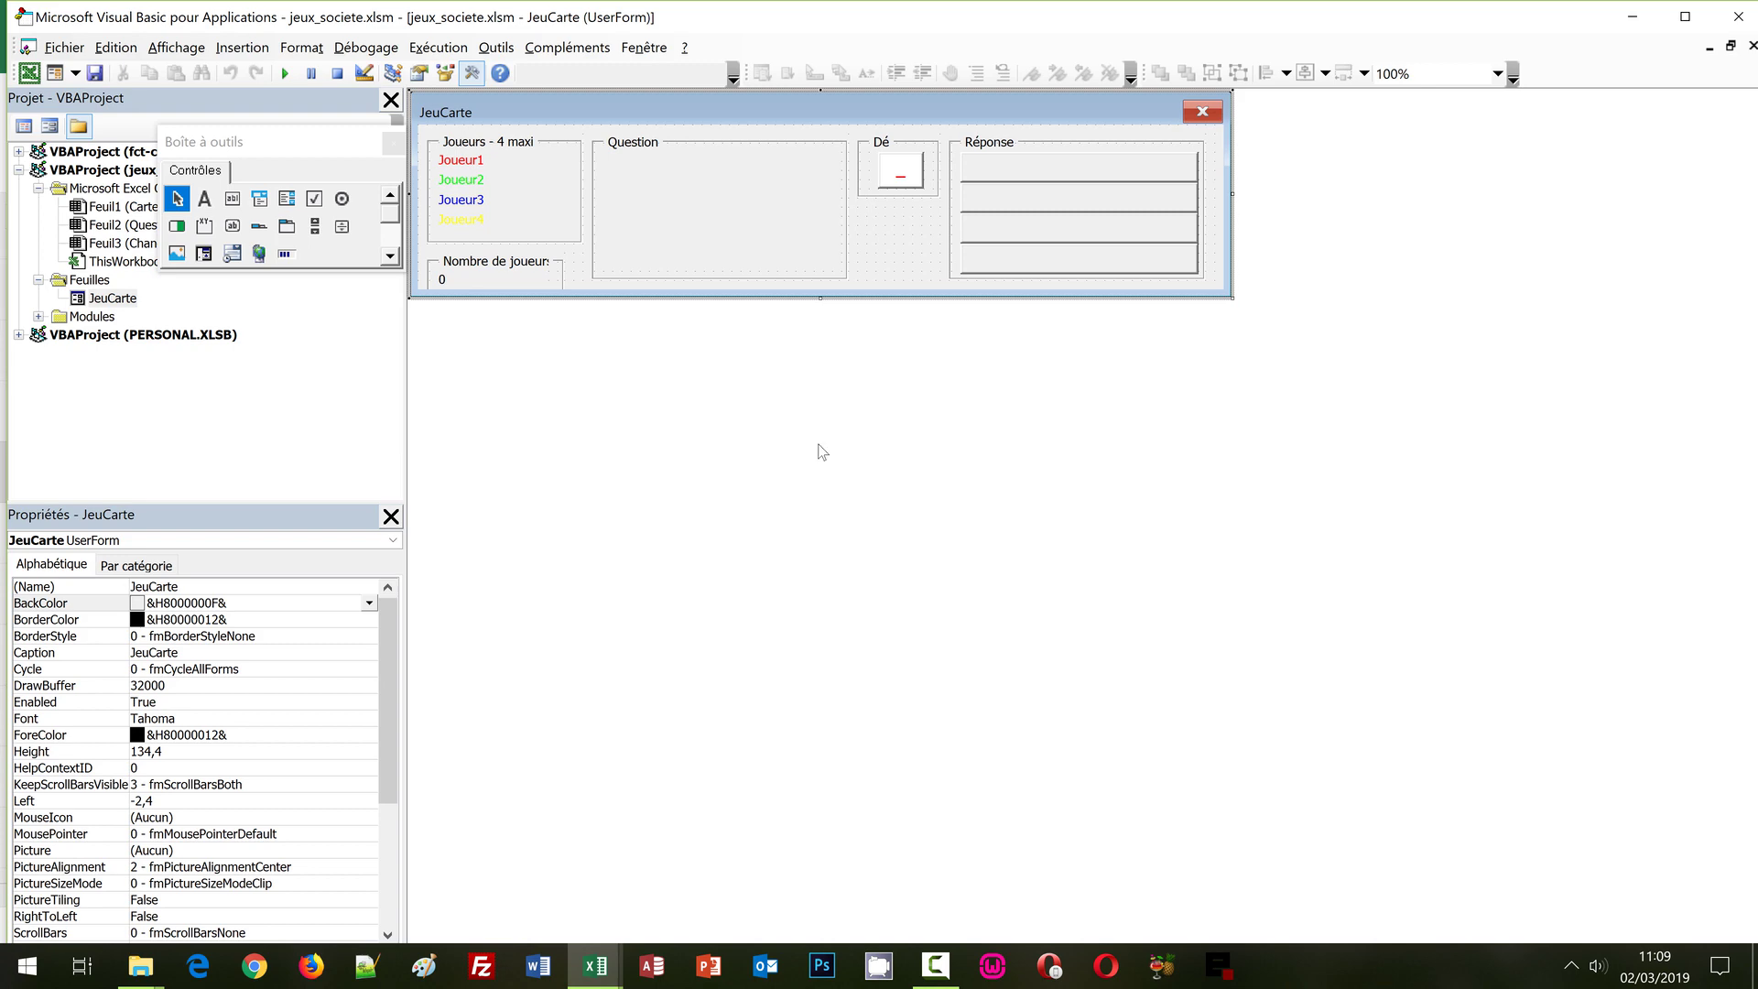
Open the JeuCarte form's code window at its UserForm_Initialize procedure.
{"action": "double_click", "coordinate": [905, 259]}
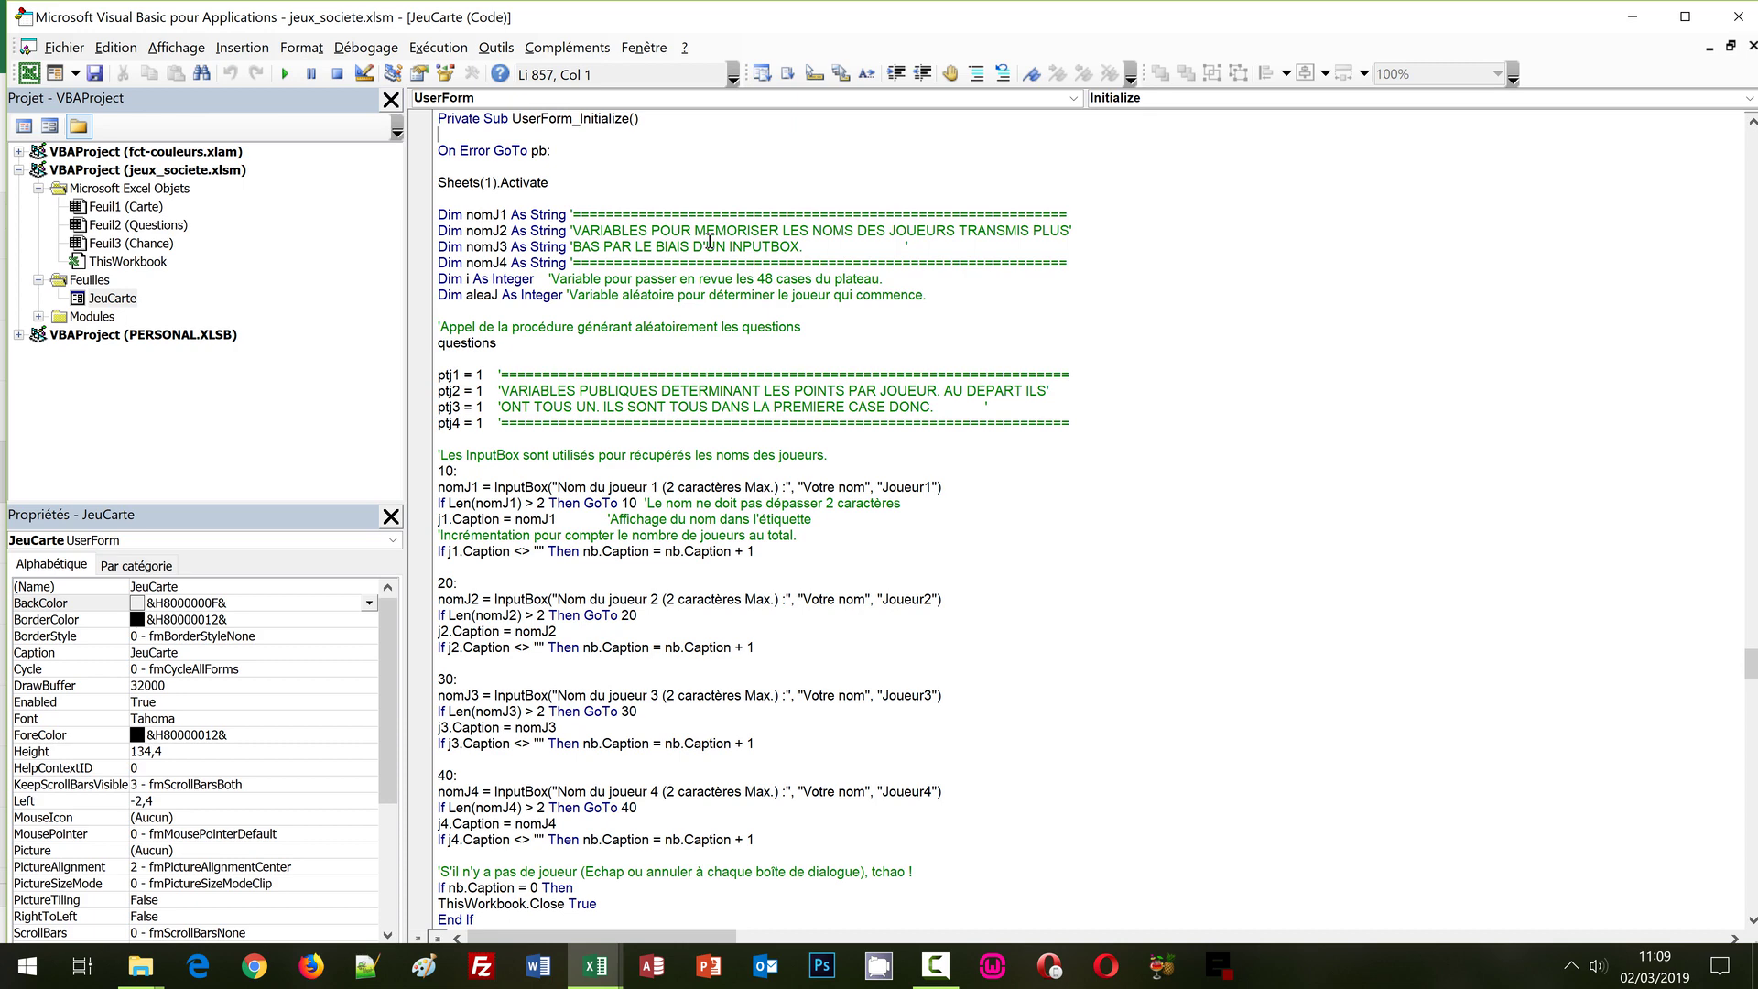
Walk through UserForm_Initialize, highlighting the nomJ2 InputBox, the Nettoie call and the aleaJ variable.
{"action": "double_click", "coordinate": [513, 600]}
{"action": "scroll", "coordinate": [736, 638], "scroll_direction": "down", "scroll_amount": 1}
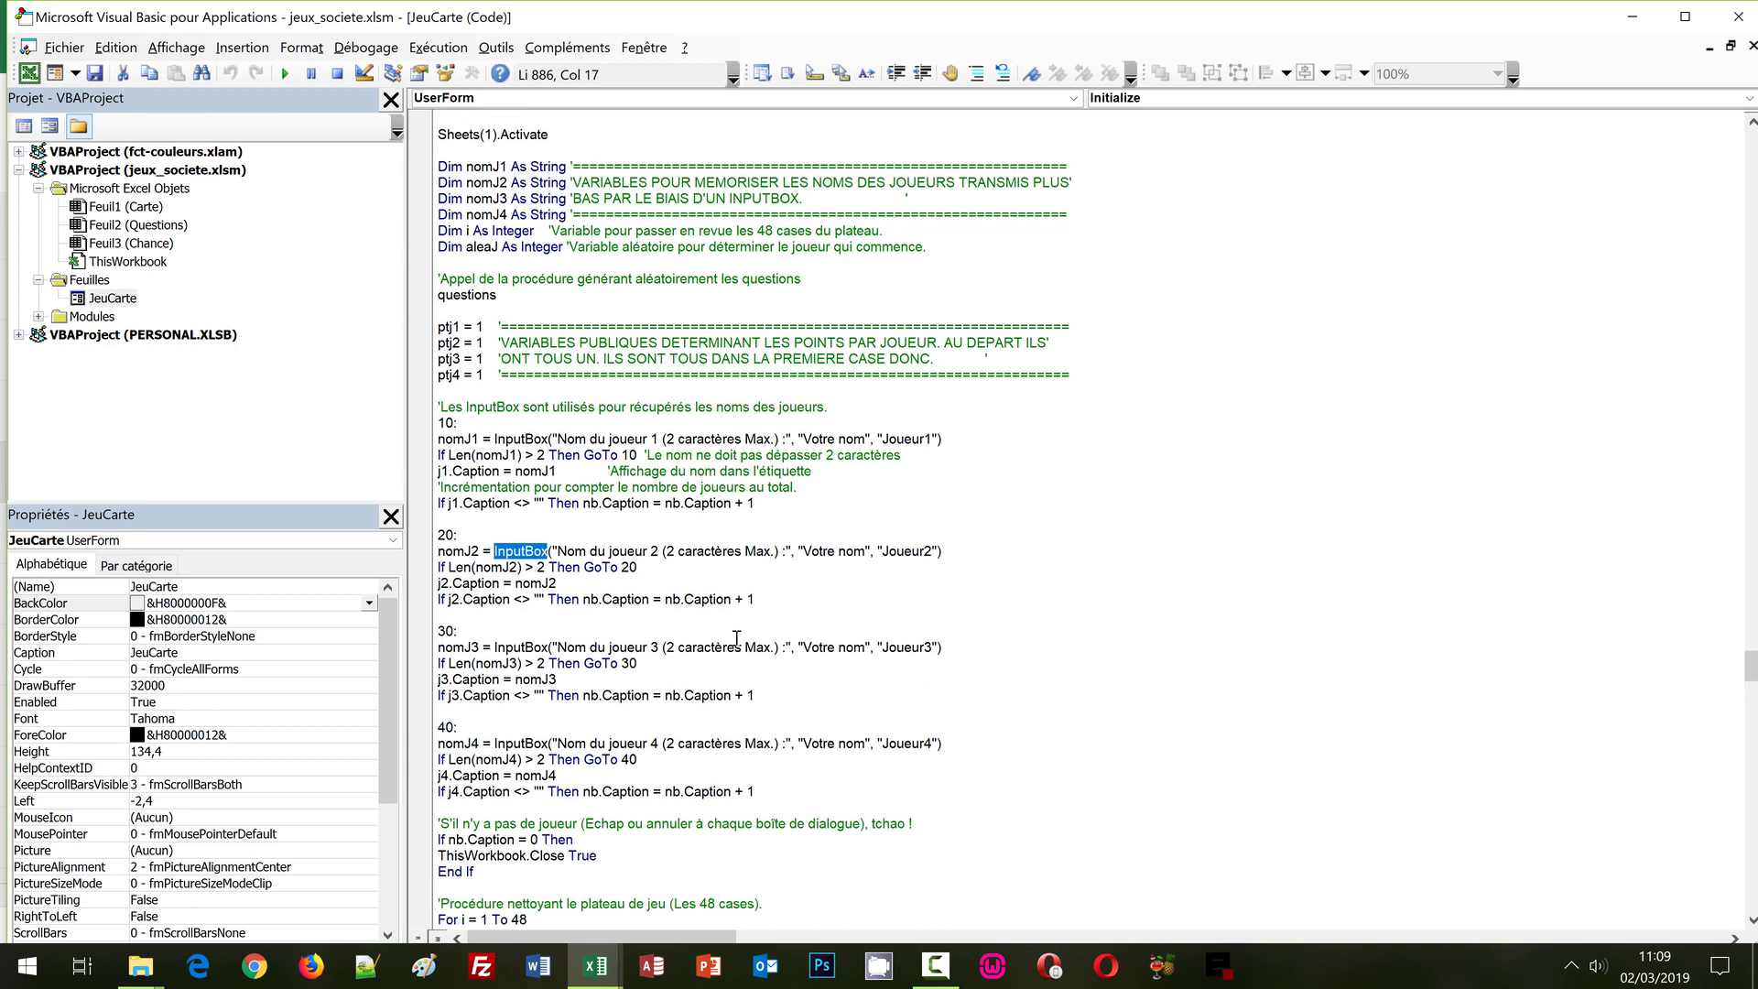
{"action": "scroll", "coordinate": [736, 638], "scroll_direction": "down", "scroll_amount": 2}
{"action": "scroll", "coordinate": [736, 638], "scroll_direction": "down", "scroll_amount": 1}
{"action": "scroll", "coordinate": [736, 638], "scroll_direction": "down", "scroll_amount": 2}
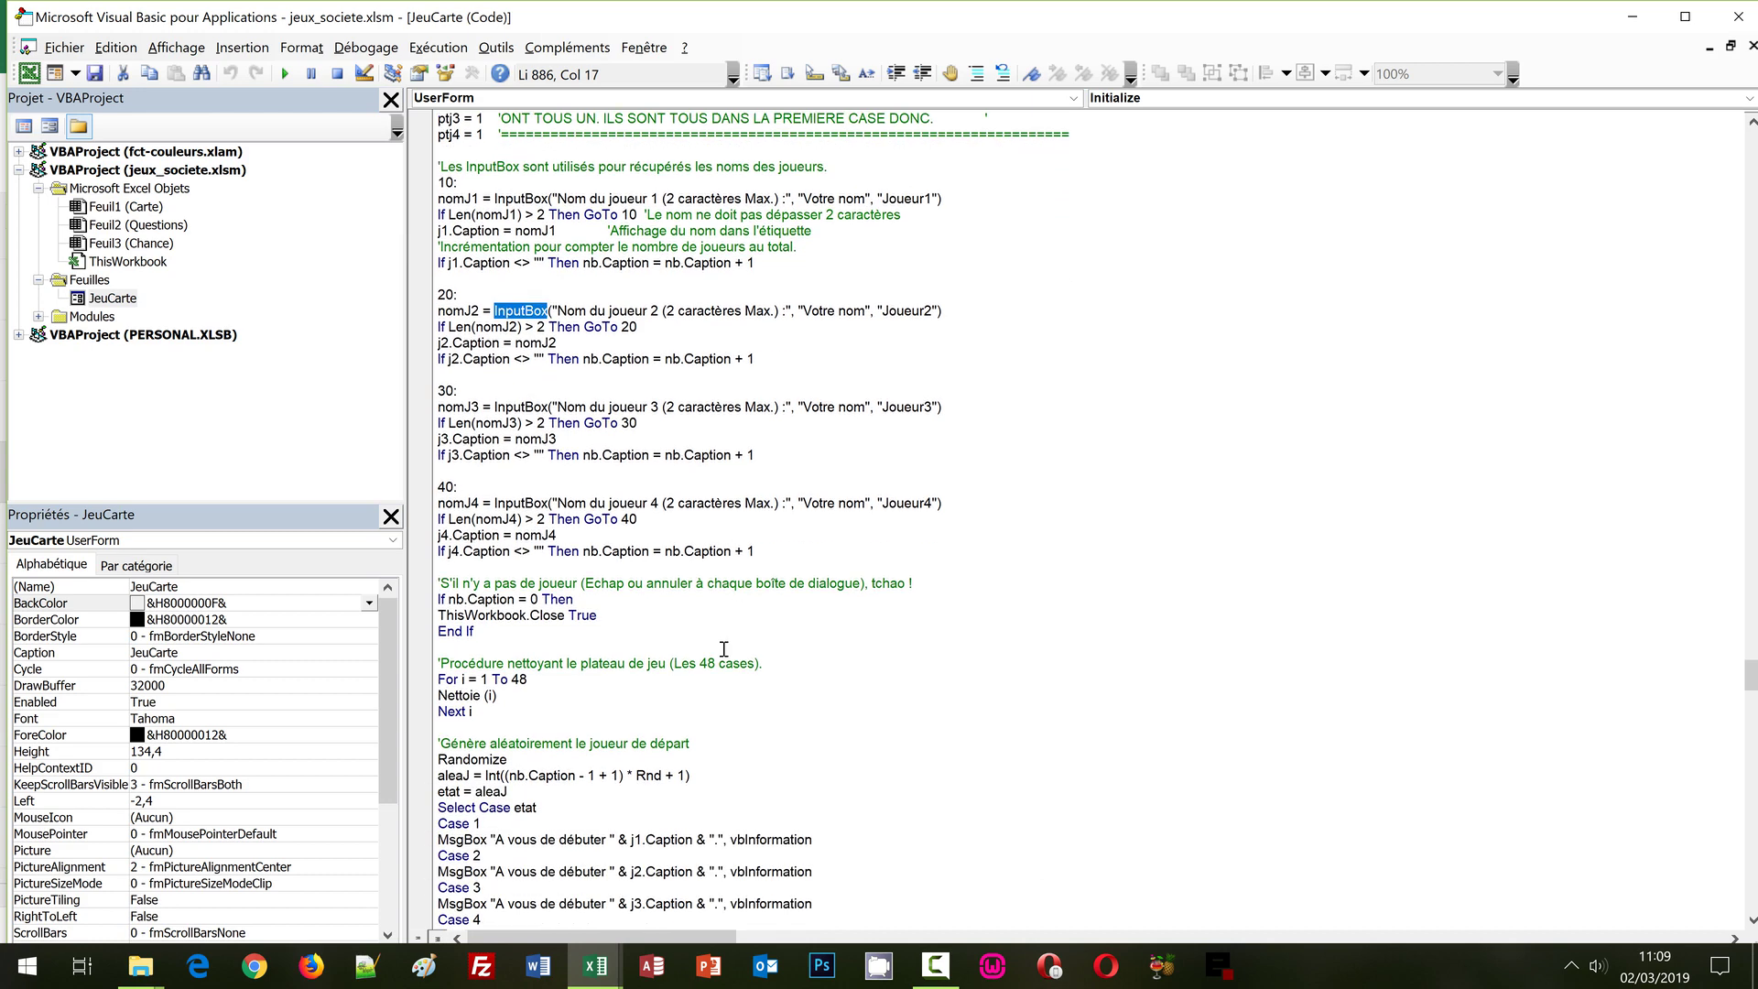
{"action": "double_click", "coordinate": [461, 696]}
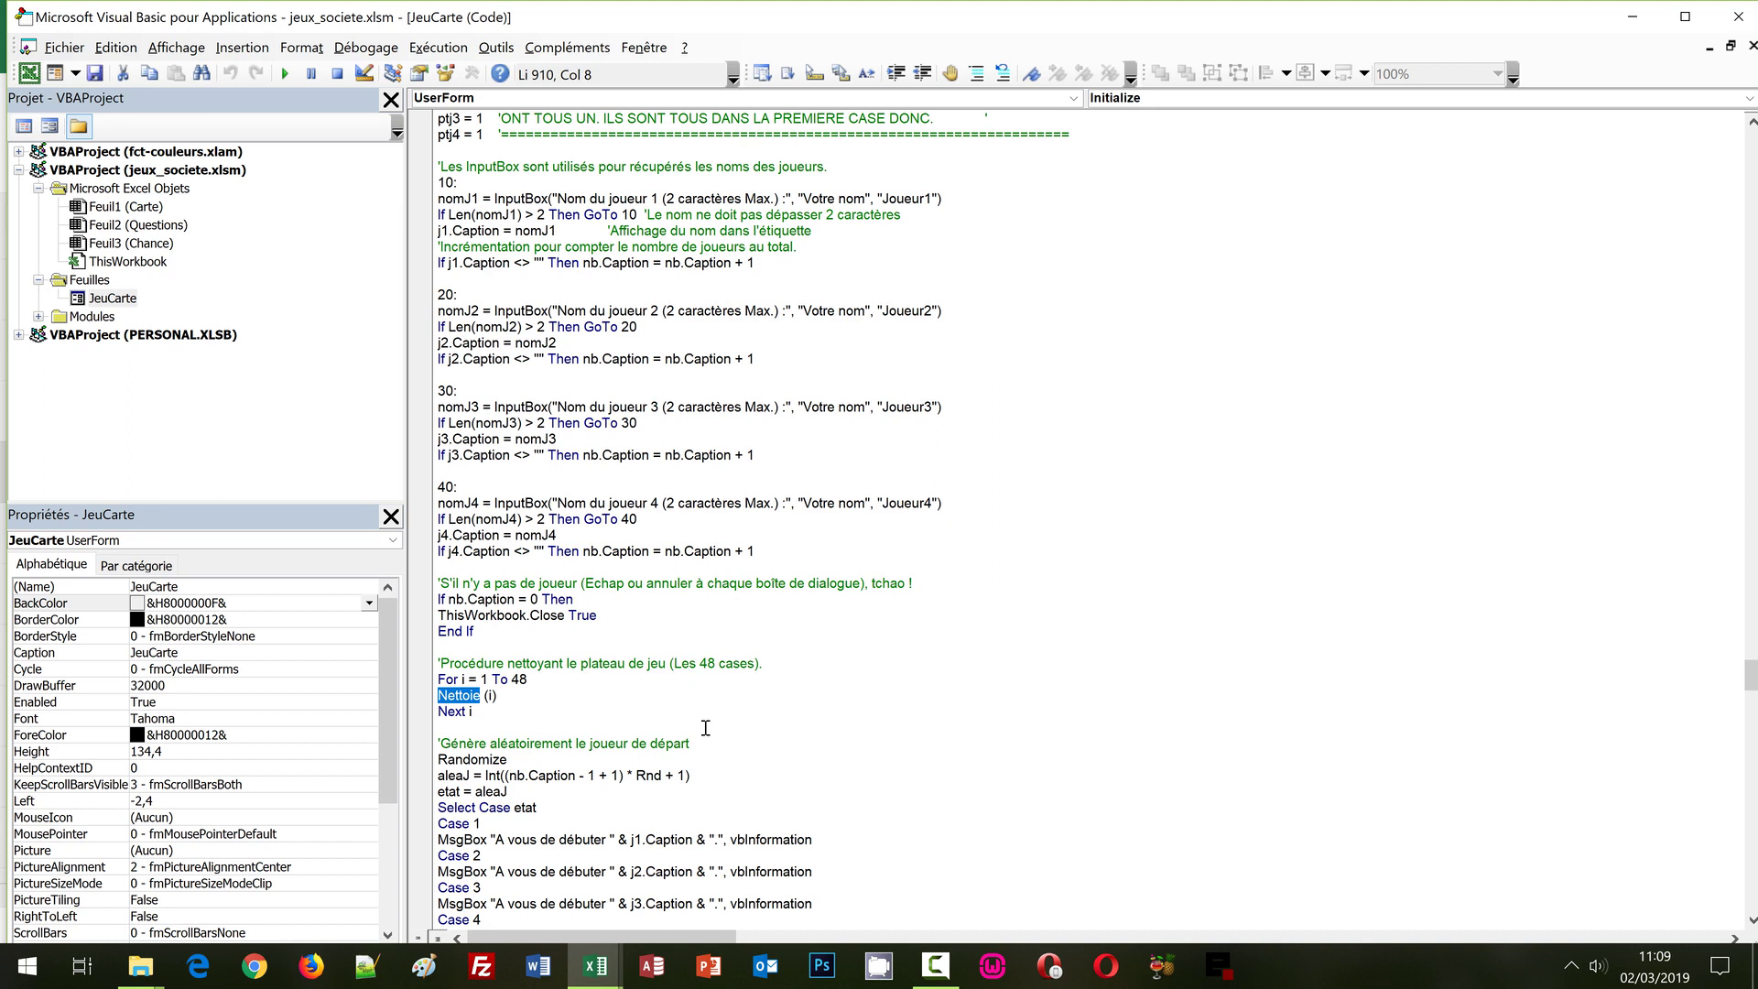
{"action": "scroll", "coordinate": [705, 727], "scroll_direction": "down", "scroll_amount": 1}
{"action": "scroll", "coordinate": [641, 705], "scroll_direction": "down", "scroll_amount": 1}
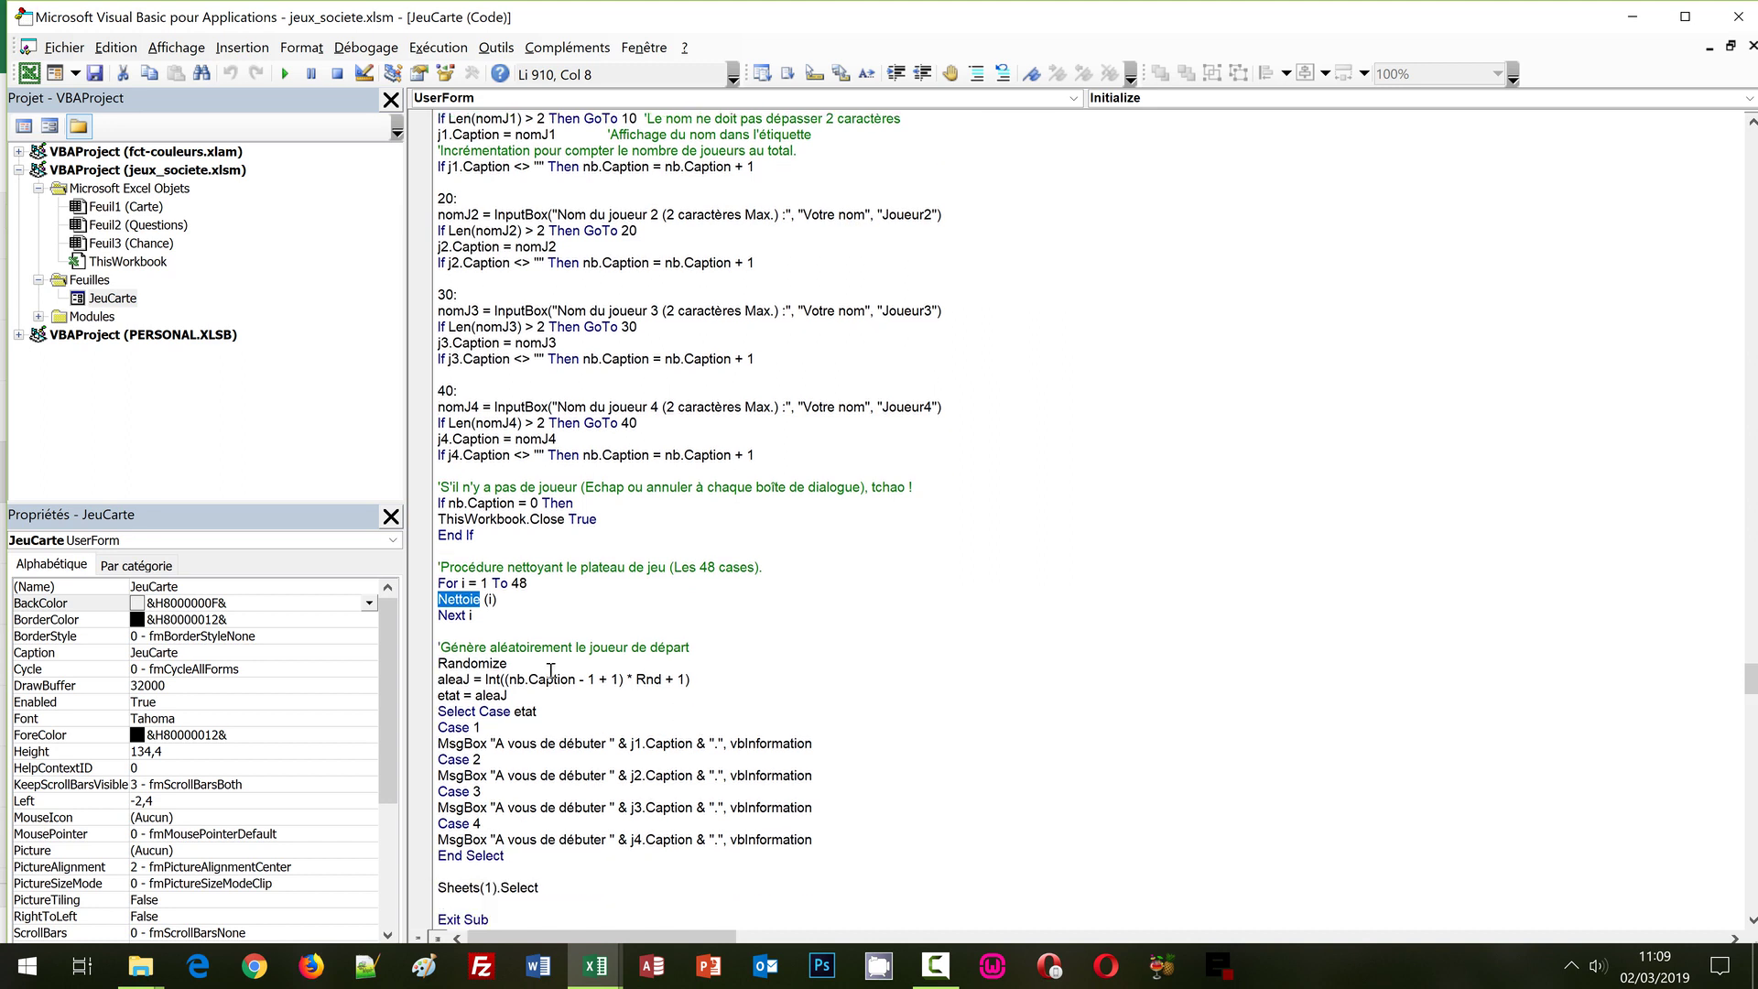
{"action": "double_click", "coordinate": [453, 679]}
{"action": "scroll", "coordinate": [898, 689], "scroll_direction": "down", "scroll_amount": 6}
{"action": "scroll", "coordinate": [899, 689], "scroll_direction": "down", "scroll_amount": 4}
{"action": "scroll", "coordinate": [899, 689], "scroll_direction": "down", "scroll_amount": 2}
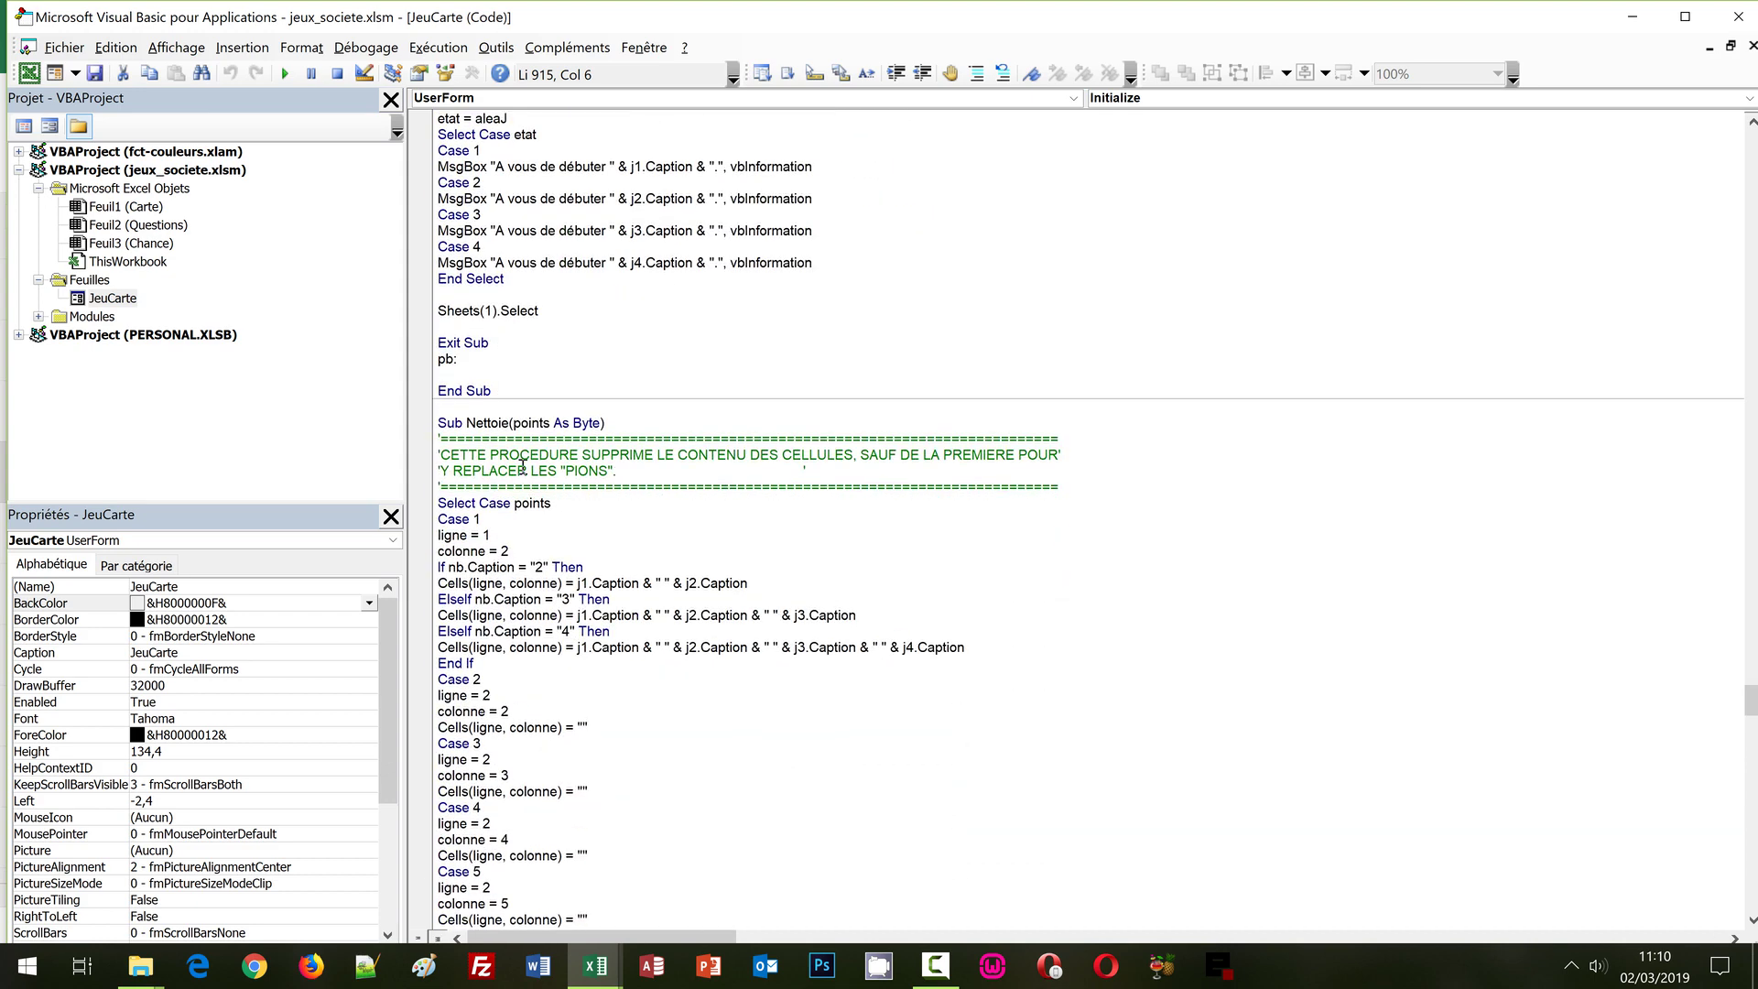
Scroll through the Nettoie procedure and its Select Case points blocks.
{"action": "double_click", "coordinate": [497, 422]}
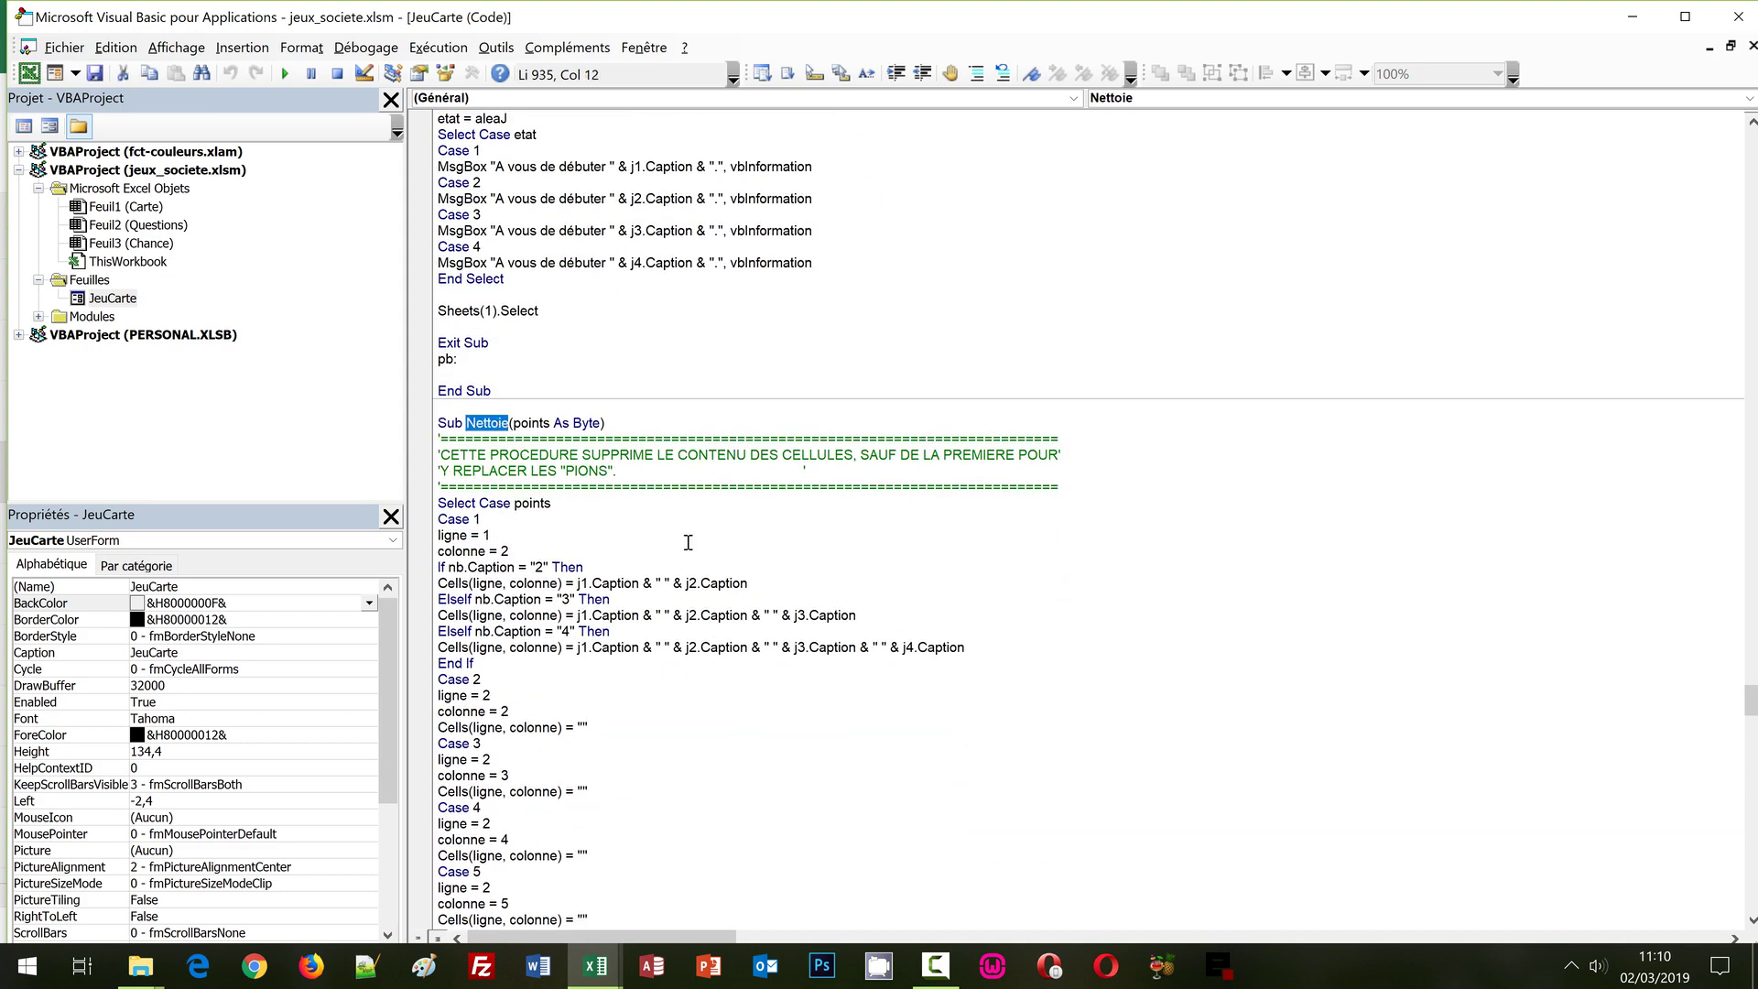
{"action": "scroll", "coordinate": [687, 542], "scroll_direction": "down", "scroll_amount": 2}
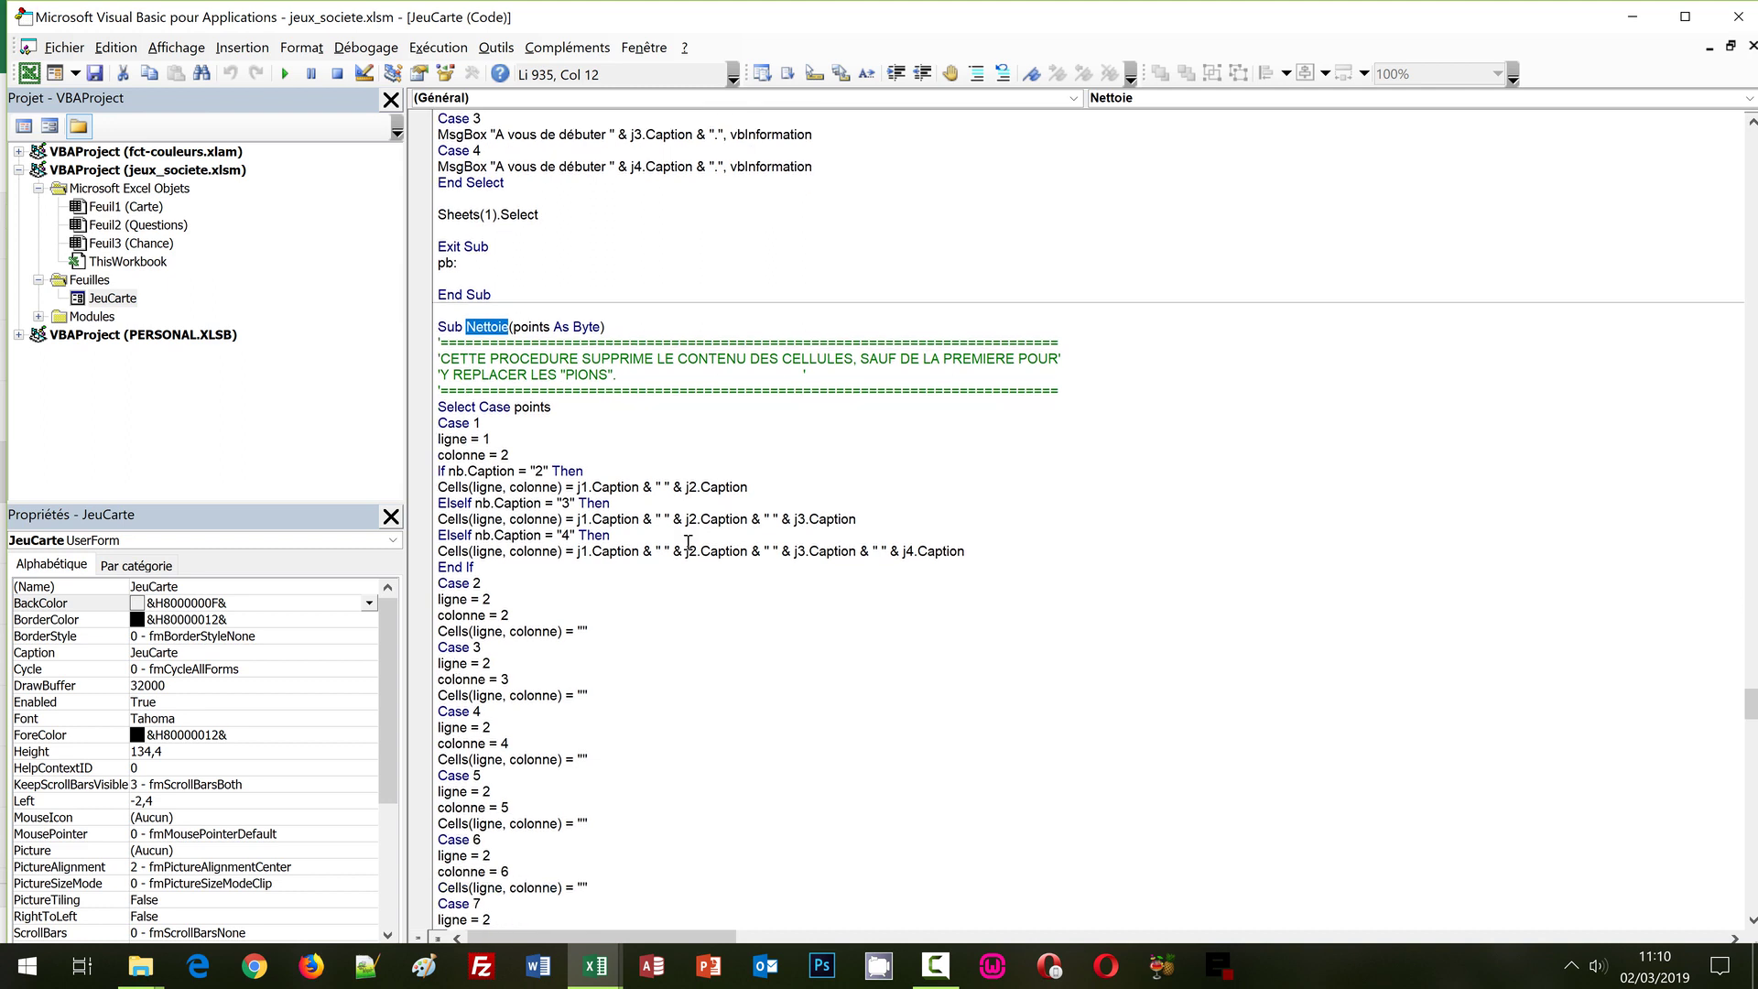
{"action": "scroll", "coordinate": [687, 543], "scroll_direction": "down", "scroll_amount": 2}
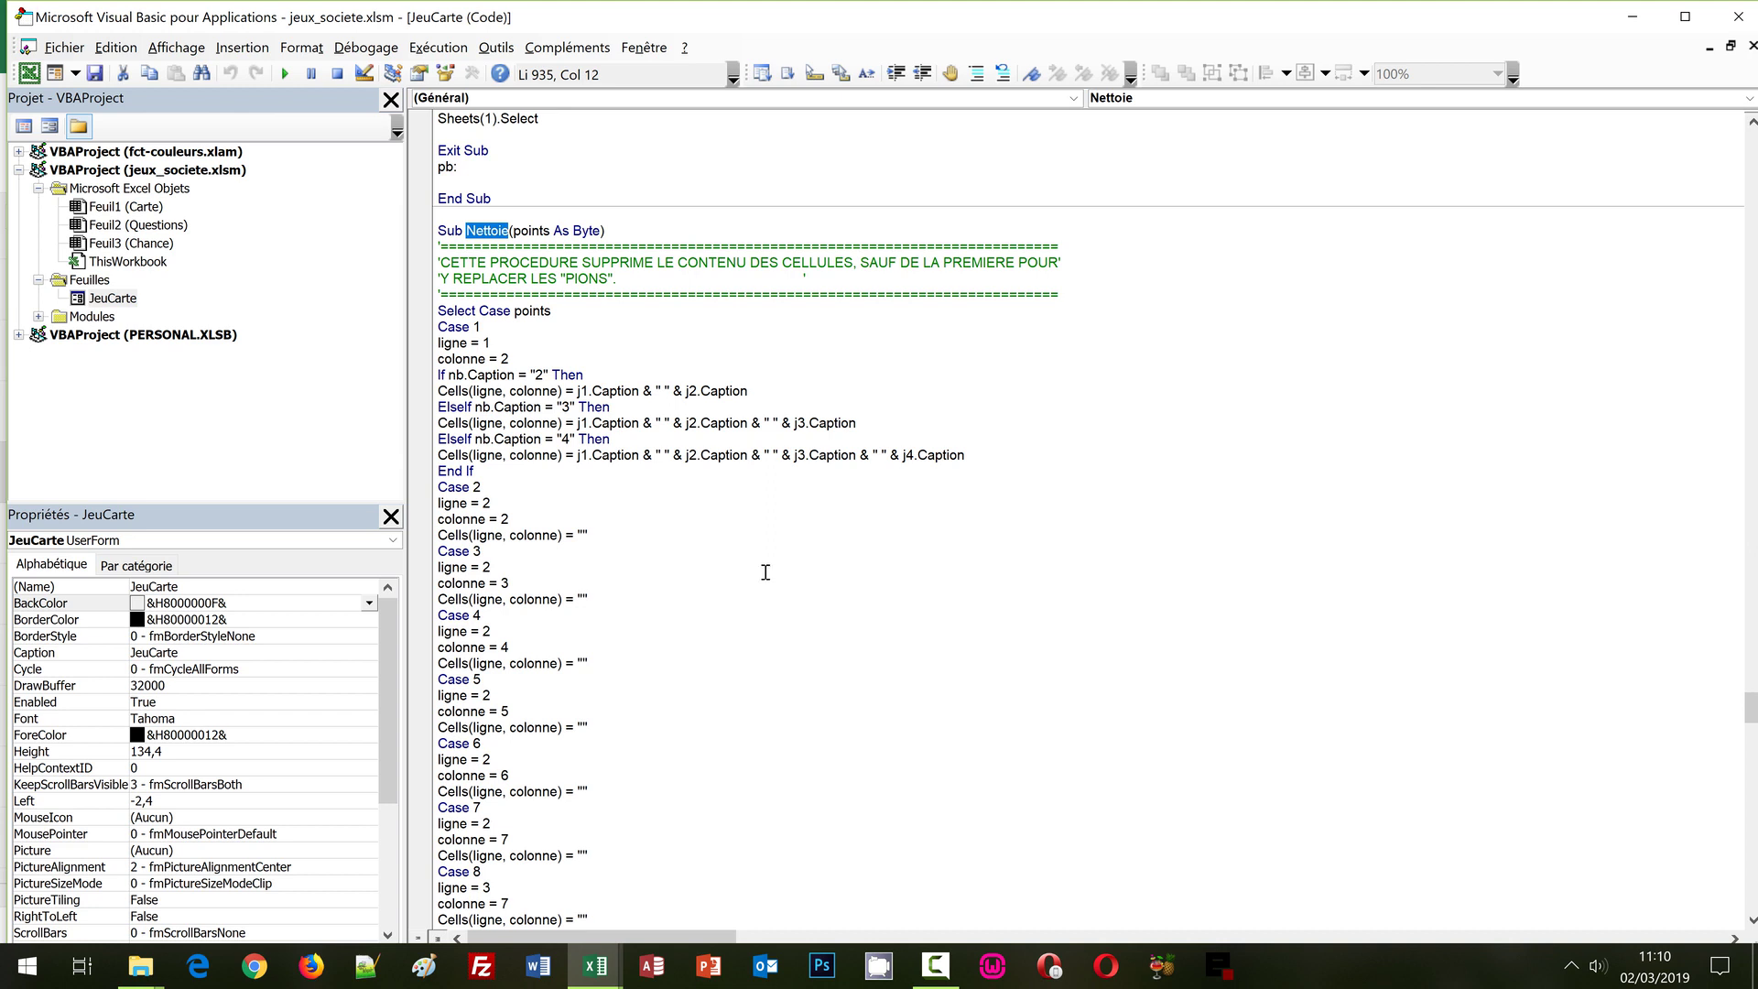
{"action": "scroll", "coordinate": [795, 577], "scroll_direction": "down", "scroll_amount": 2}
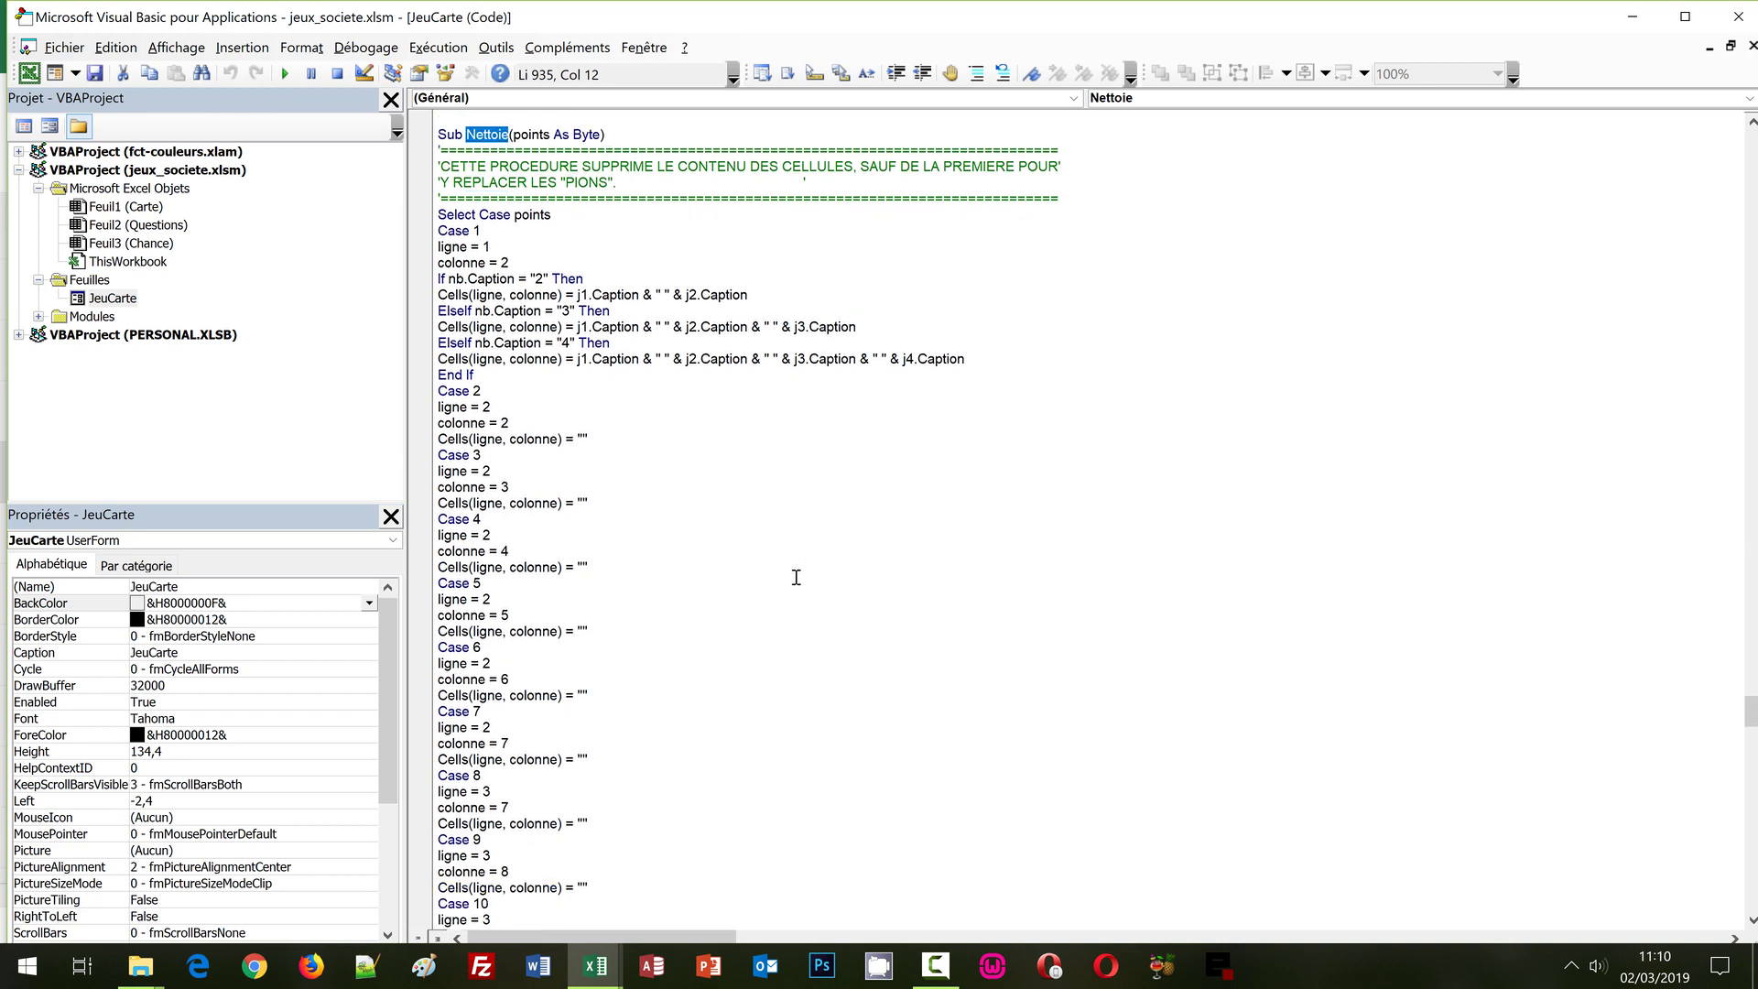
{"action": "scroll", "coordinate": [795, 576], "scroll_direction": "down", "scroll_amount": 1}
{"action": "scroll", "coordinate": [796, 577], "scroll_direction": "down", "scroll_amount": 1}
{"action": "scroll", "coordinate": [795, 577], "scroll_direction": "down", "scroll_amount": 2}
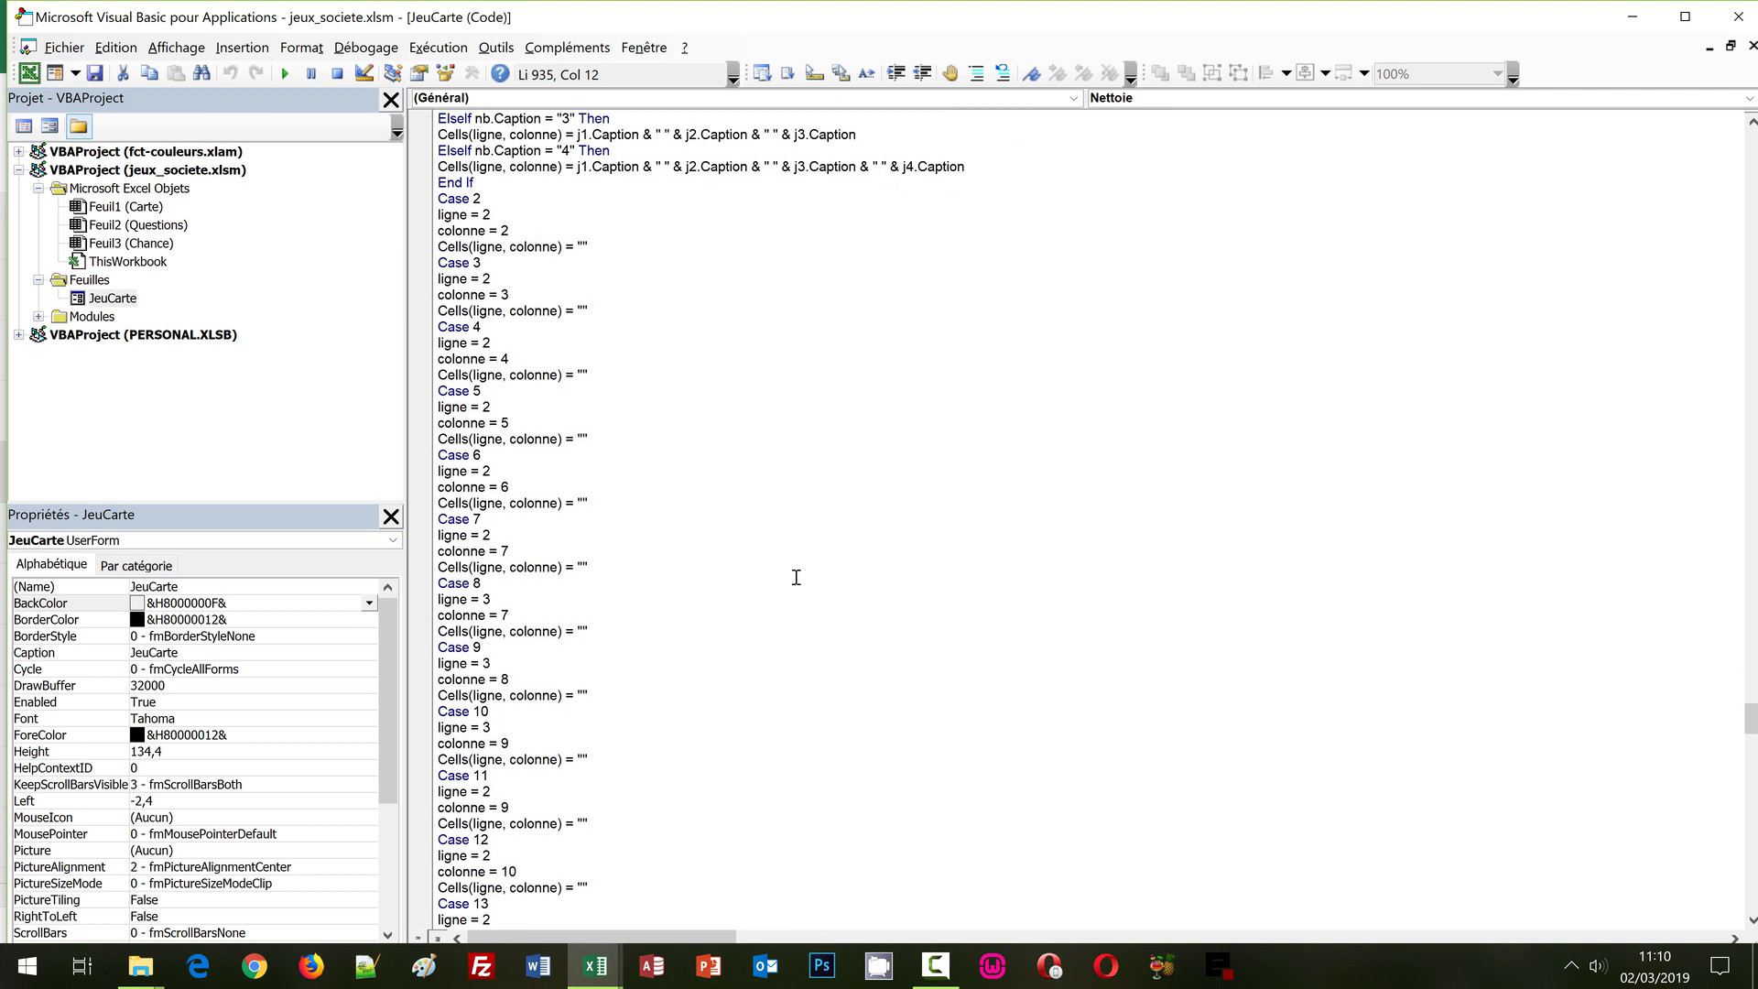
{"action": "scroll", "coordinate": [795, 576], "scroll_direction": "down", "scroll_amount": 1}
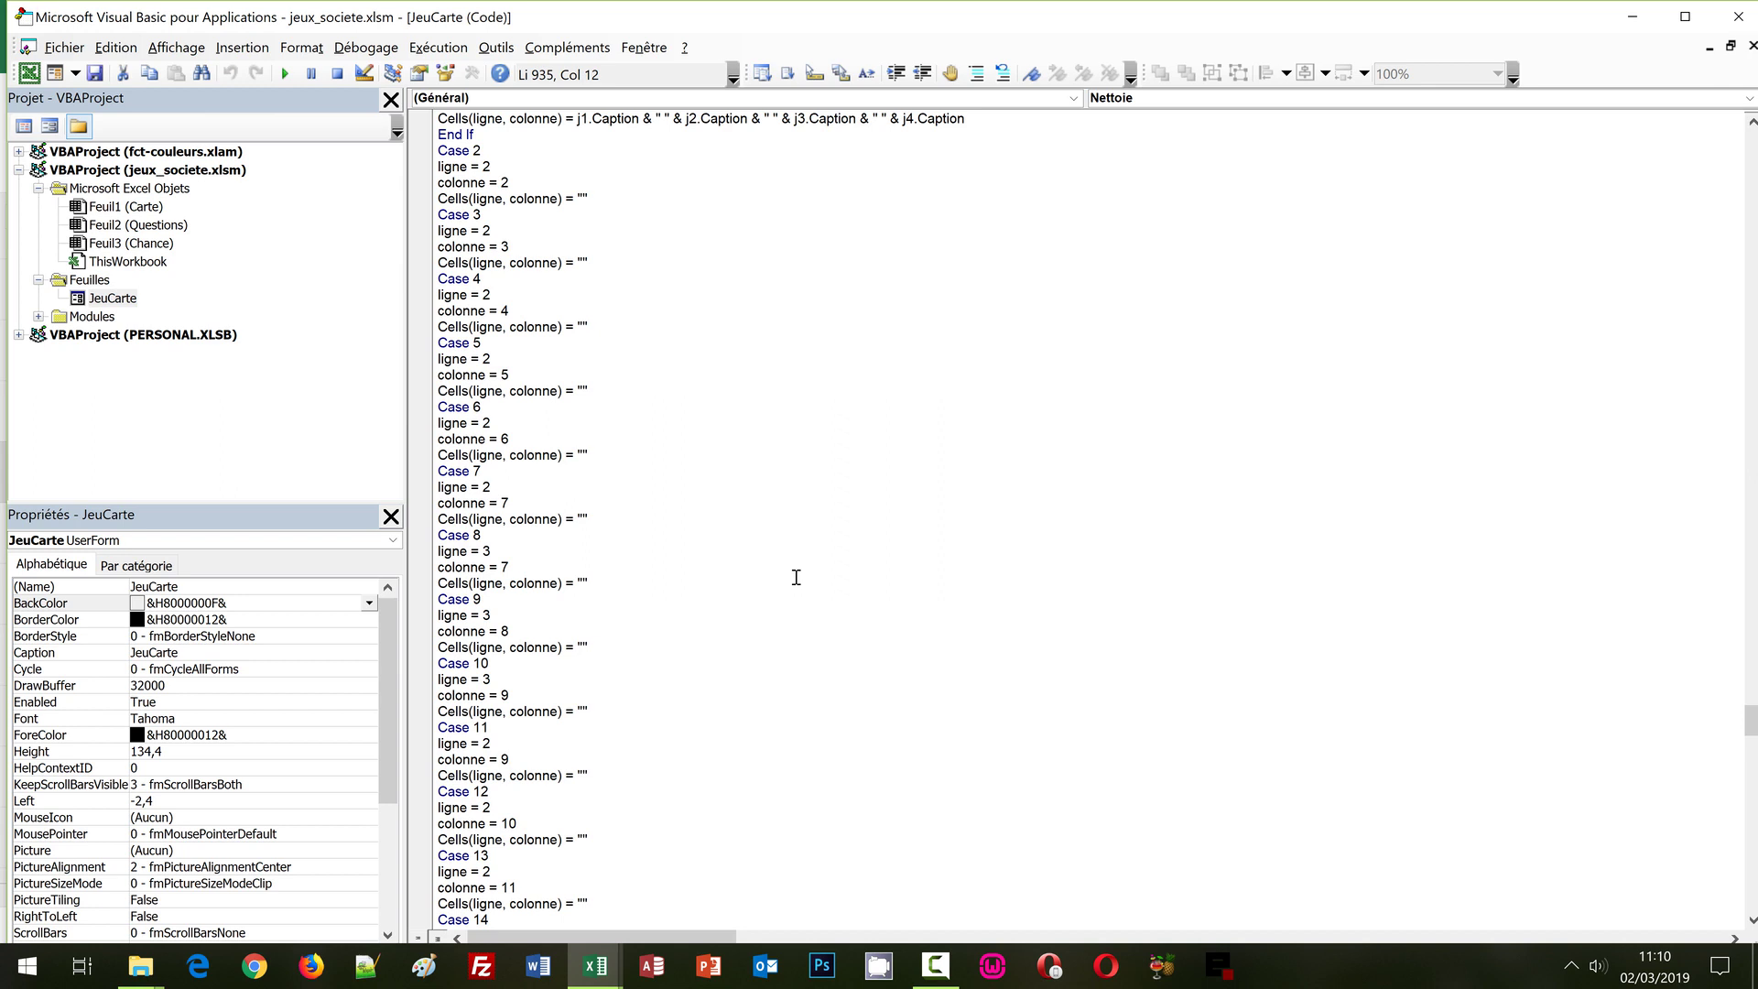
Reopen the JeuCarte form design and open the Dé button's de_Click code.
{"action": "double_click", "coordinate": [115, 298]}
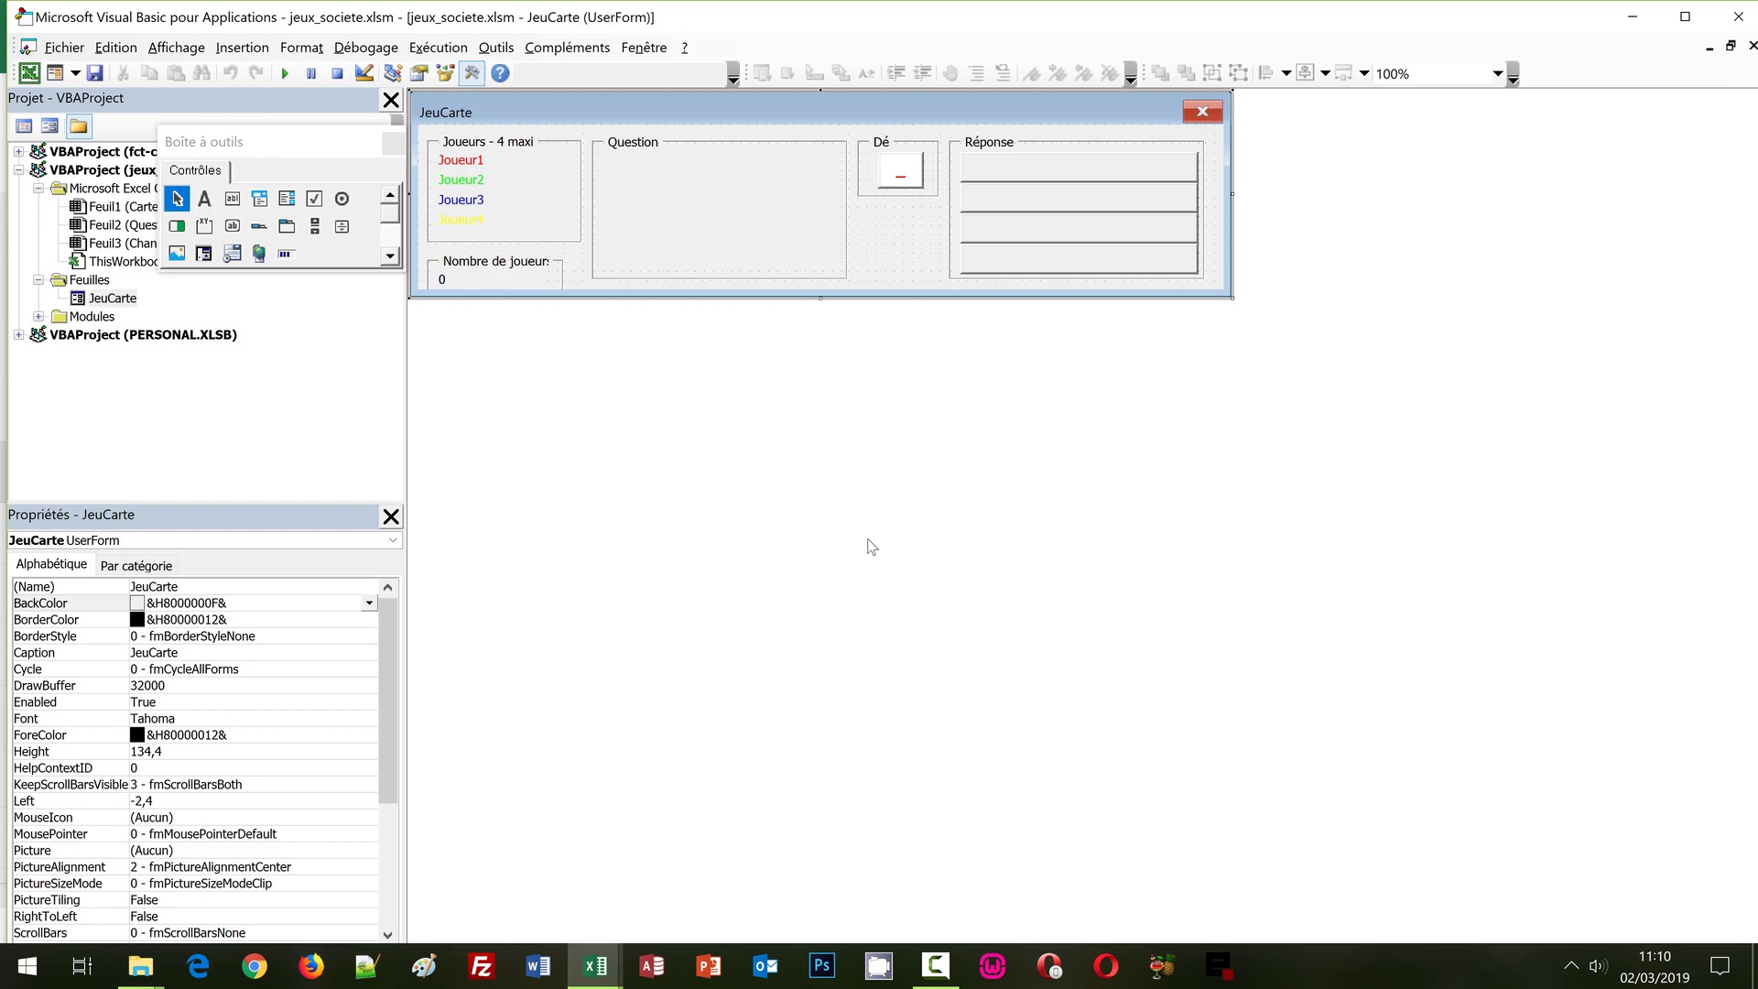
{"action": "double_click", "coordinate": [915, 177]}
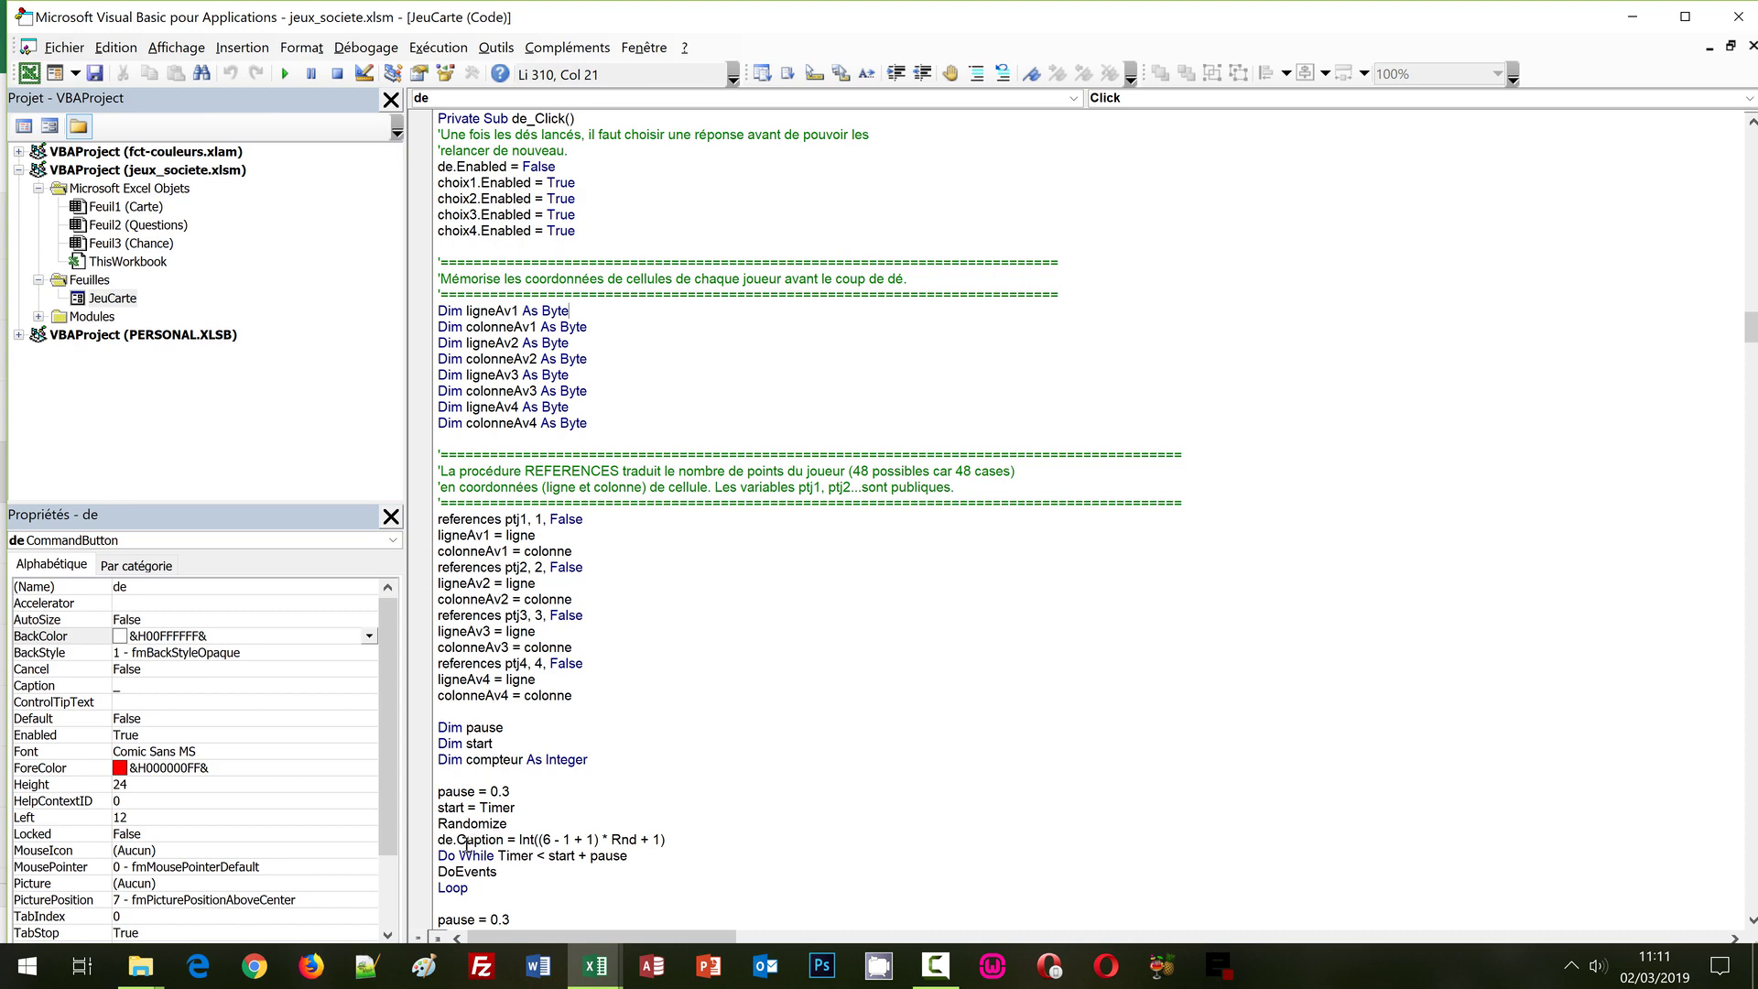
{"action": "double_click", "coordinate": [467, 839]}
{"action": "scroll", "coordinate": [806, 789], "scroll_direction": "down", "scroll_amount": 3}
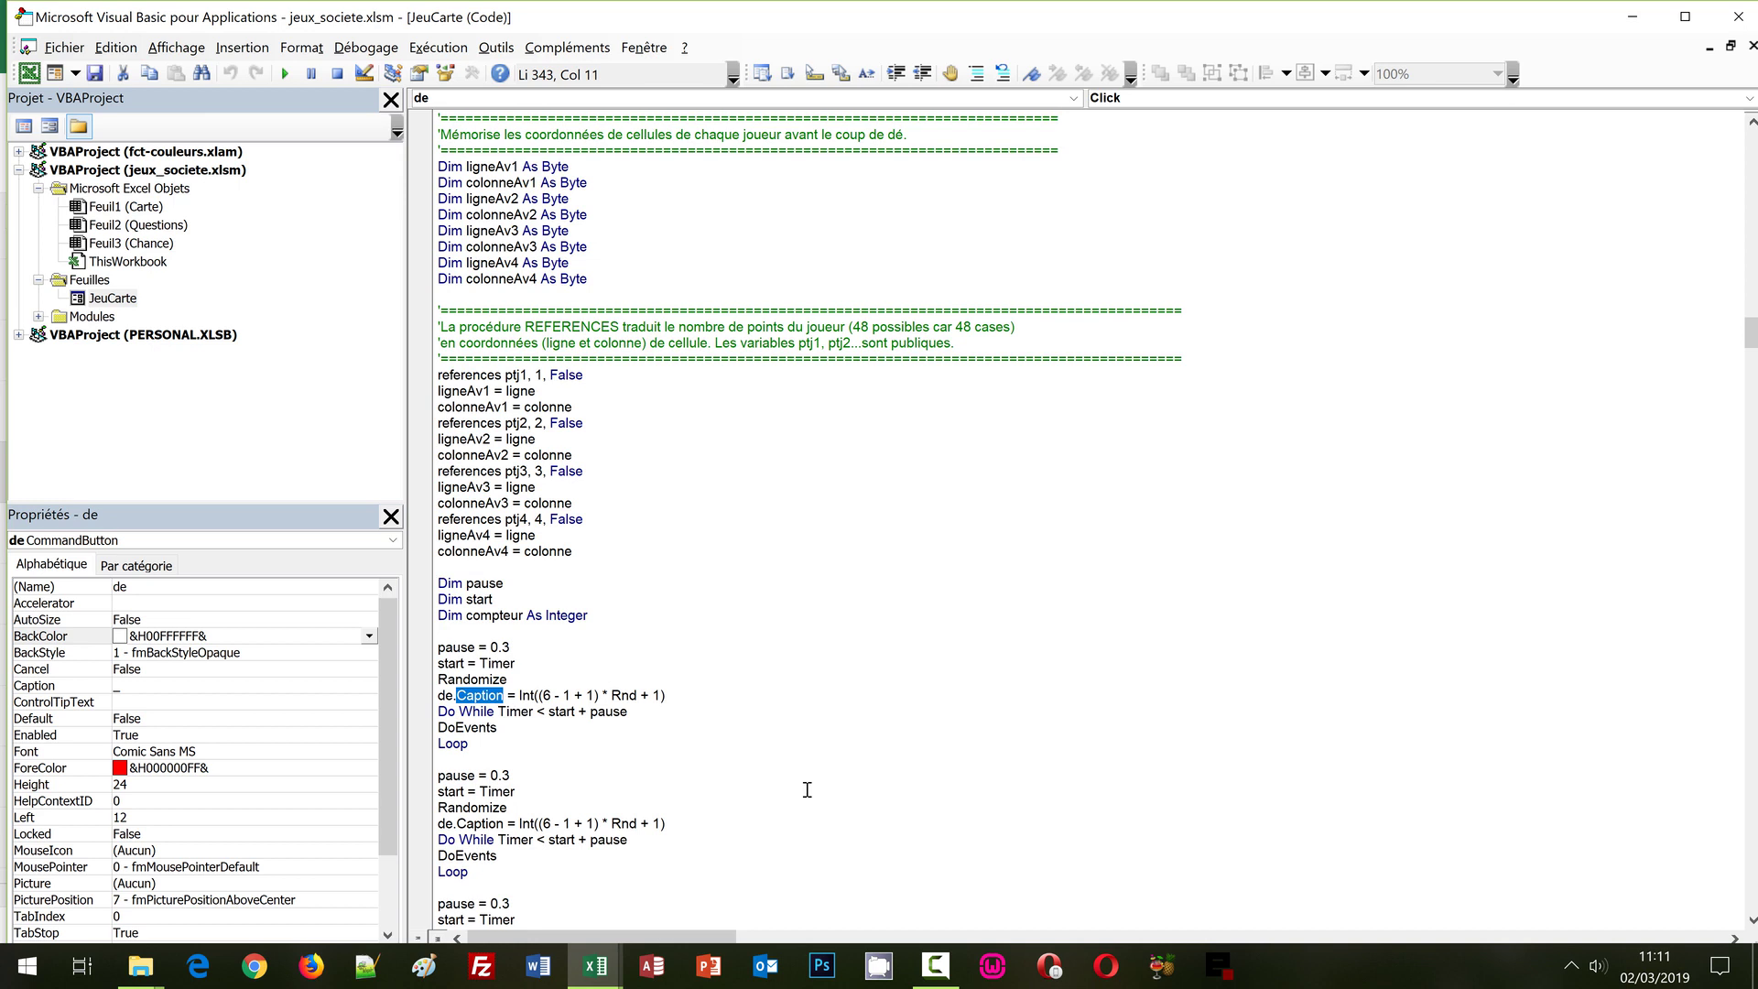
{"action": "scroll", "coordinate": [723, 749], "scroll_direction": "down", "scroll_amount": 1}
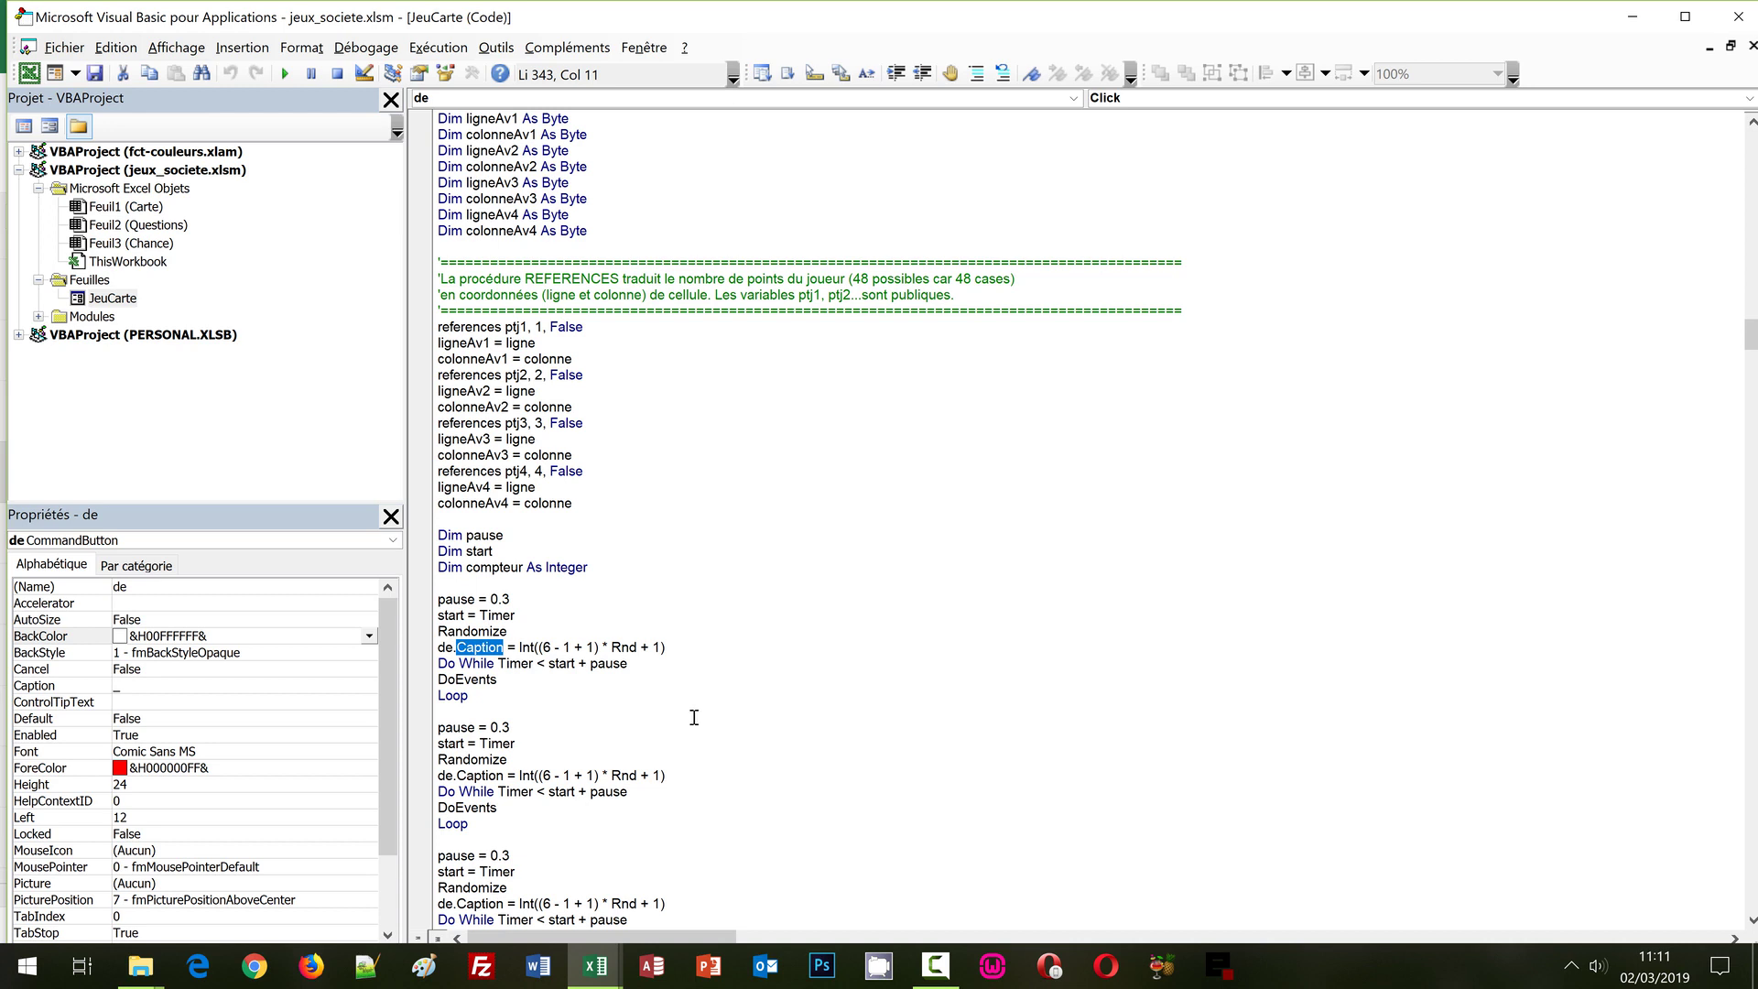
{"action": "scroll", "coordinate": [694, 717], "scroll_direction": "down", "scroll_amount": 1}
{"action": "scroll", "coordinate": [694, 716], "scroll_direction": "down", "scroll_amount": 1}
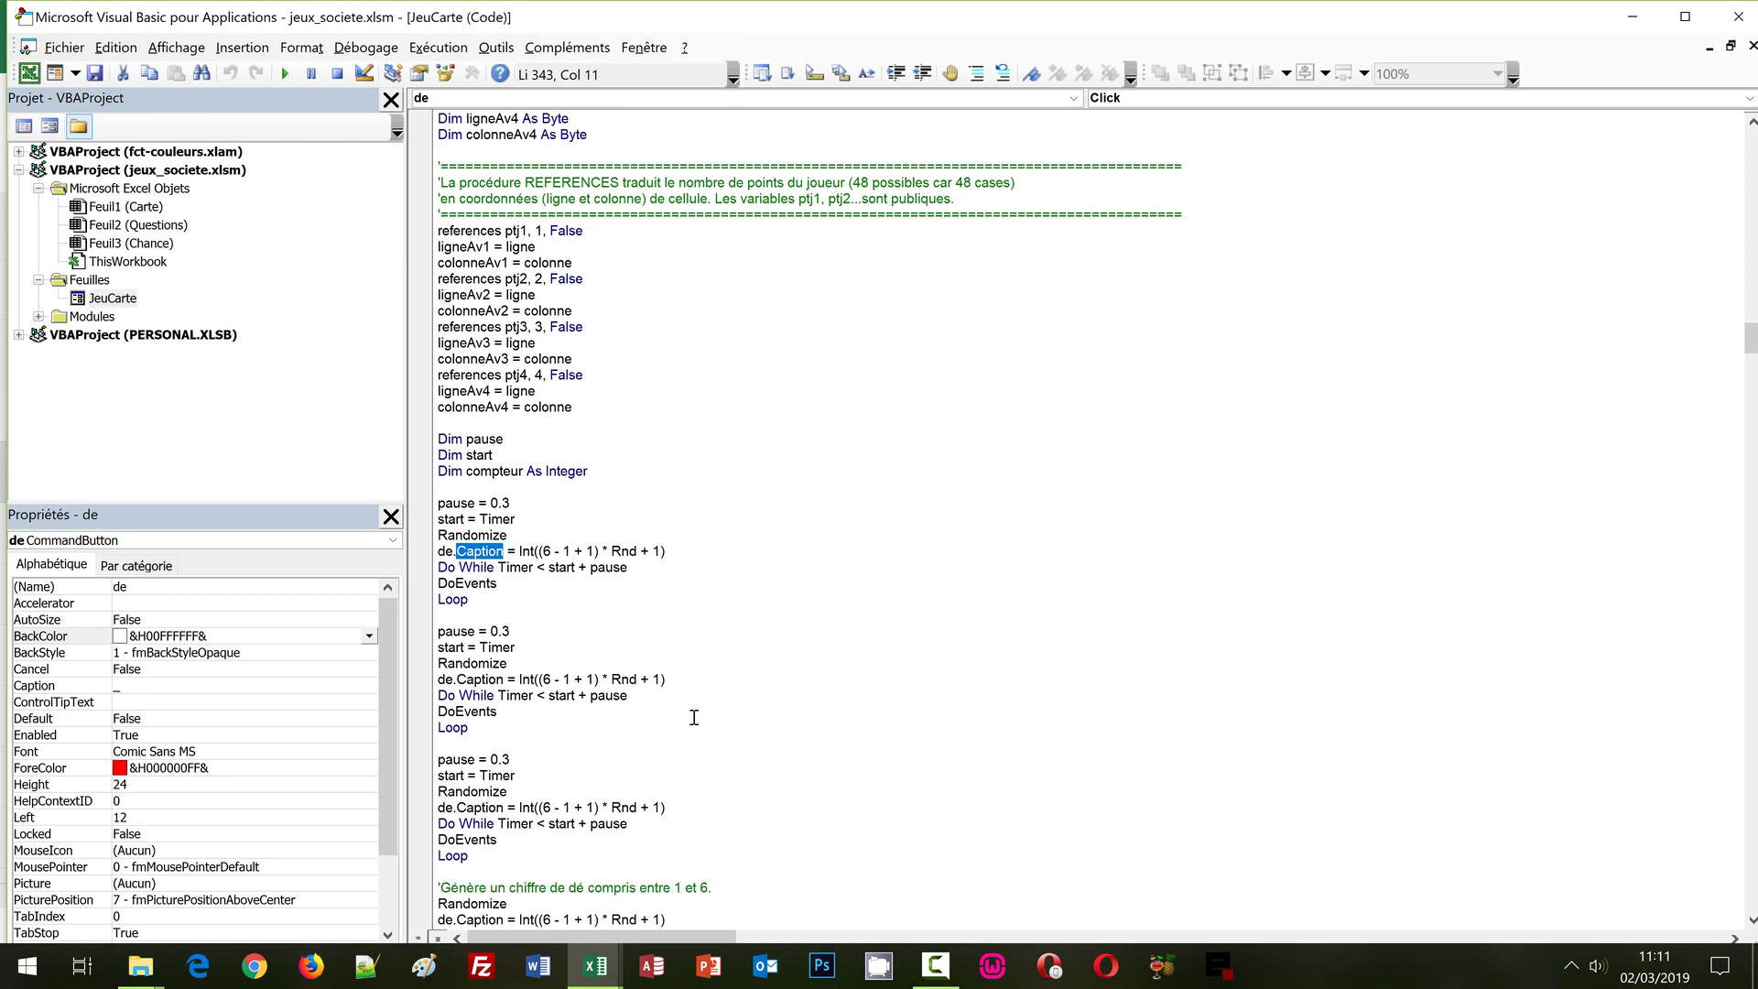
{"action": "scroll", "coordinate": [694, 716], "scroll_direction": "down", "scroll_amount": 1}
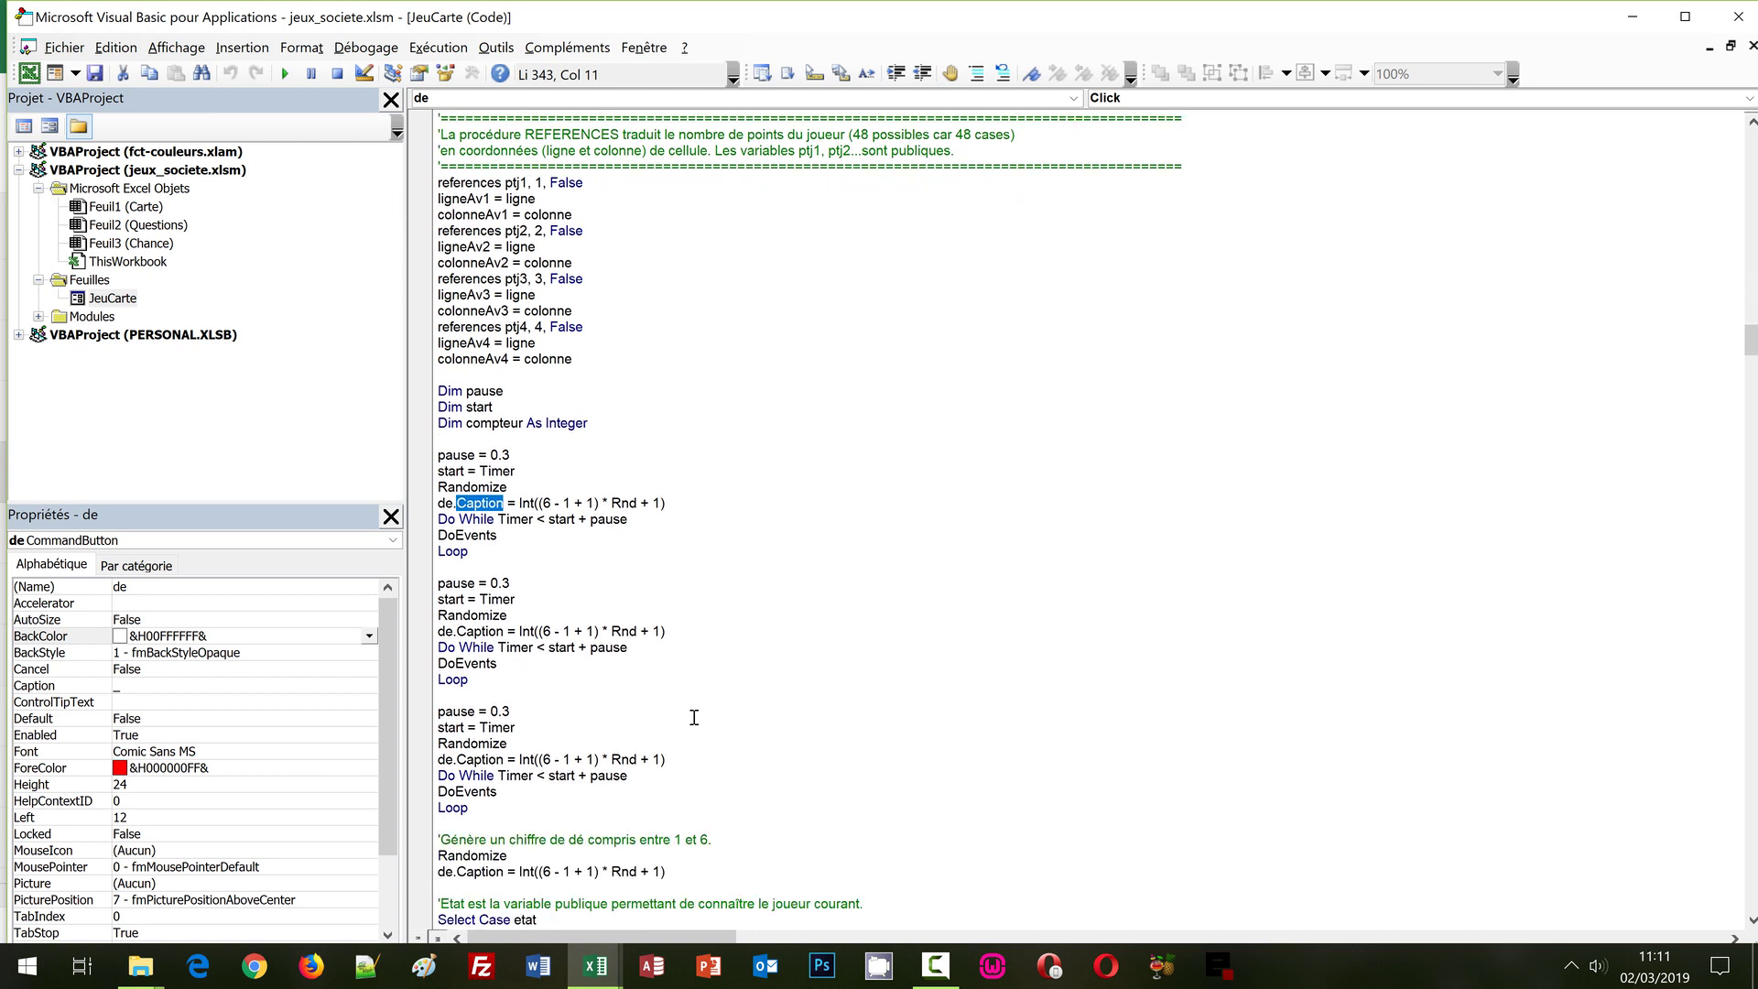
{"action": "scroll", "coordinate": [647, 675], "scroll_direction": "down", "scroll_amount": 1}
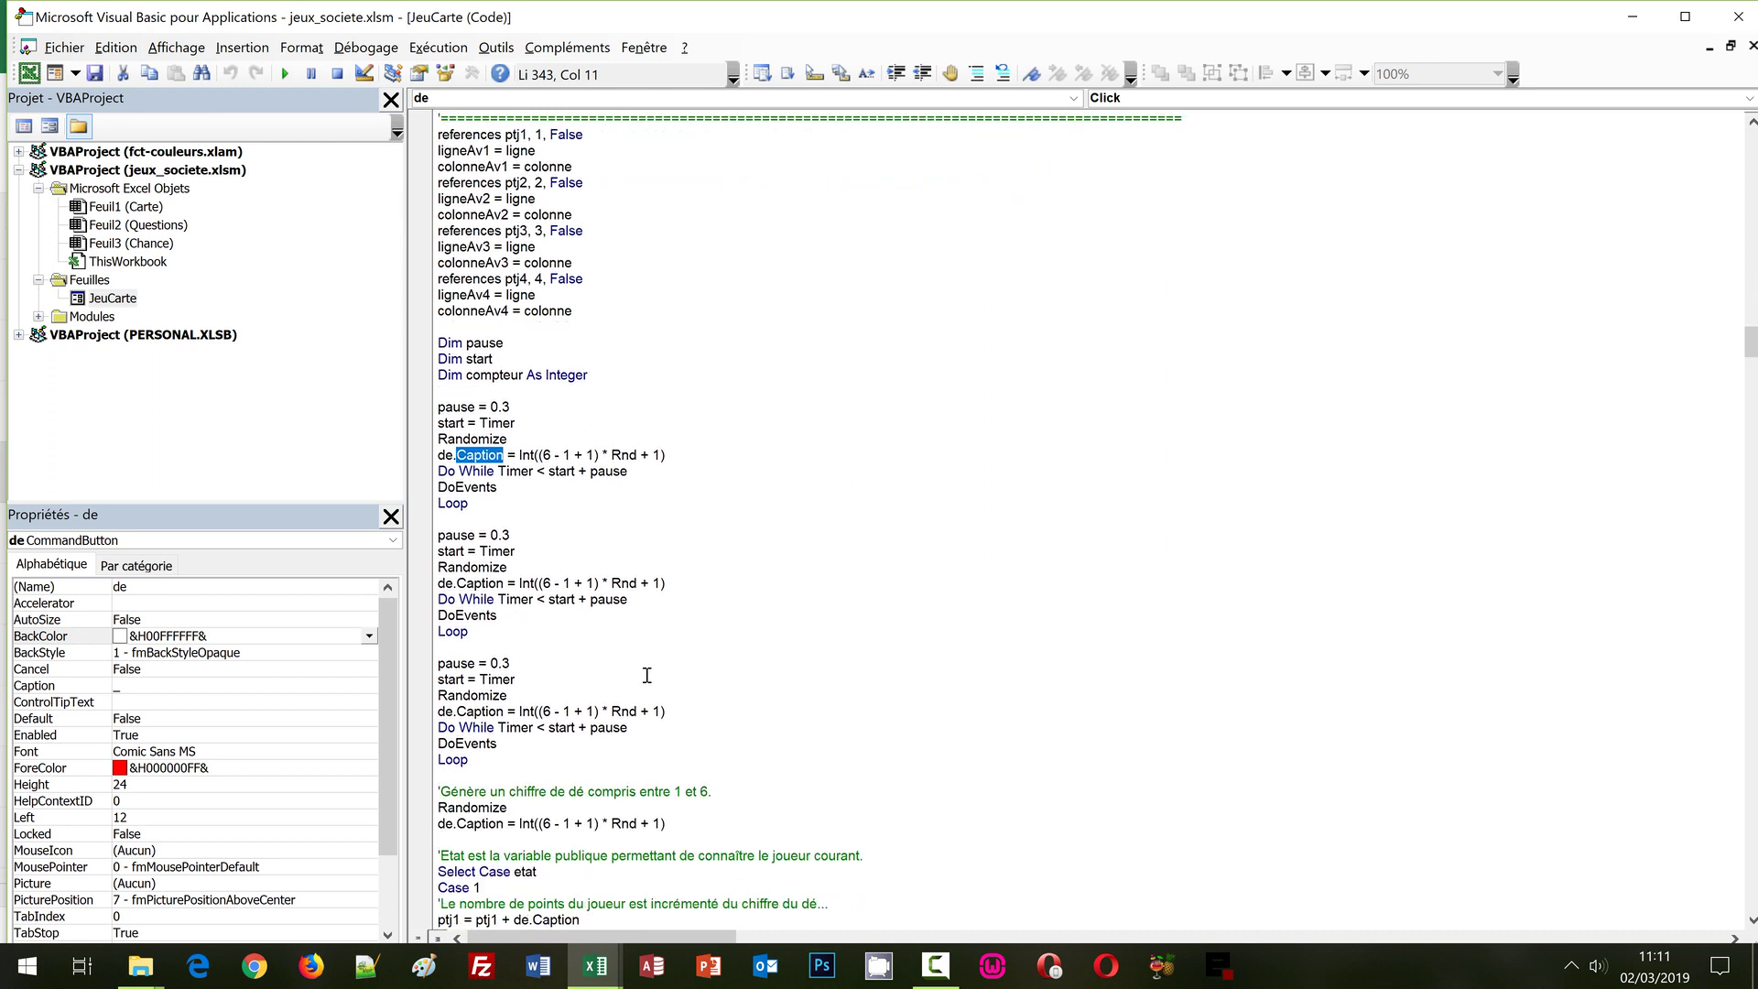
{"action": "scroll", "coordinate": [646, 675], "scroll_direction": "down", "scroll_amount": 2}
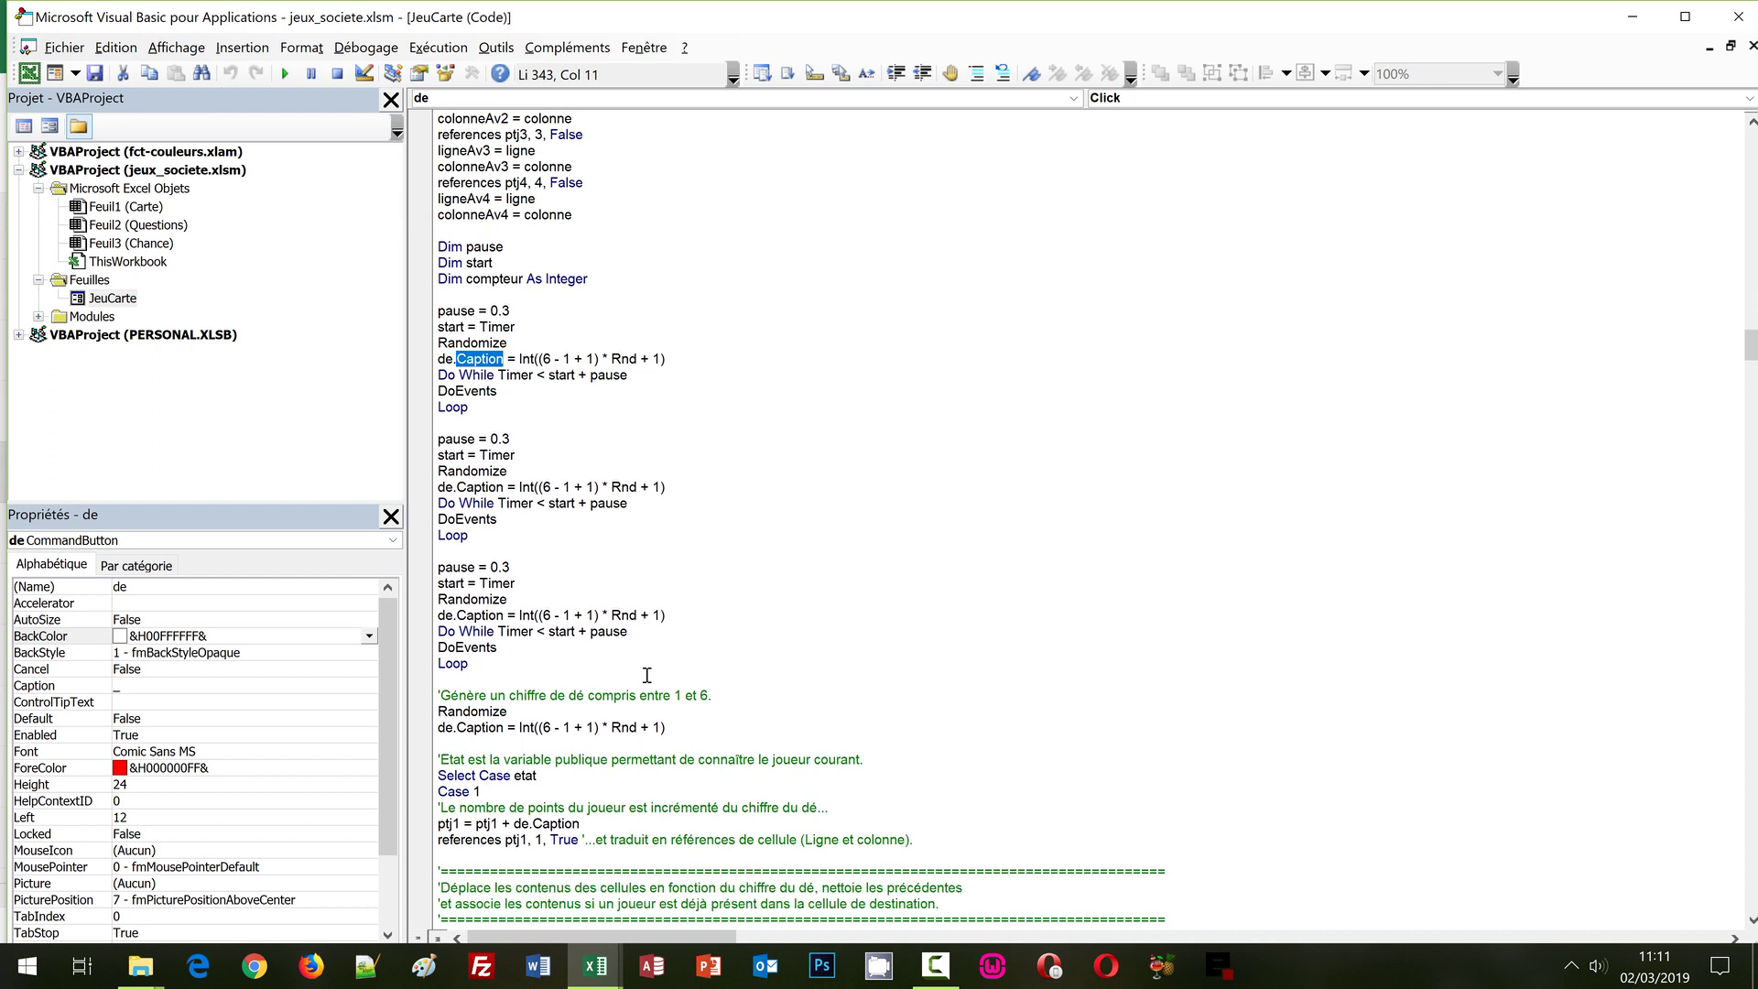
{"action": "scroll", "coordinate": [646, 675], "scroll_direction": "down", "scroll_amount": 1}
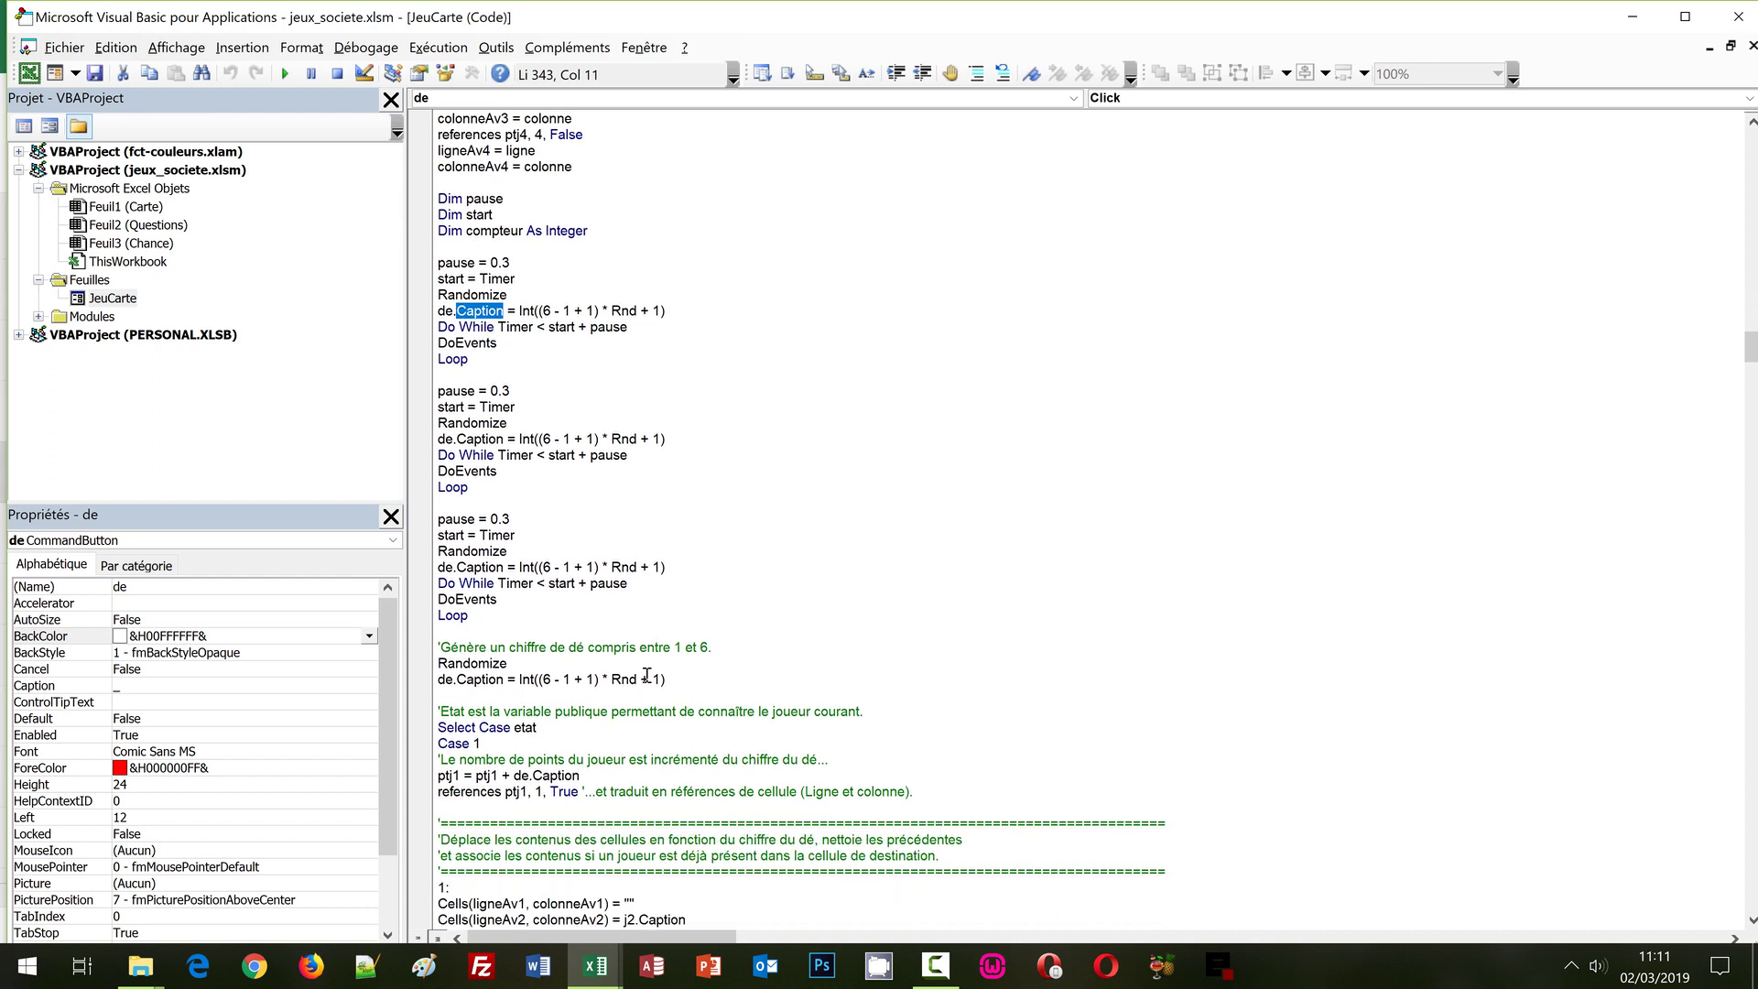
{"action": "scroll", "coordinate": [646, 675], "scroll_direction": "down", "scroll_amount": 1}
{"action": "scroll", "coordinate": [646, 675], "scroll_direction": "down", "scroll_amount": 2}
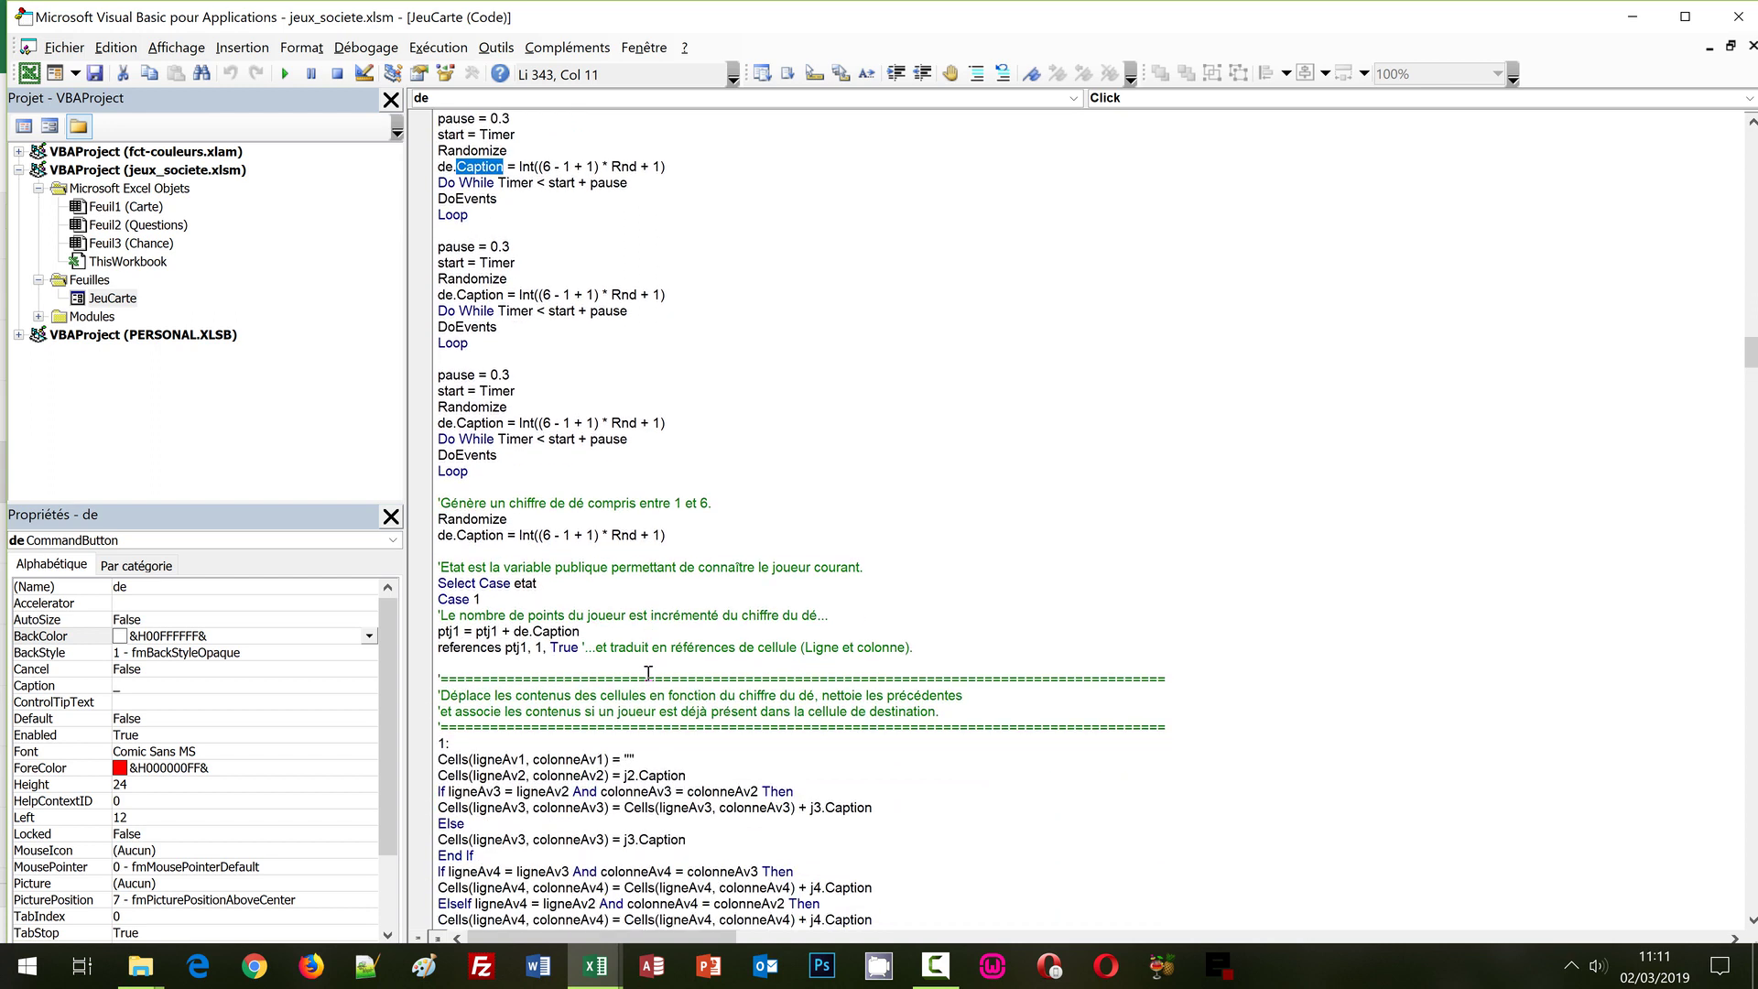
{"action": "double_click", "coordinate": [484, 650]}
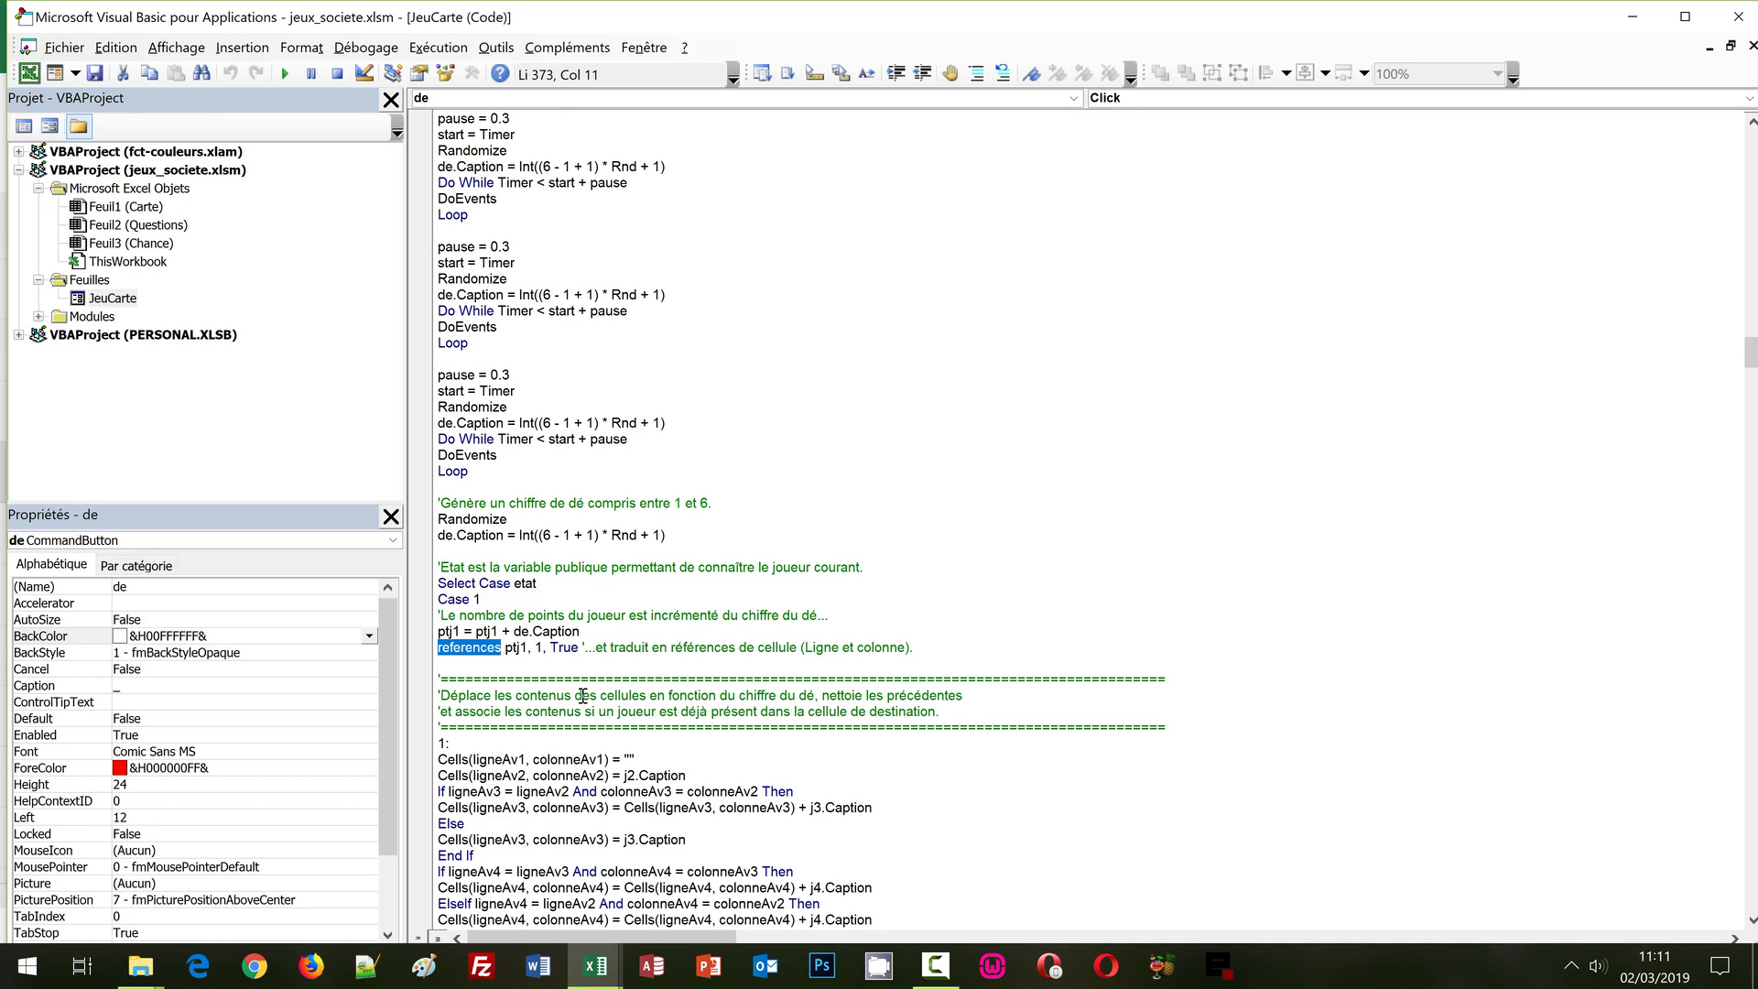
Search the module for 'references' until the references procedure is reached.
{"action": "key", "text": "ctrl+f"}
{"action": "type", "text": "refere"}
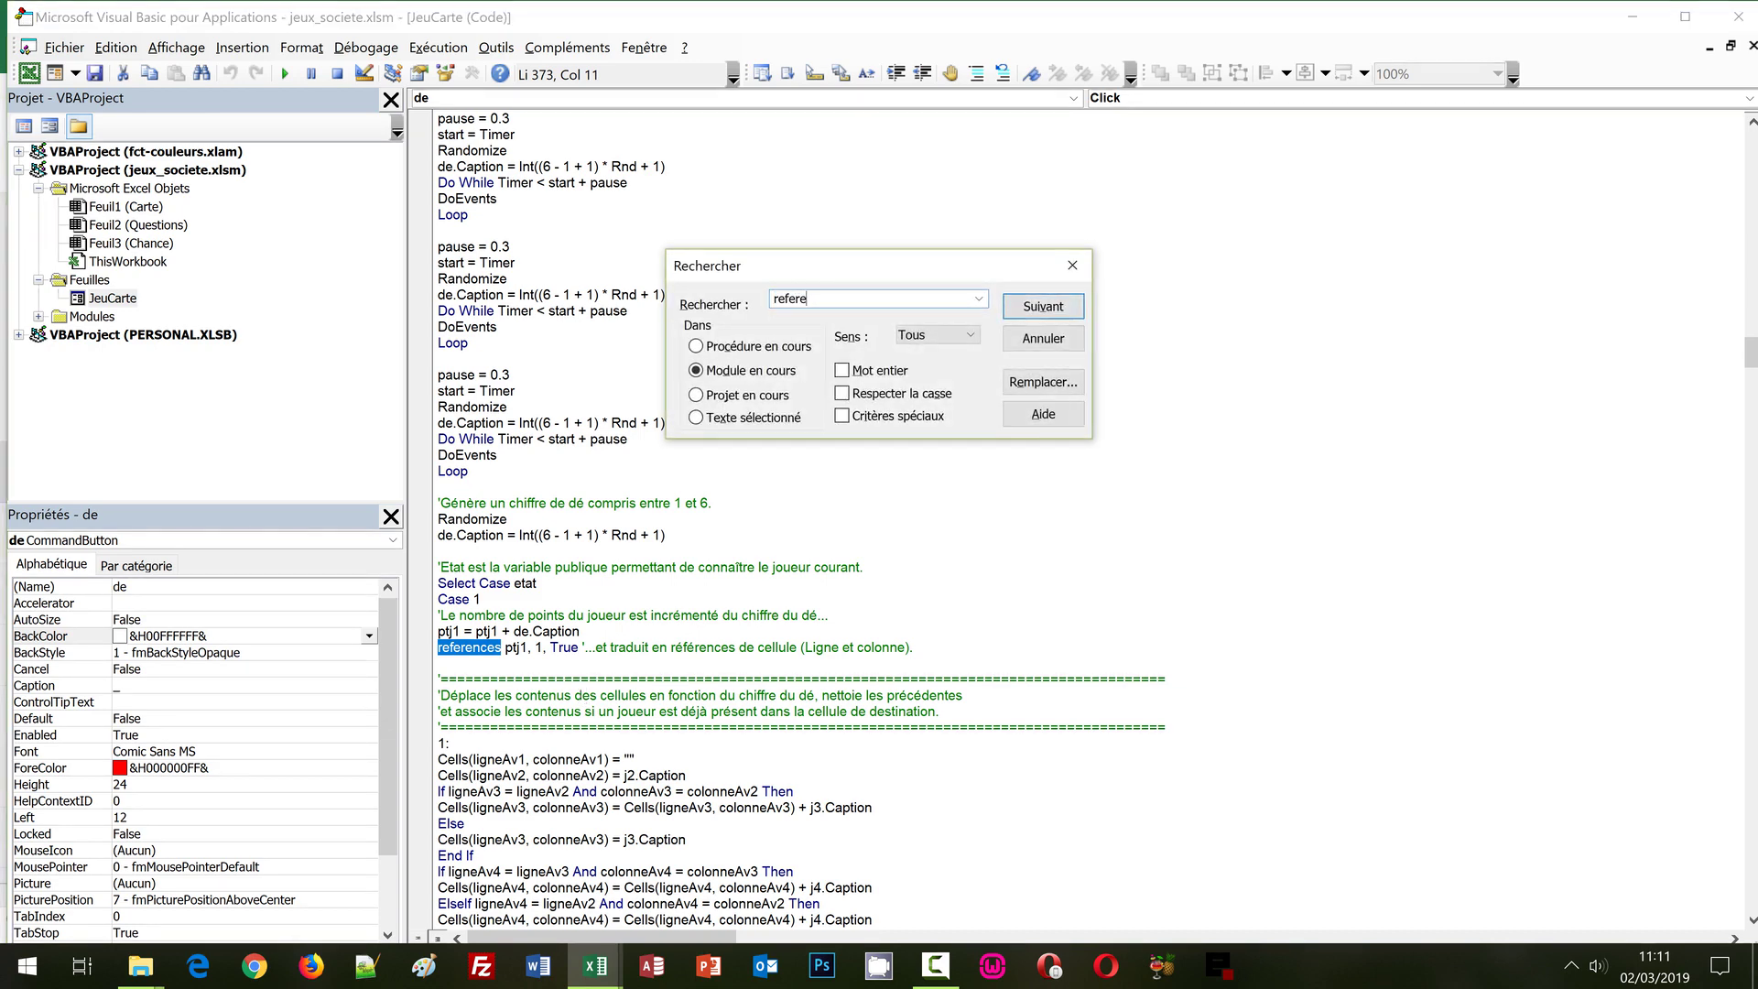
{"action": "type", "text": "nces"}
{"action": "key", "text": "Return"}
{"action": "key", "text": "Return"}
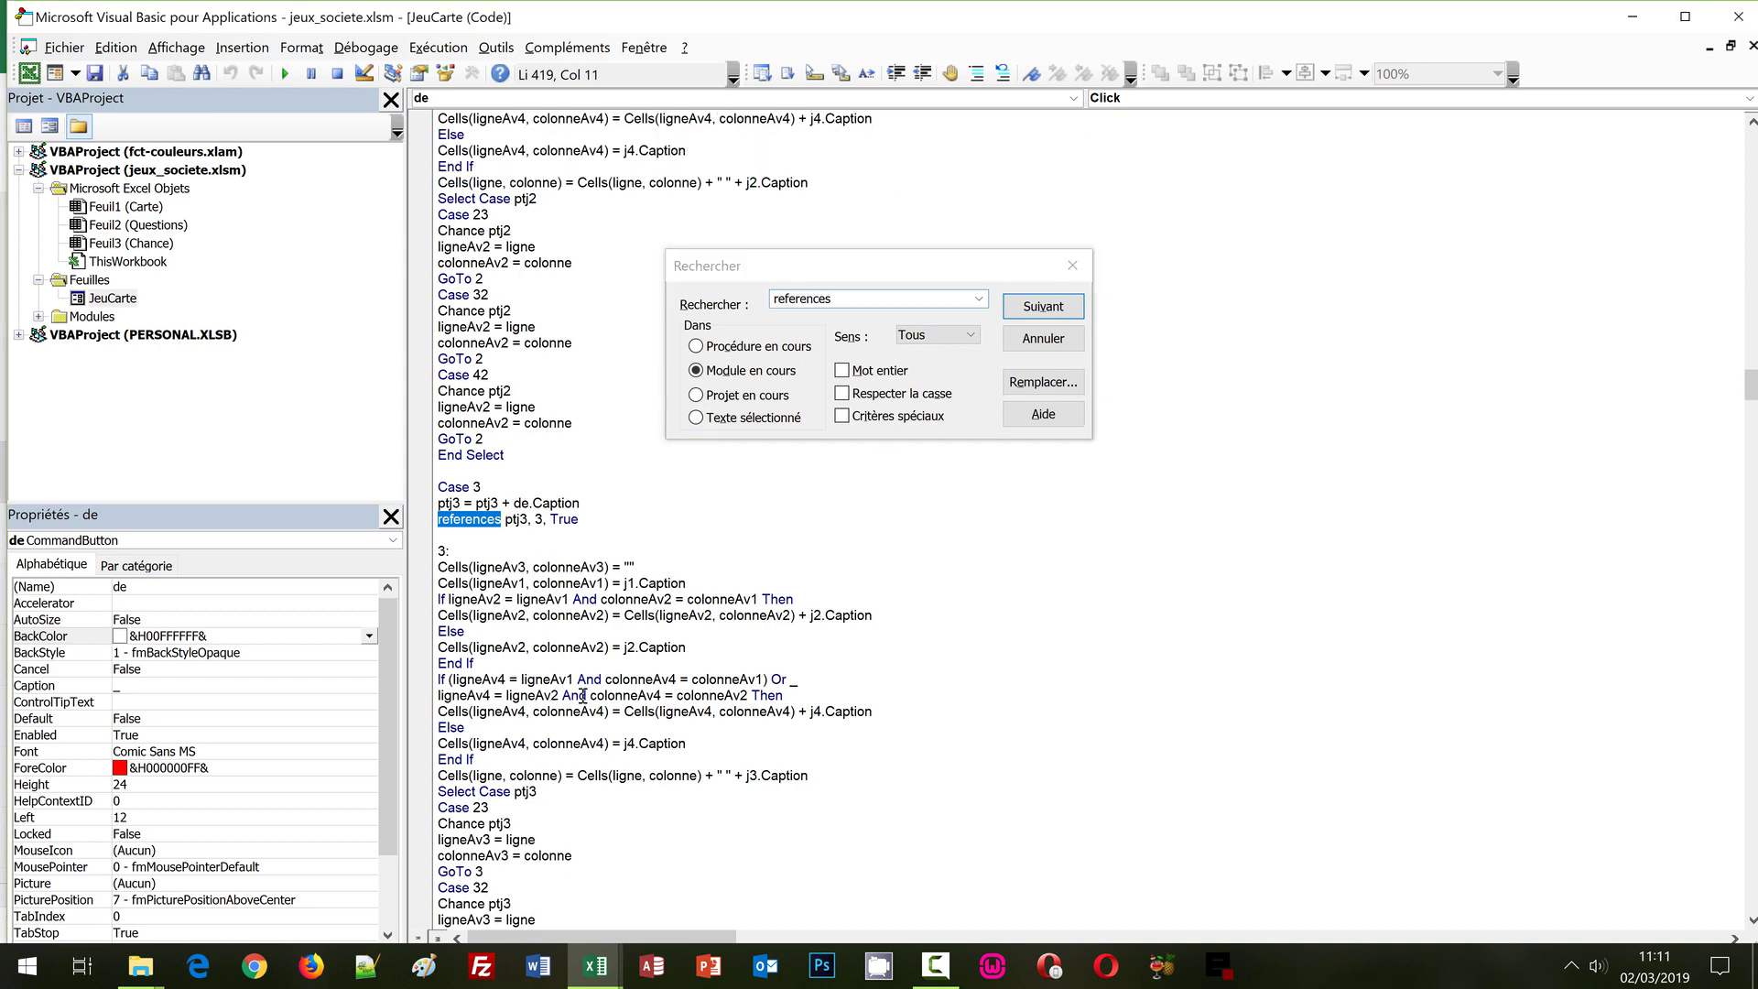
{"action": "key", "text": "Return"}
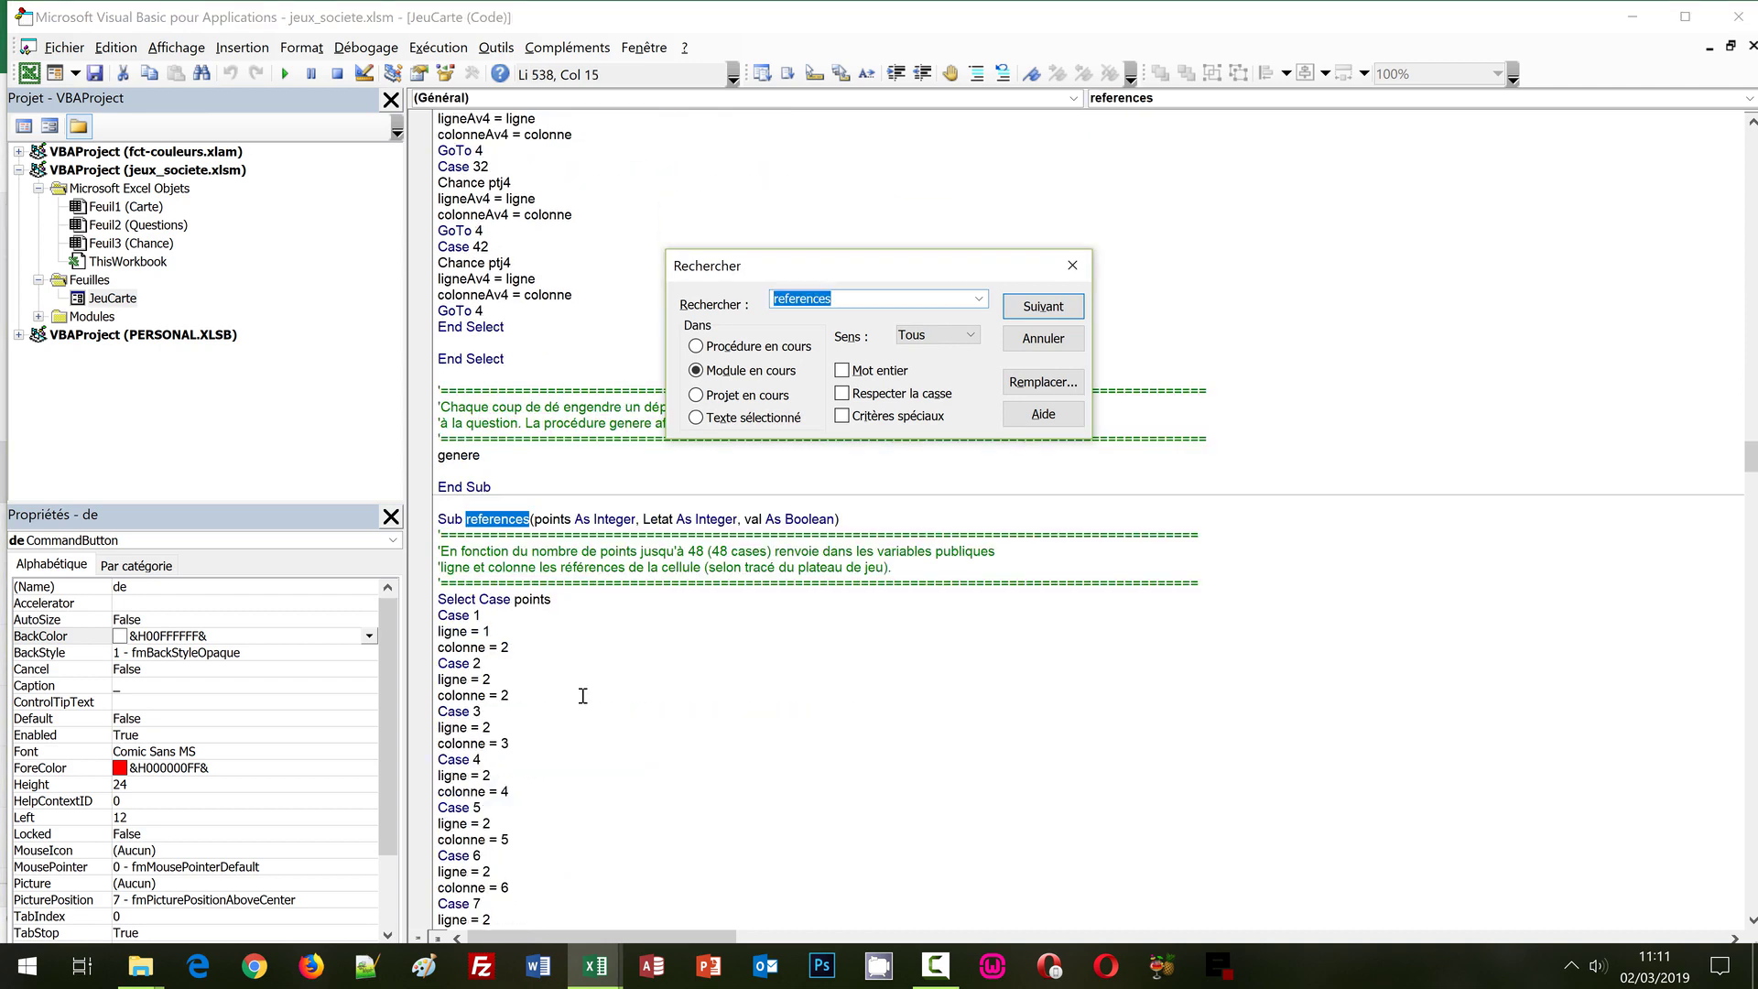
{"action": "key", "text": "Escape"}
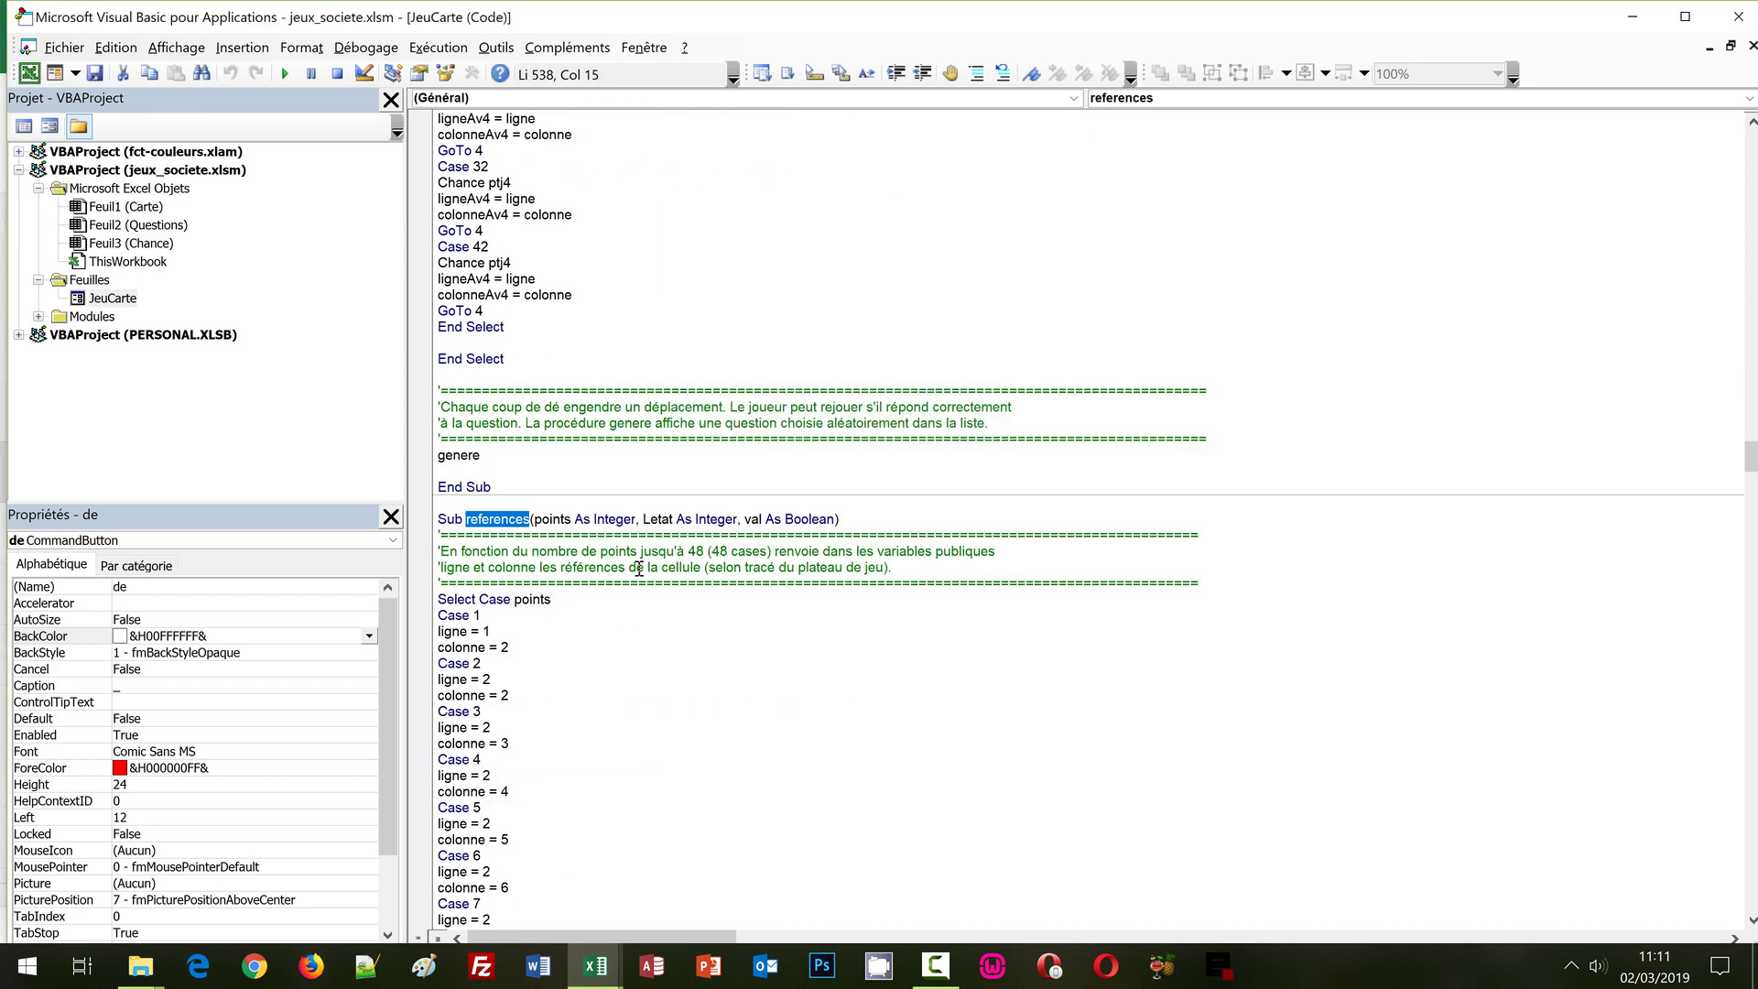
Read its Select Case on points, from Case 1's ligne assignment down to Case 8's tunnel.
{"action": "scroll", "coordinate": [607, 600], "scroll_direction": "down", "scroll_amount": 1}
{"action": "scroll", "coordinate": [578, 440], "scroll_direction": "down", "scroll_amount": 2}
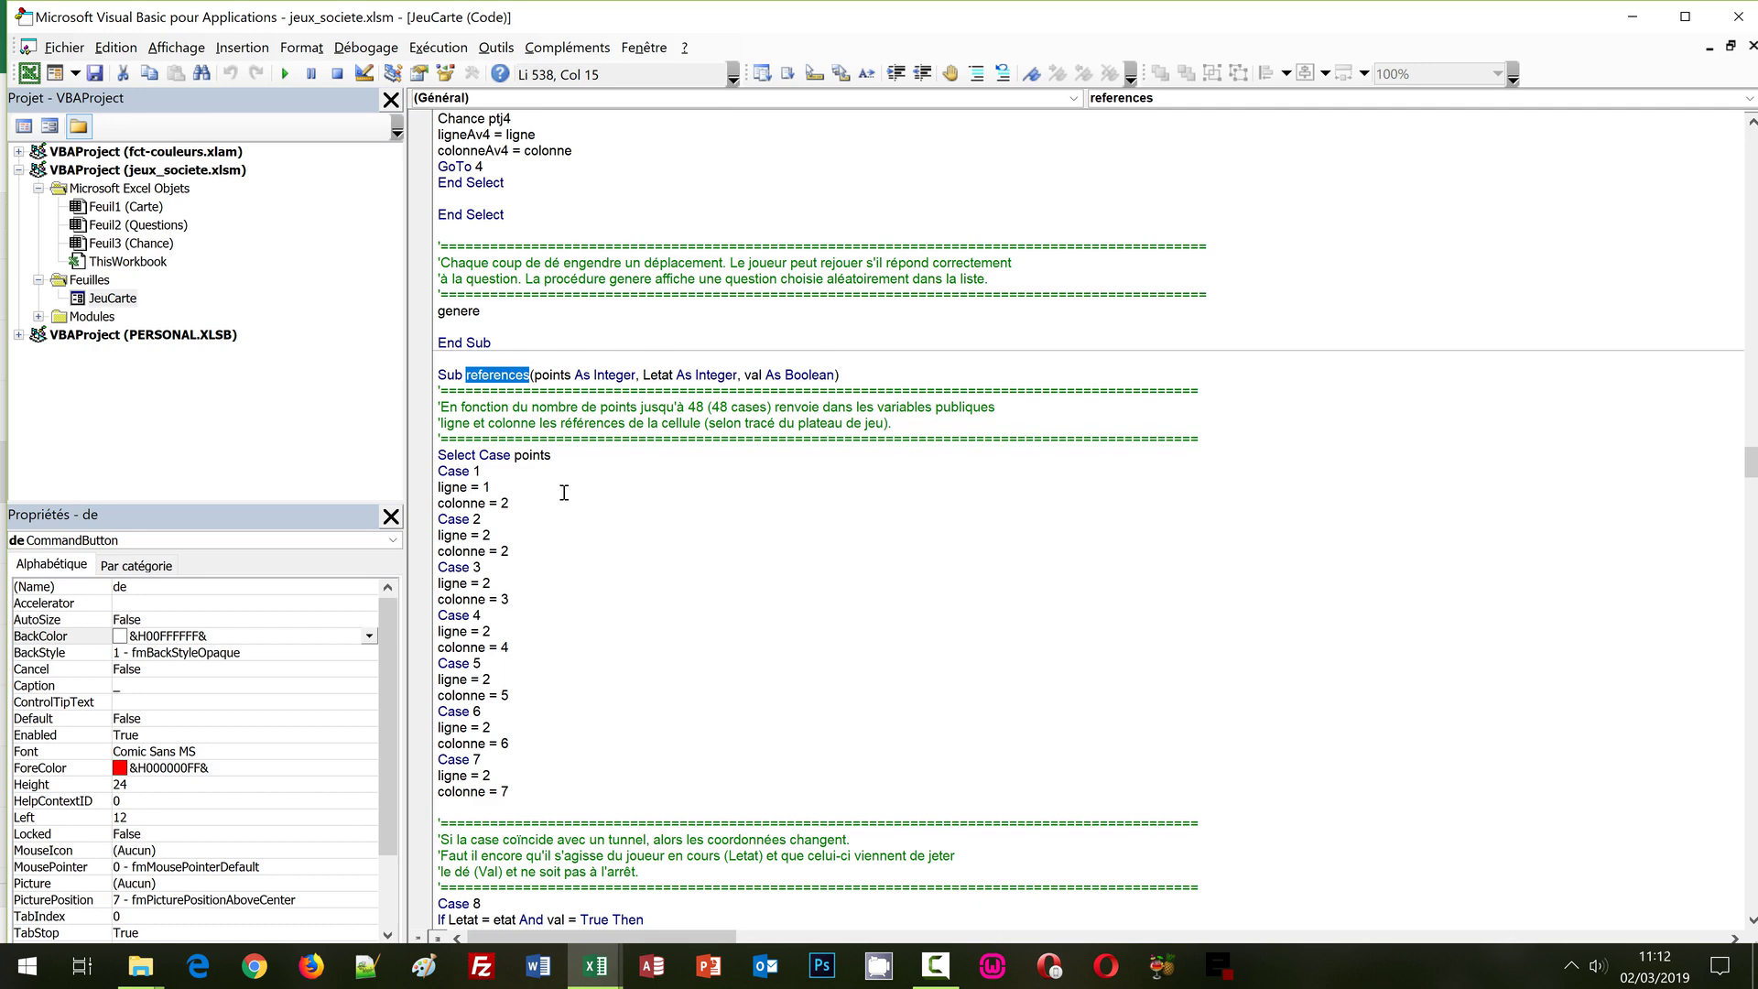
{"action": "scroll", "coordinate": [704, 564], "scroll_direction": "down", "scroll_amount": 2}
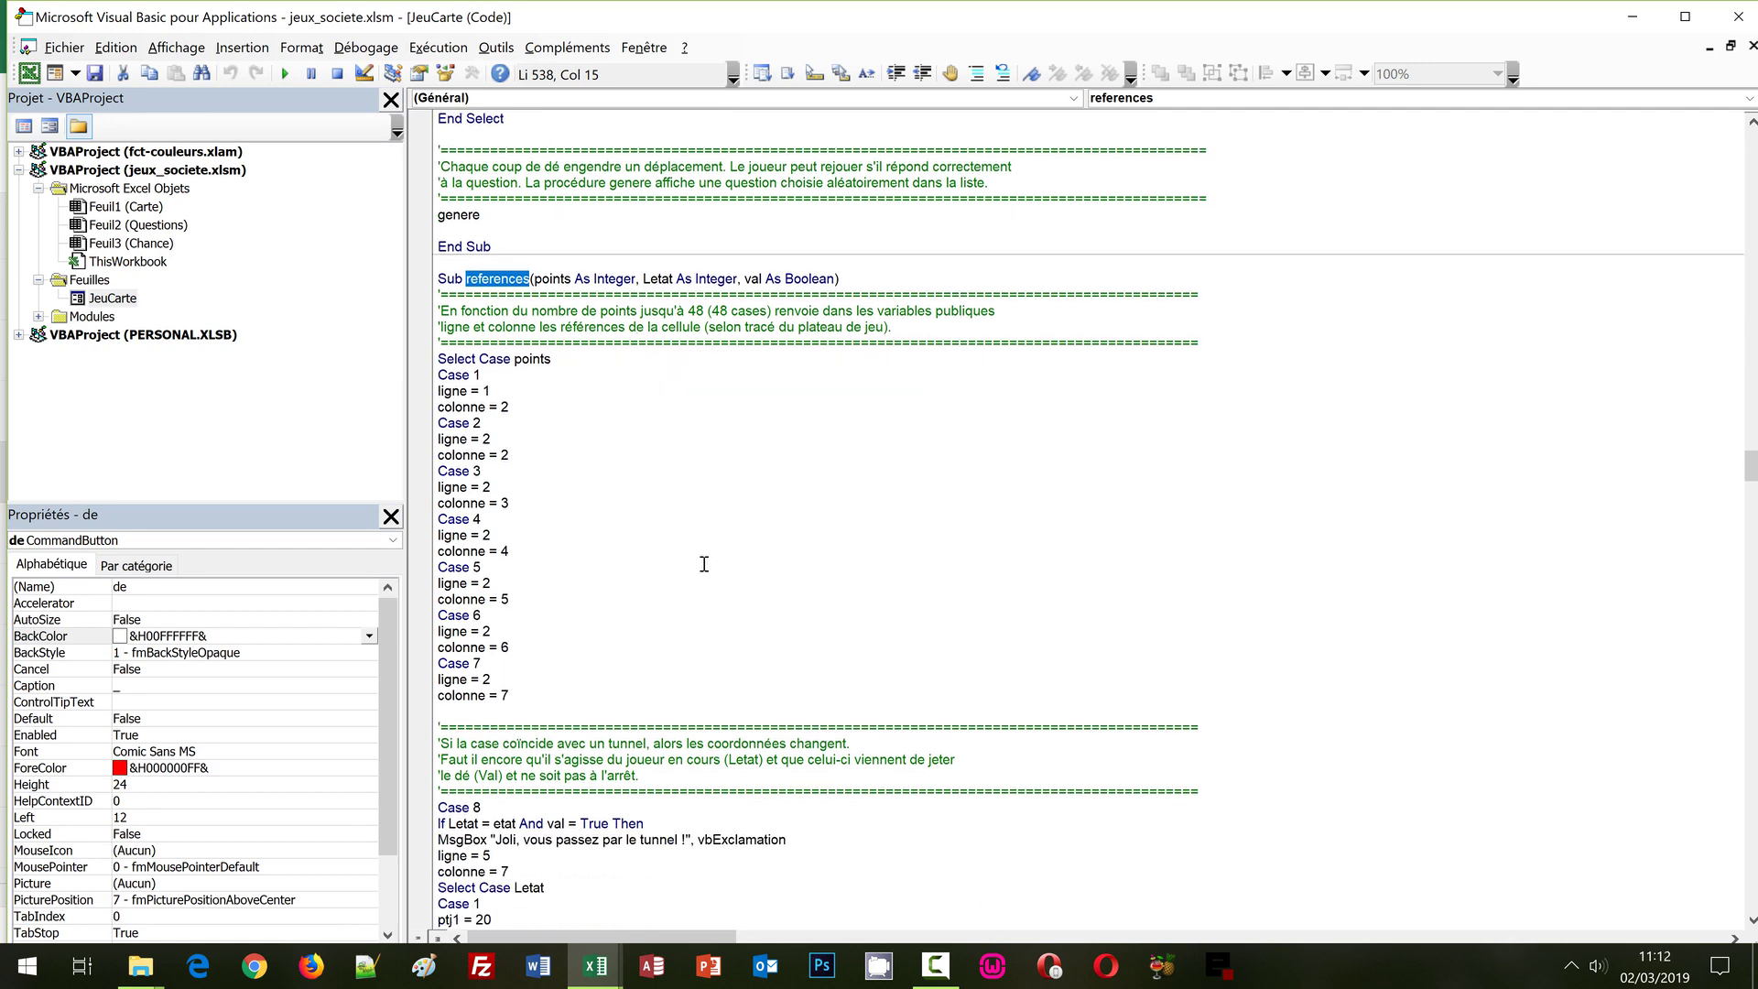
{"action": "double_click", "coordinate": [488, 361]}
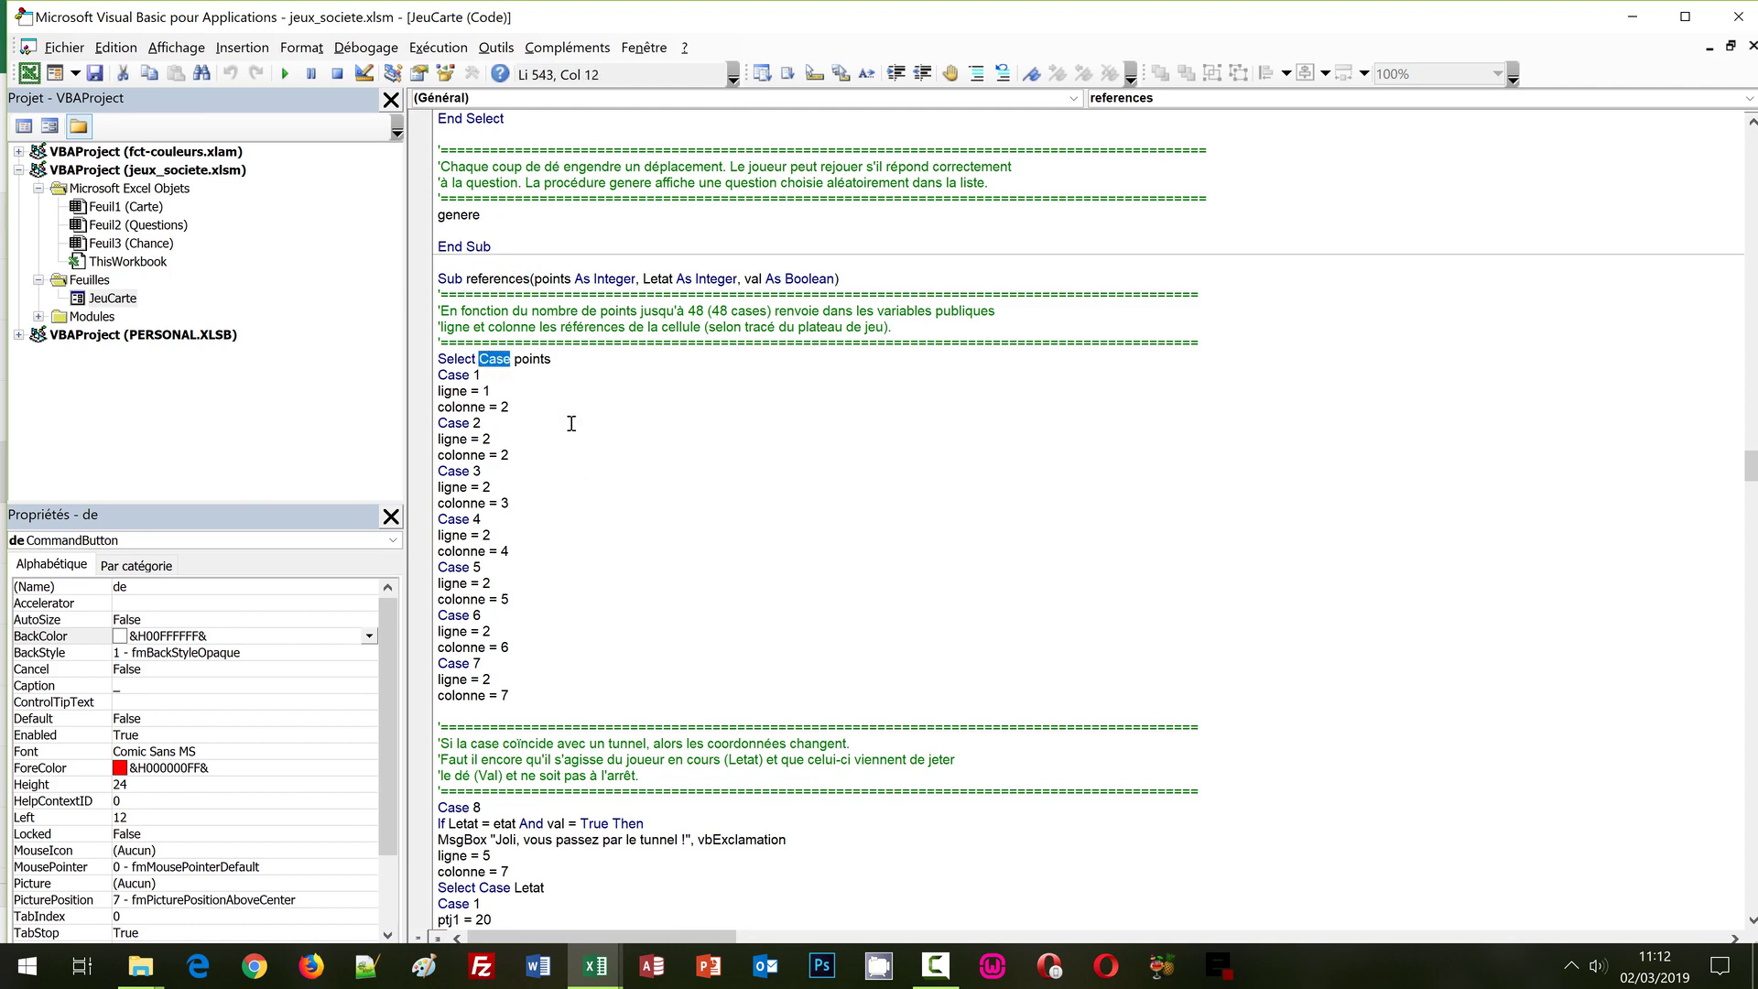
{"action": "double_click", "coordinate": [452, 391]}
{"action": "scroll", "coordinate": [644, 577], "scroll_direction": "down", "scroll_amount": 4}
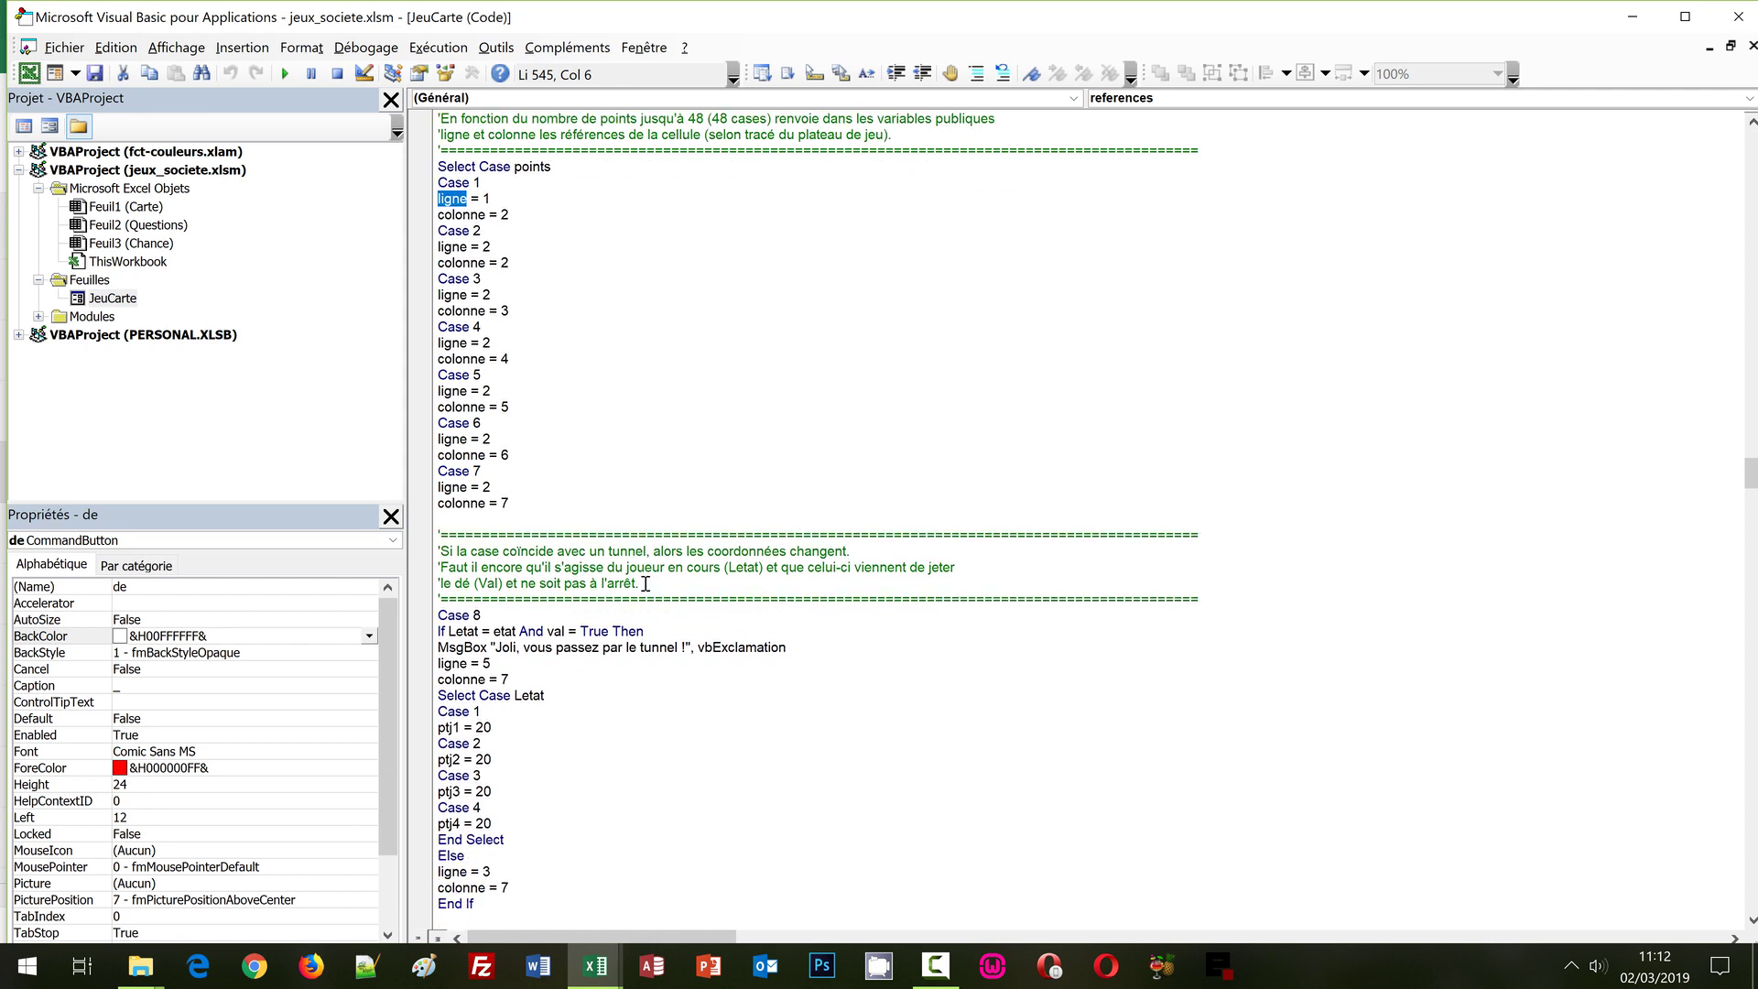
{"action": "scroll", "coordinate": [645, 583], "scroll_direction": "down", "scroll_amount": 3}
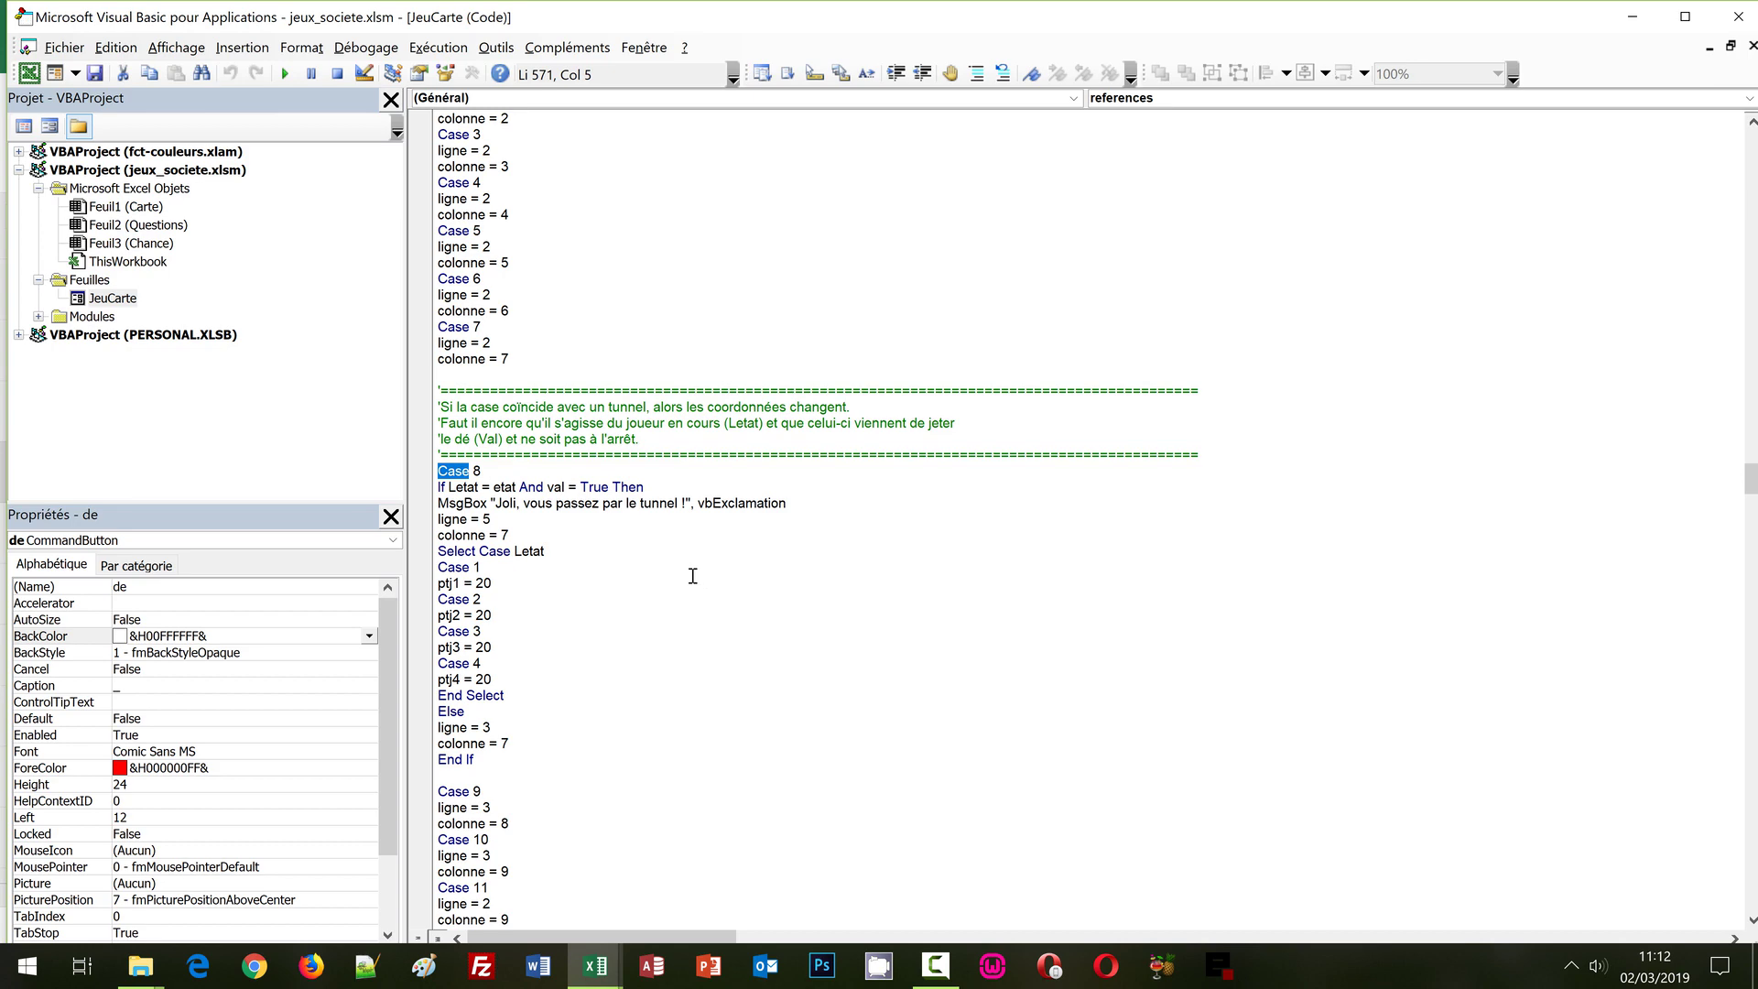
Search from the module top for 'chance' to reach the Chance ptj1 call.
{"action": "key", "text": "ctrl+Home"}
{"action": "key", "text": "ctrl+f"}
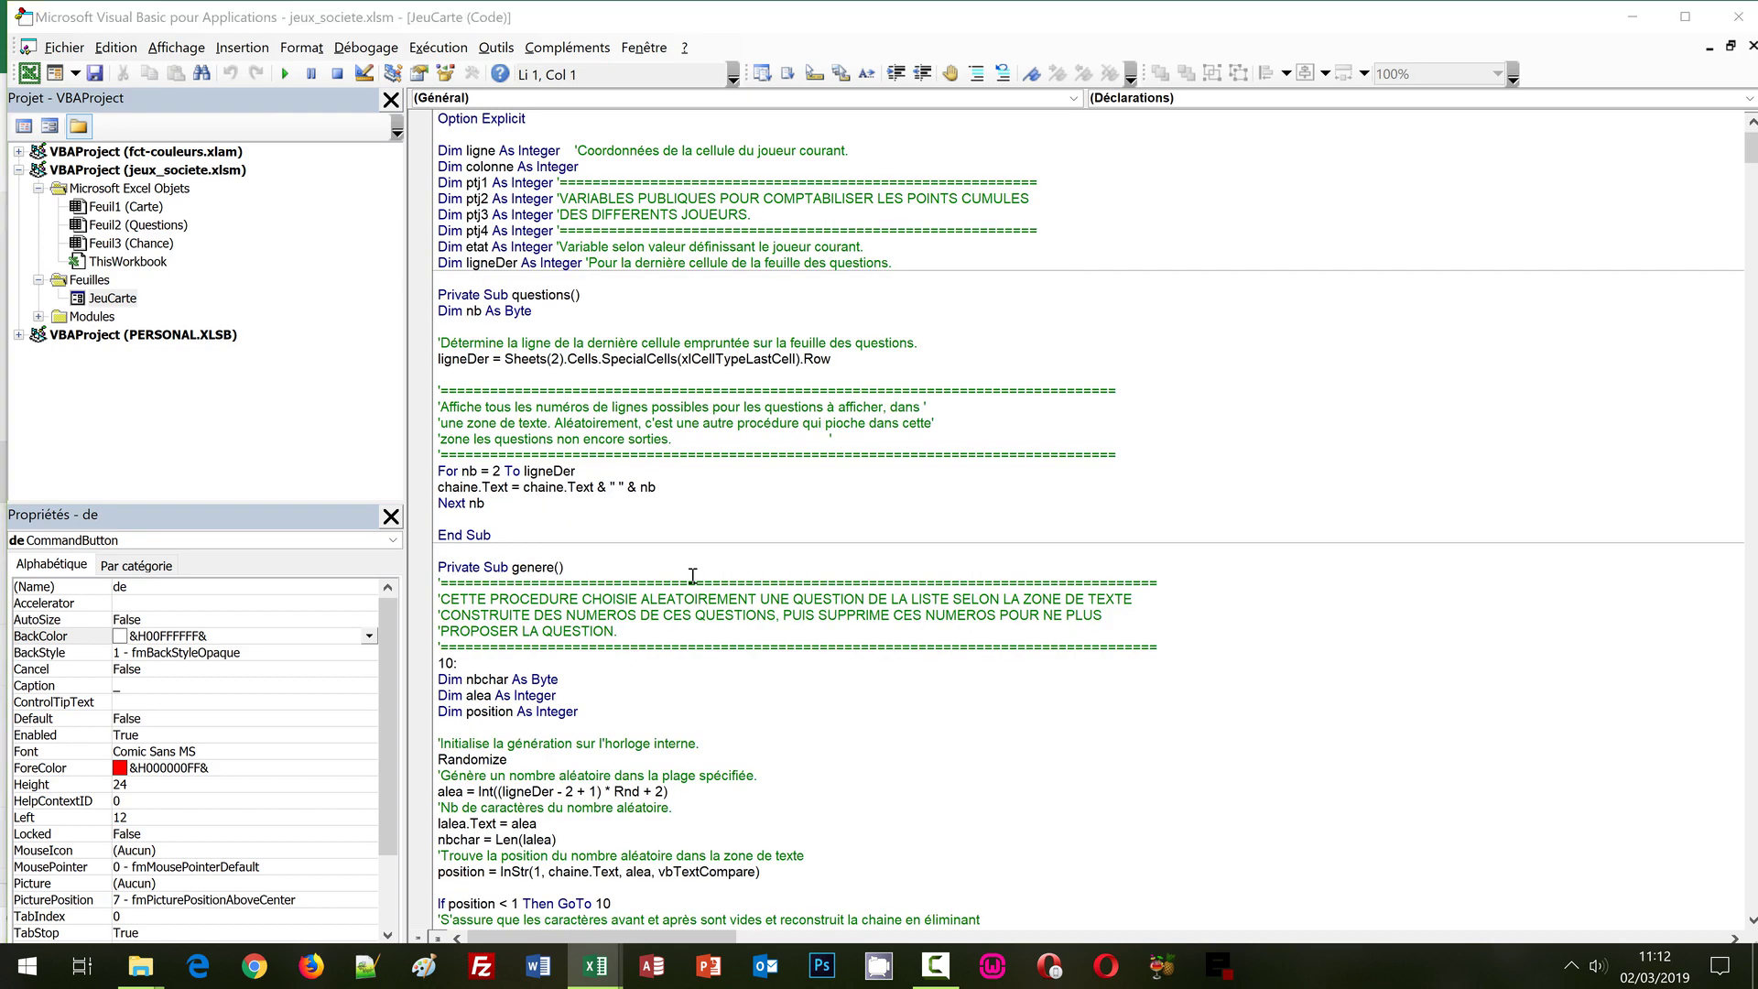
{"action": "type", "text": "chance"}
{"action": "key", "text": "Return"}
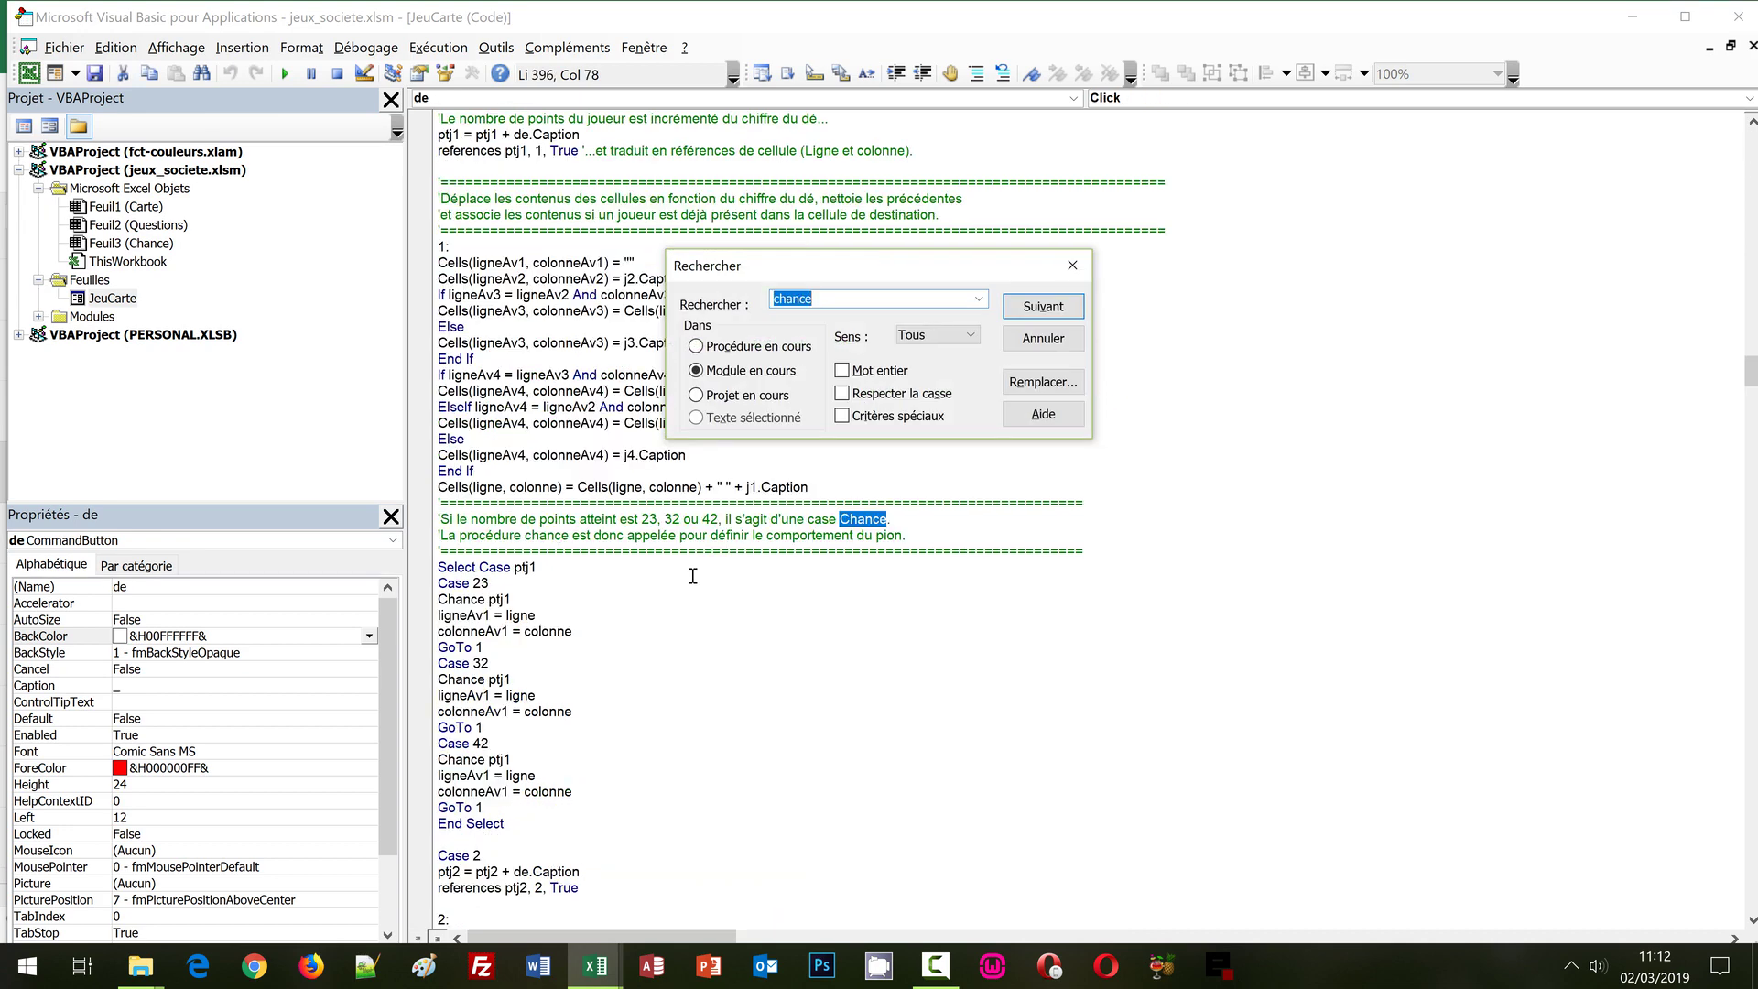
{"action": "key", "text": "Return"}
{"action": "key", "text": "Return"}
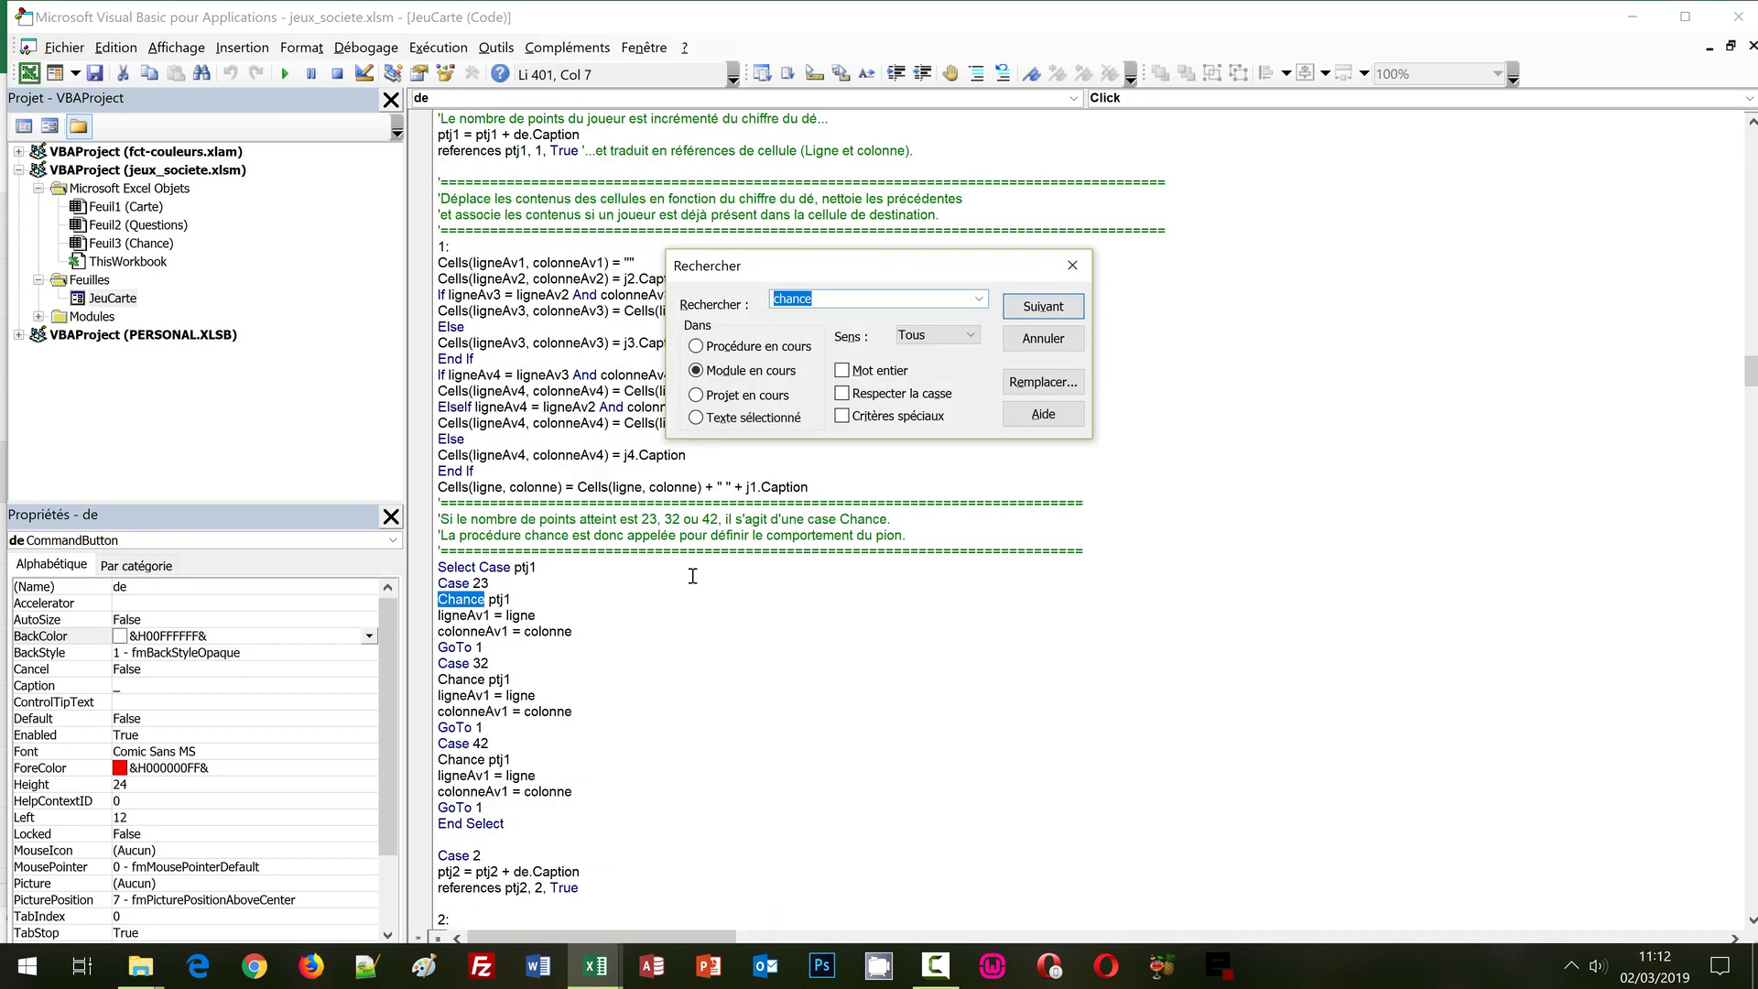
{"action": "key", "text": "Escape"}
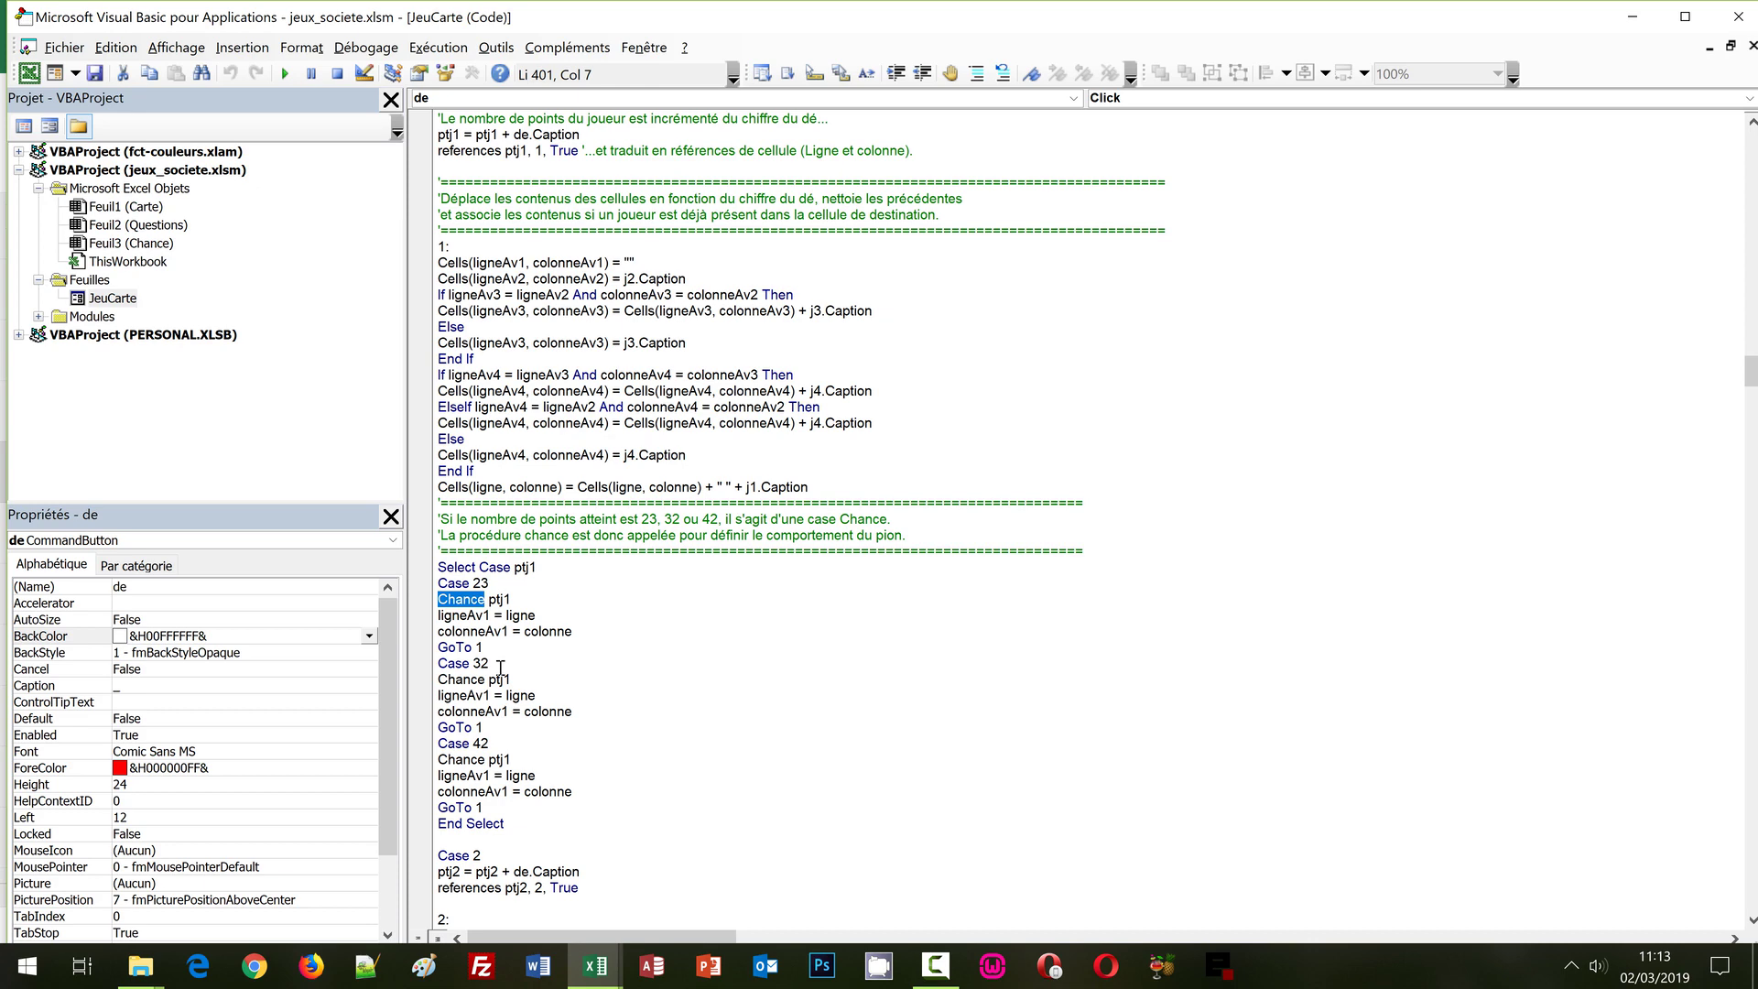
Step through further 'chance' matches, past the ptj4 calls, to the Sub Chance definition.
{"action": "key", "text": "ctrl+f"}
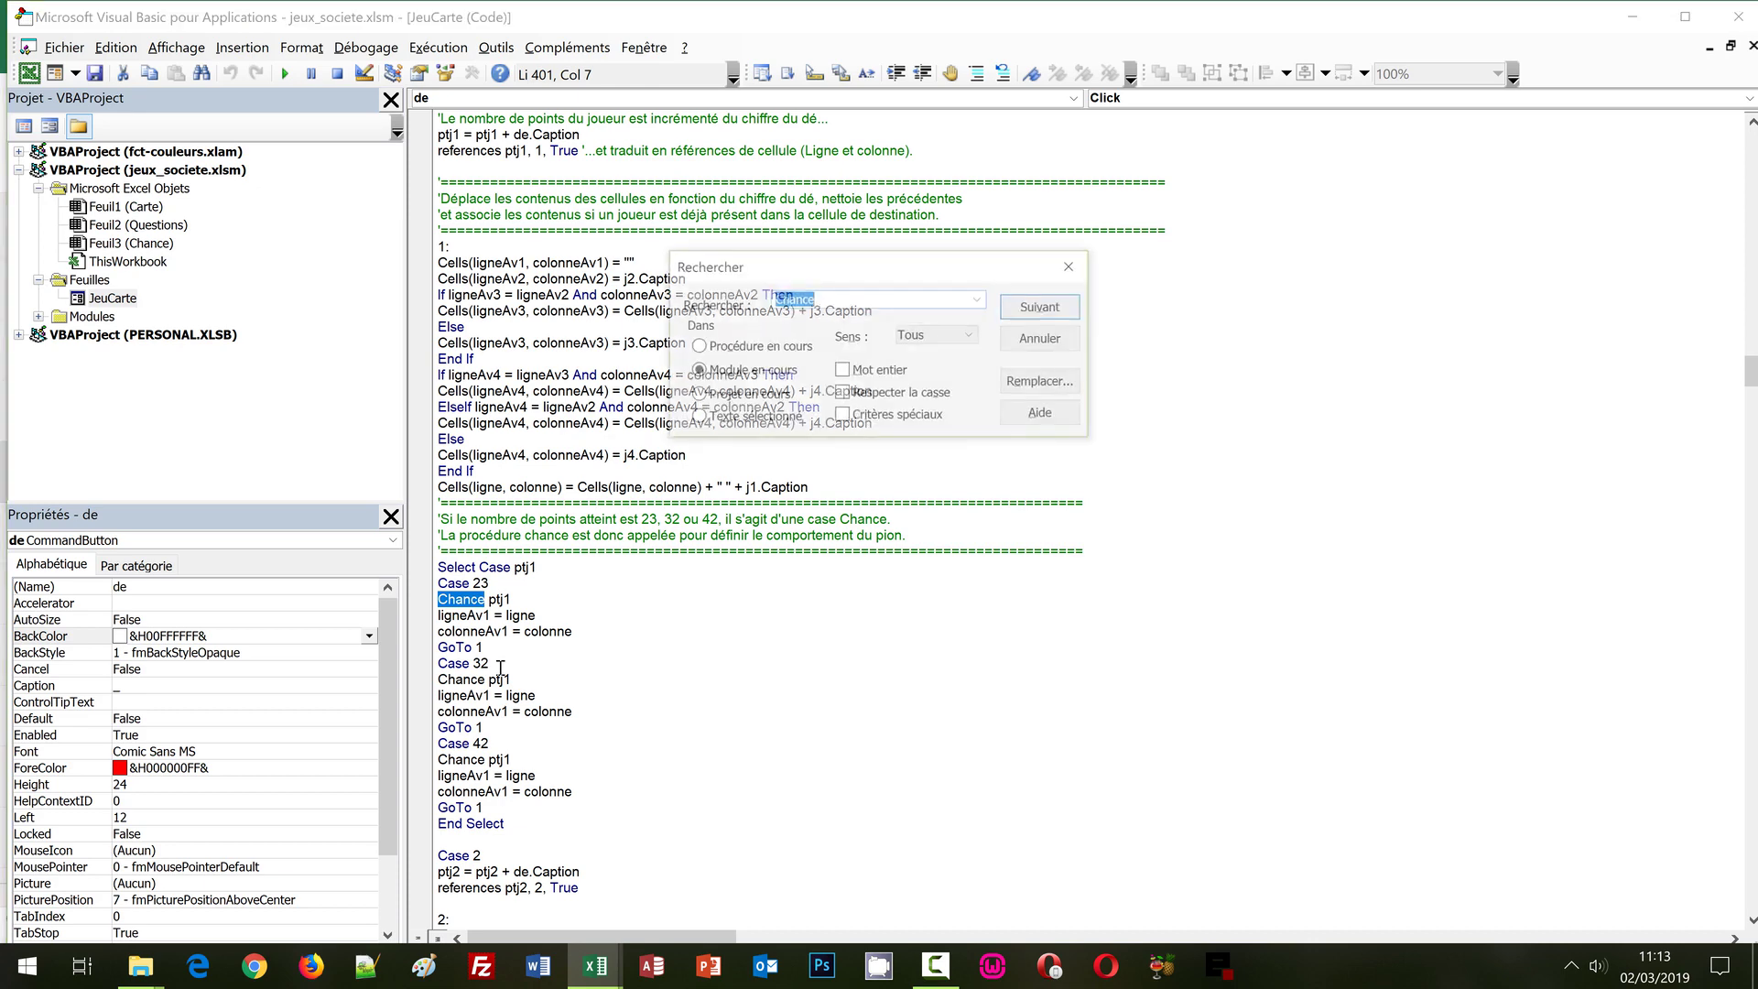
{"action": "type", "text": "chance"}
{"action": "key", "text": "Return"}
{"action": "key", "text": "Return"}
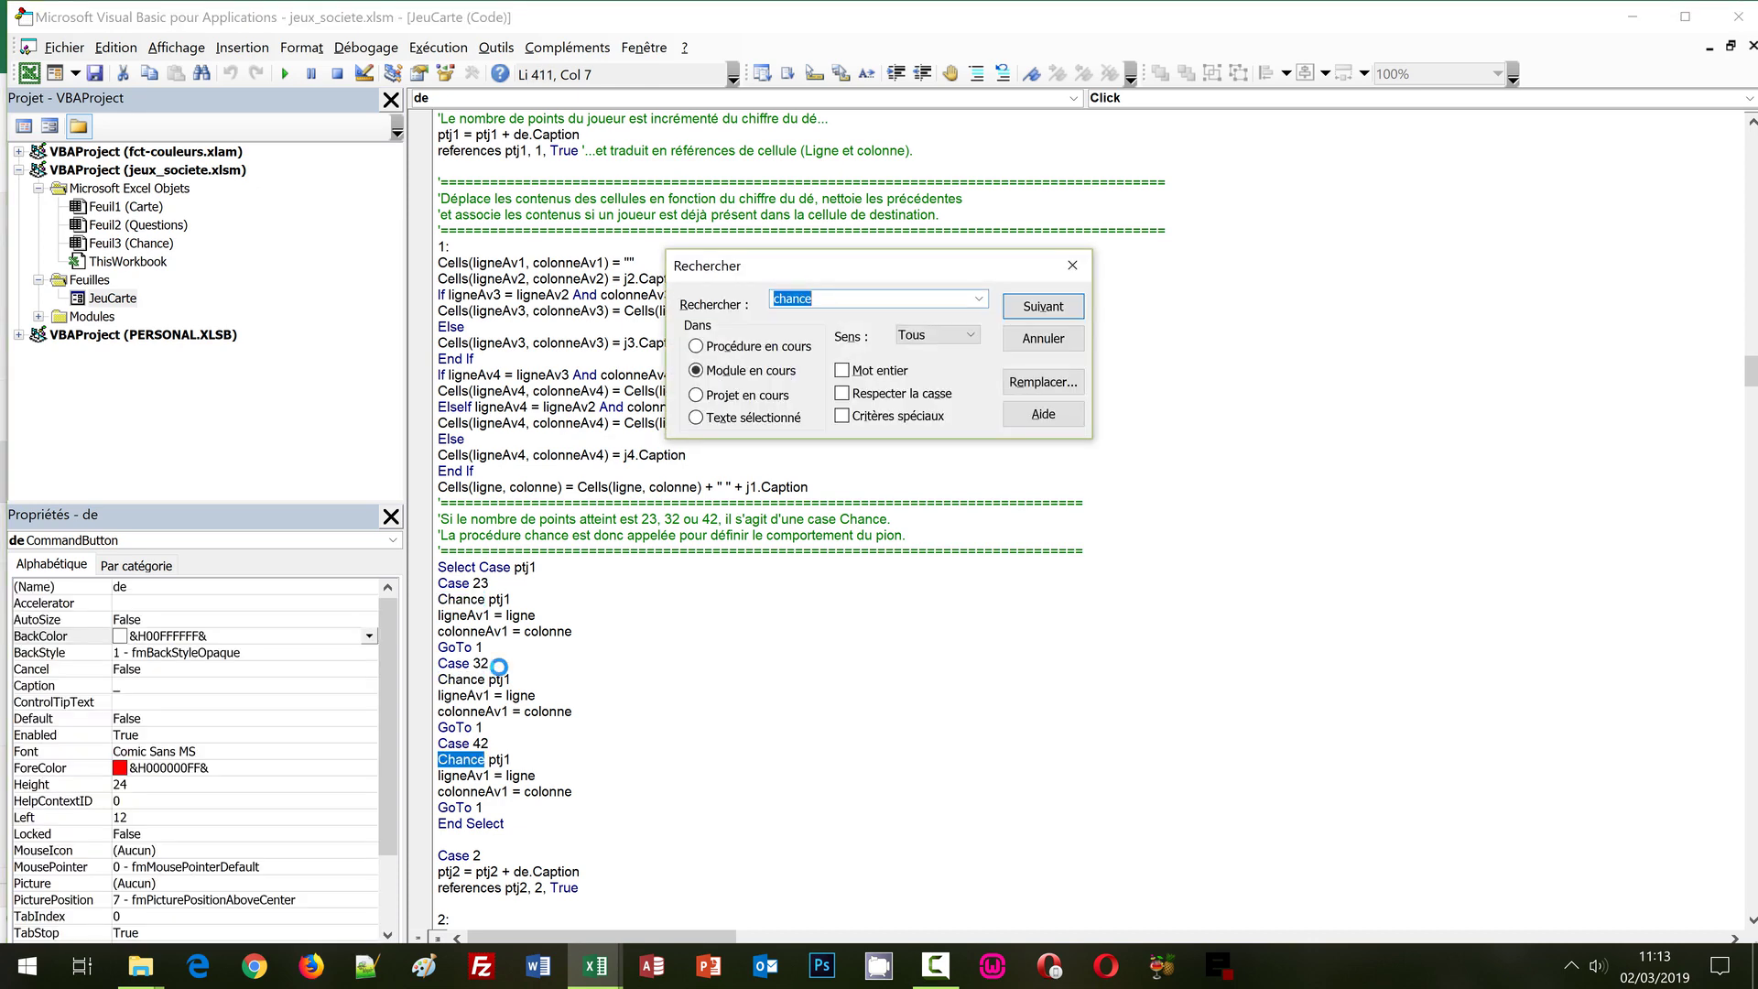
{"action": "key", "text": "Return"}
{"action": "key", "text": "Return"}
{"action": "key", "text": "Return"}
{"action": "key", "text": "Return"}
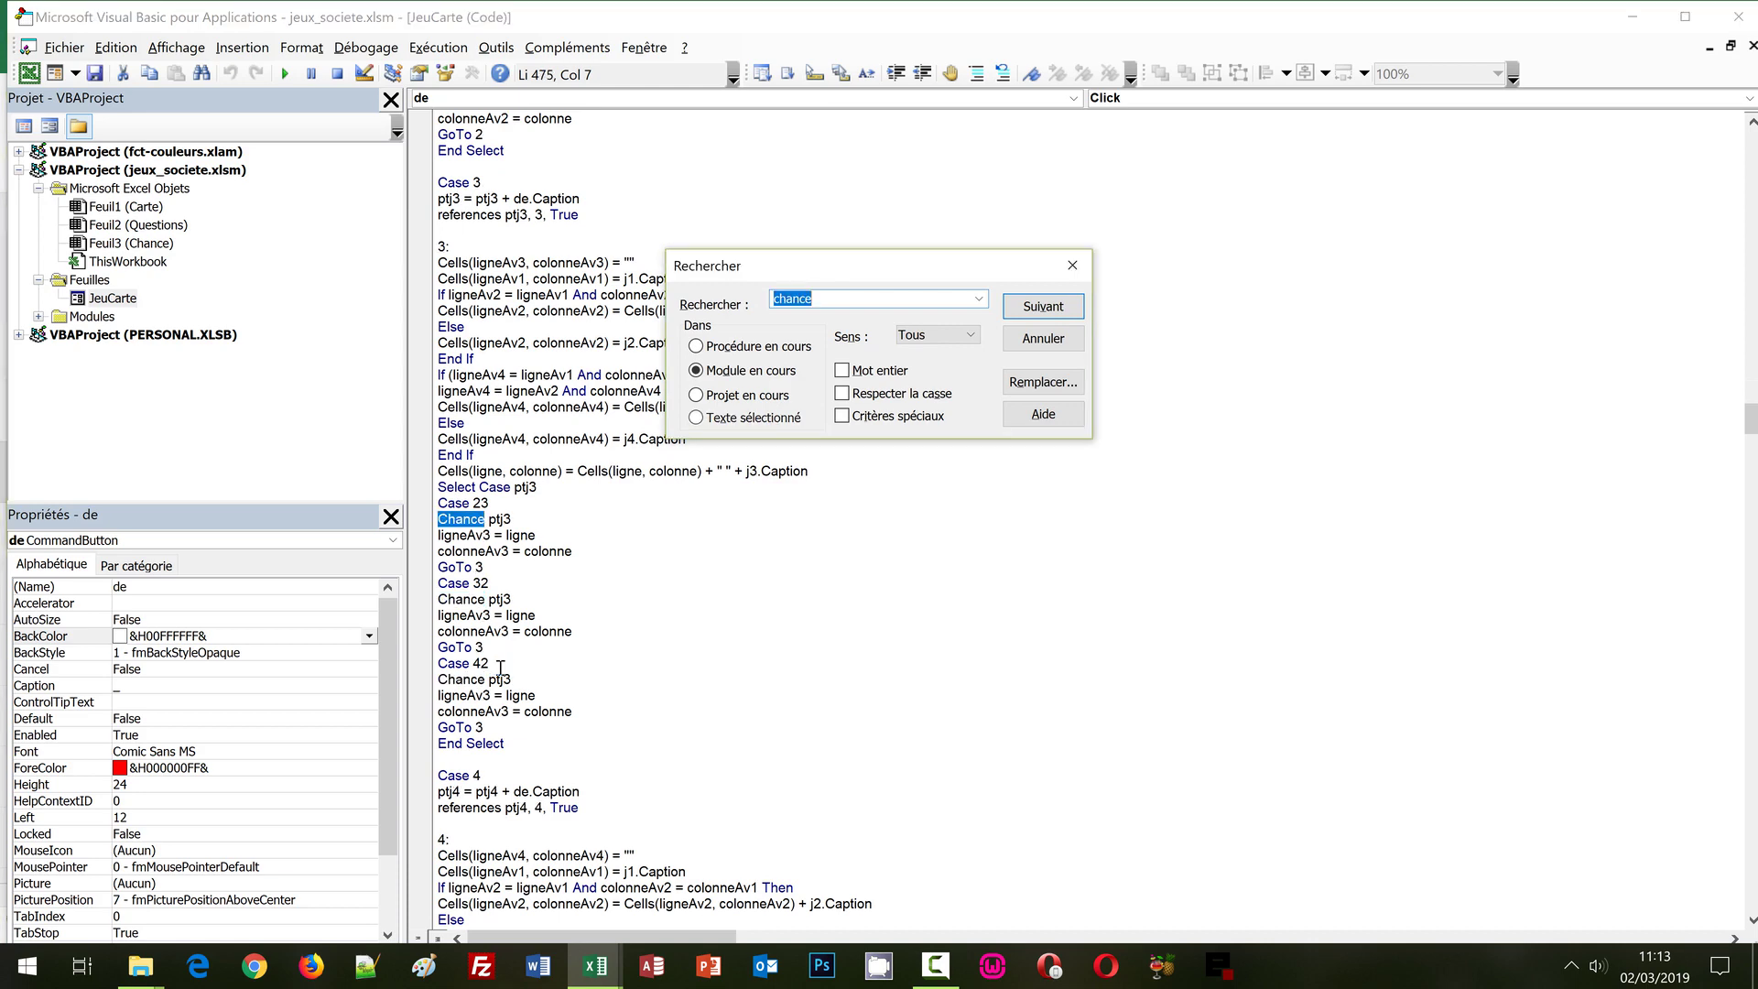
{"action": "key", "text": "Return"}
{"action": "key", "text": "Return"}
{"action": "key", "text": "Return"}
{"action": "key", "text": "Return"}
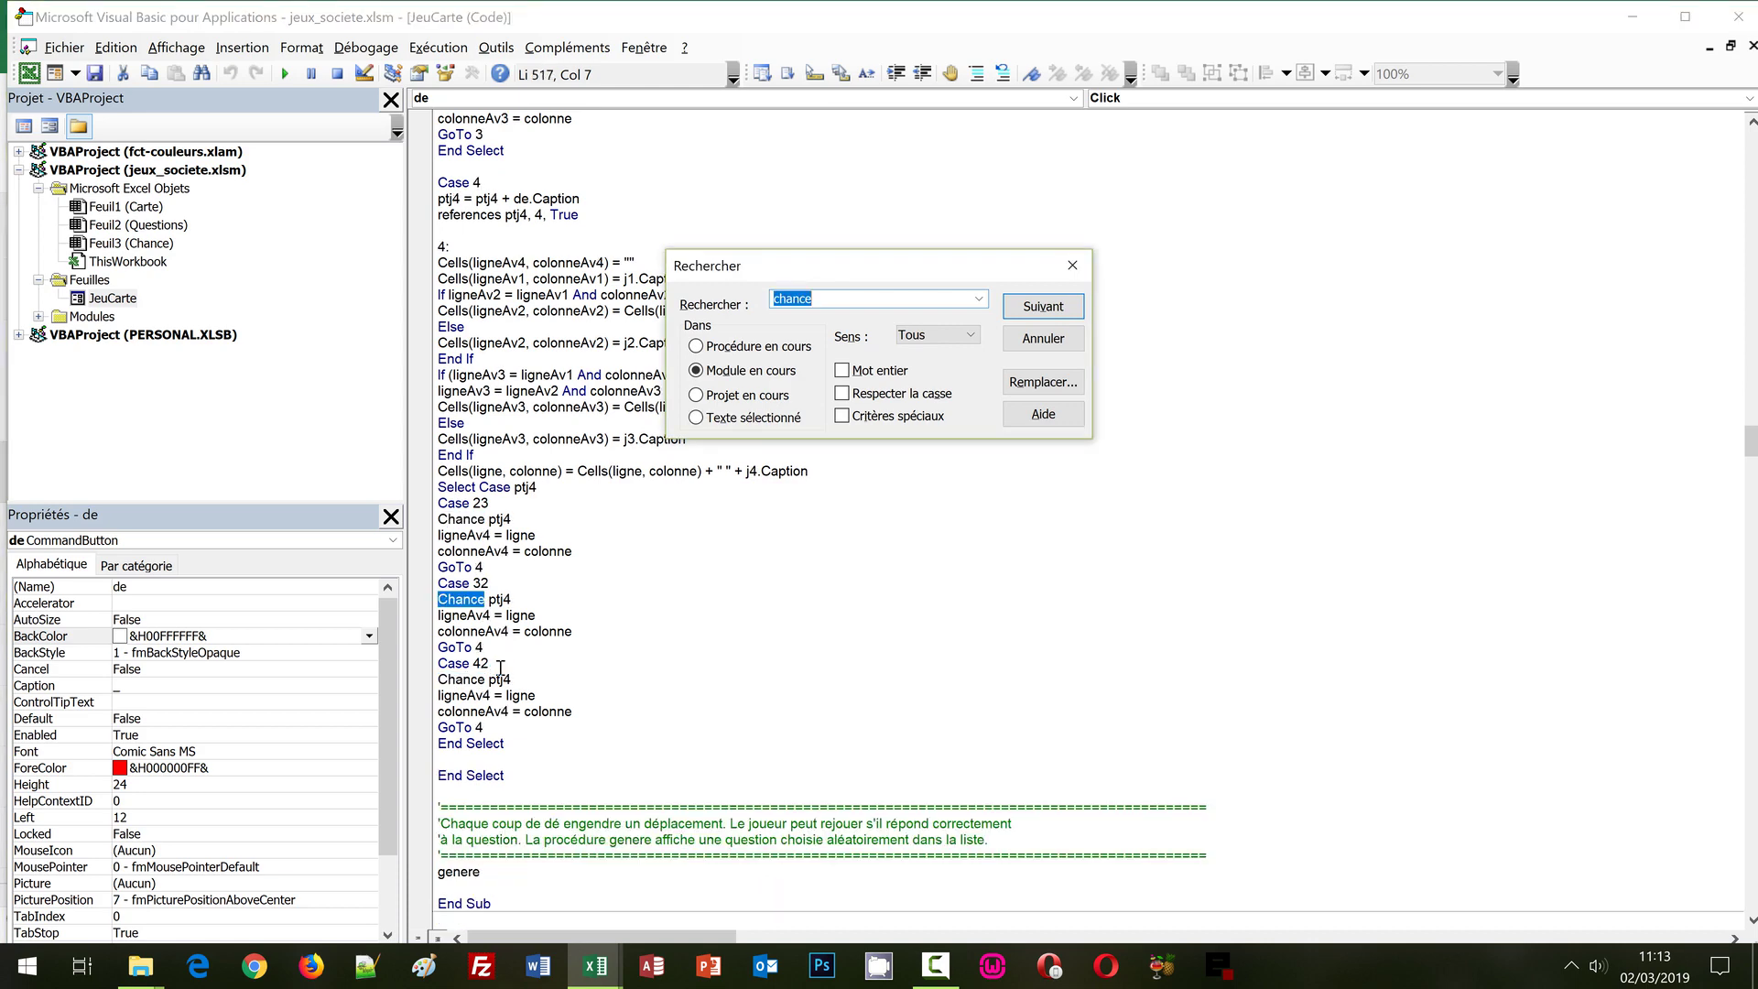
{"action": "key", "text": "Return"}
{"action": "key", "text": "Return"}
{"action": "key", "text": "Return"}
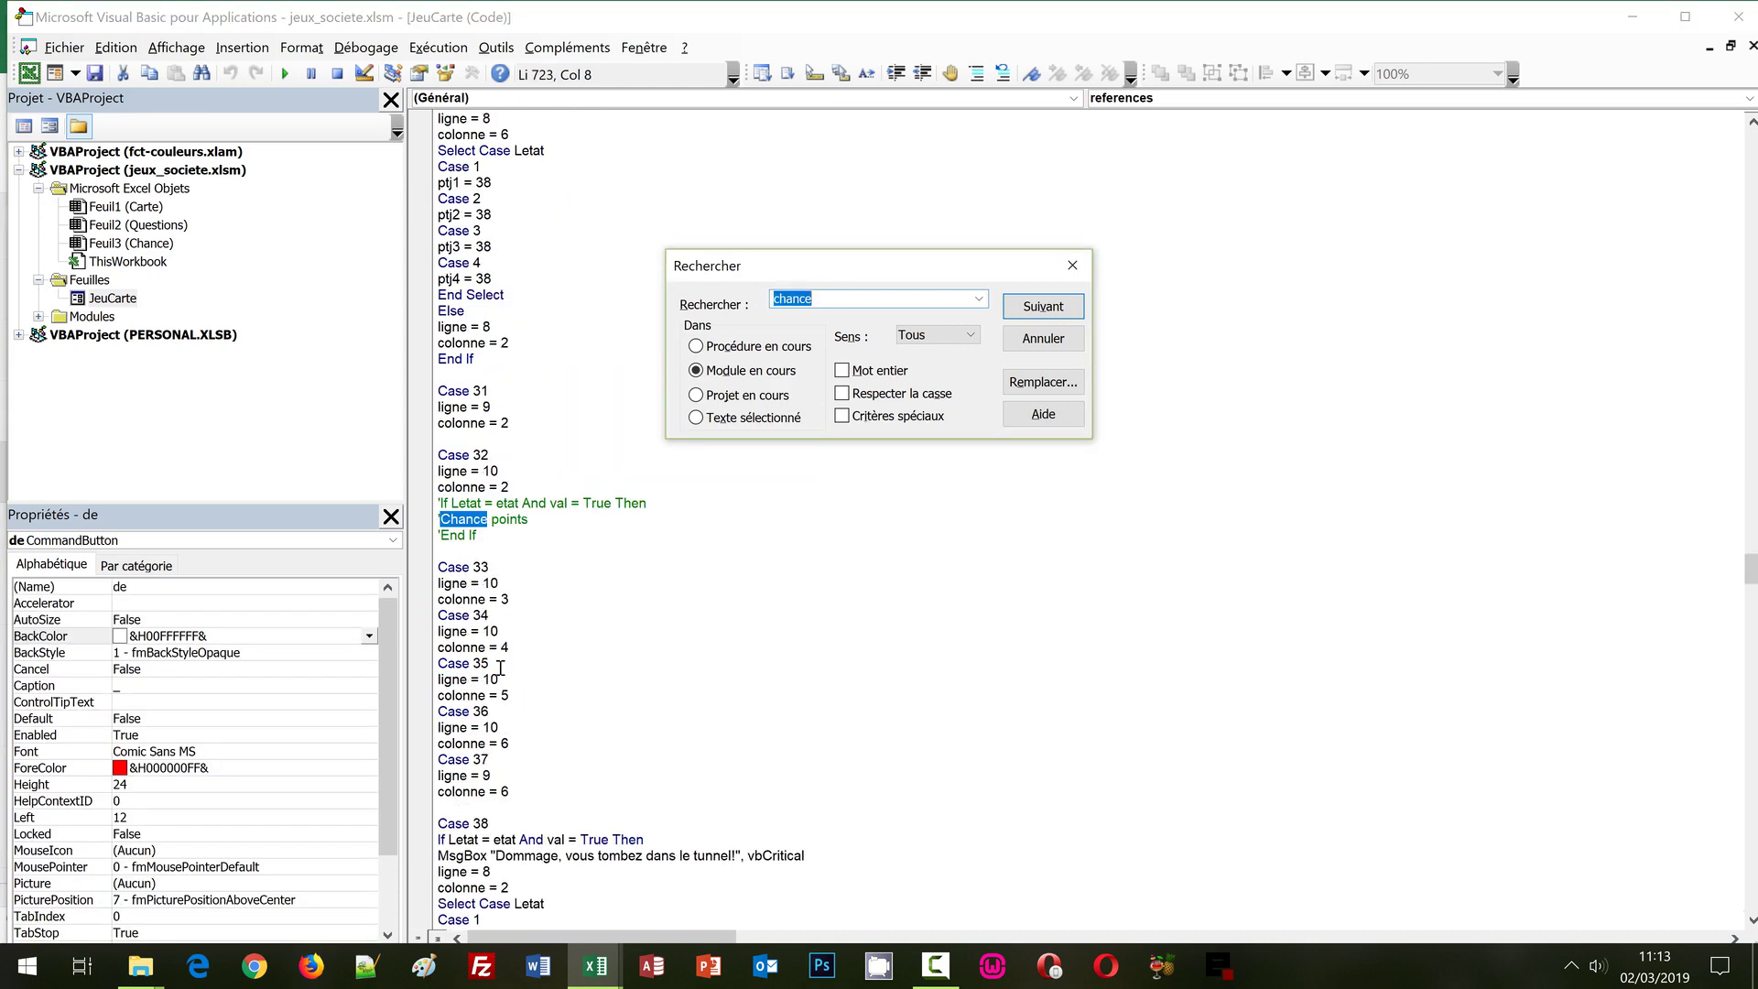
{"action": "key", "text": "Return"}
{"action": "key", "text": "Return"}
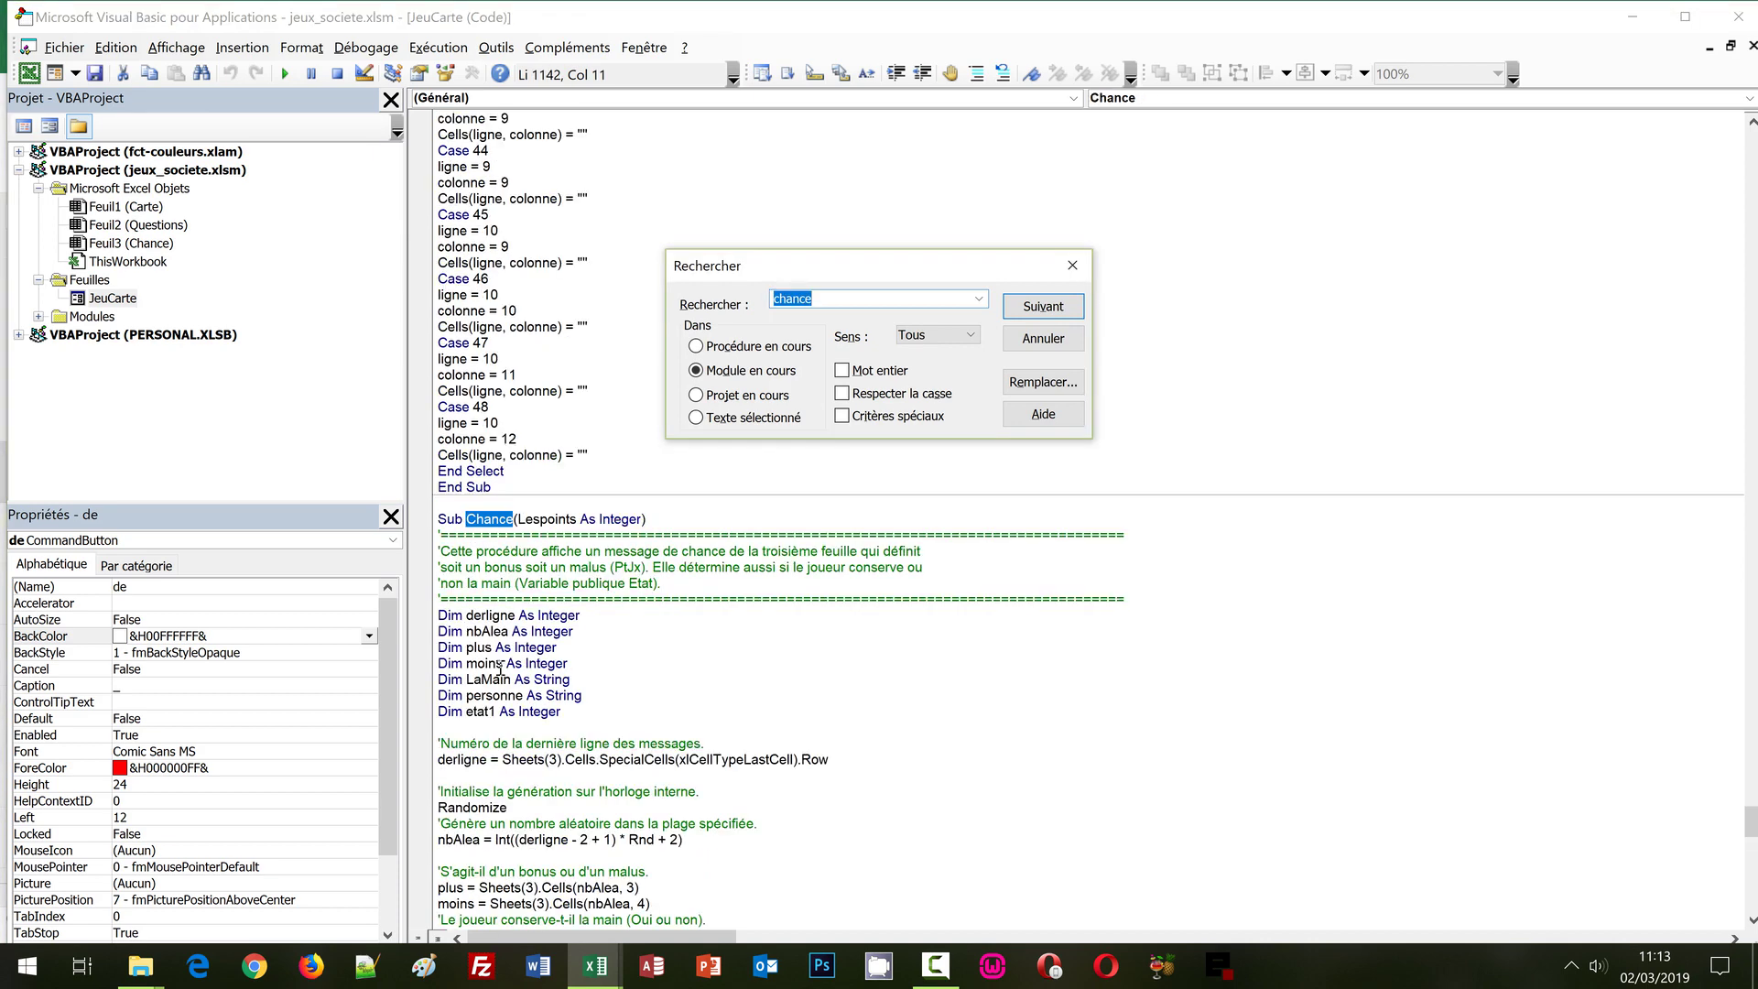
{"action": "key", "text": "Escape"}
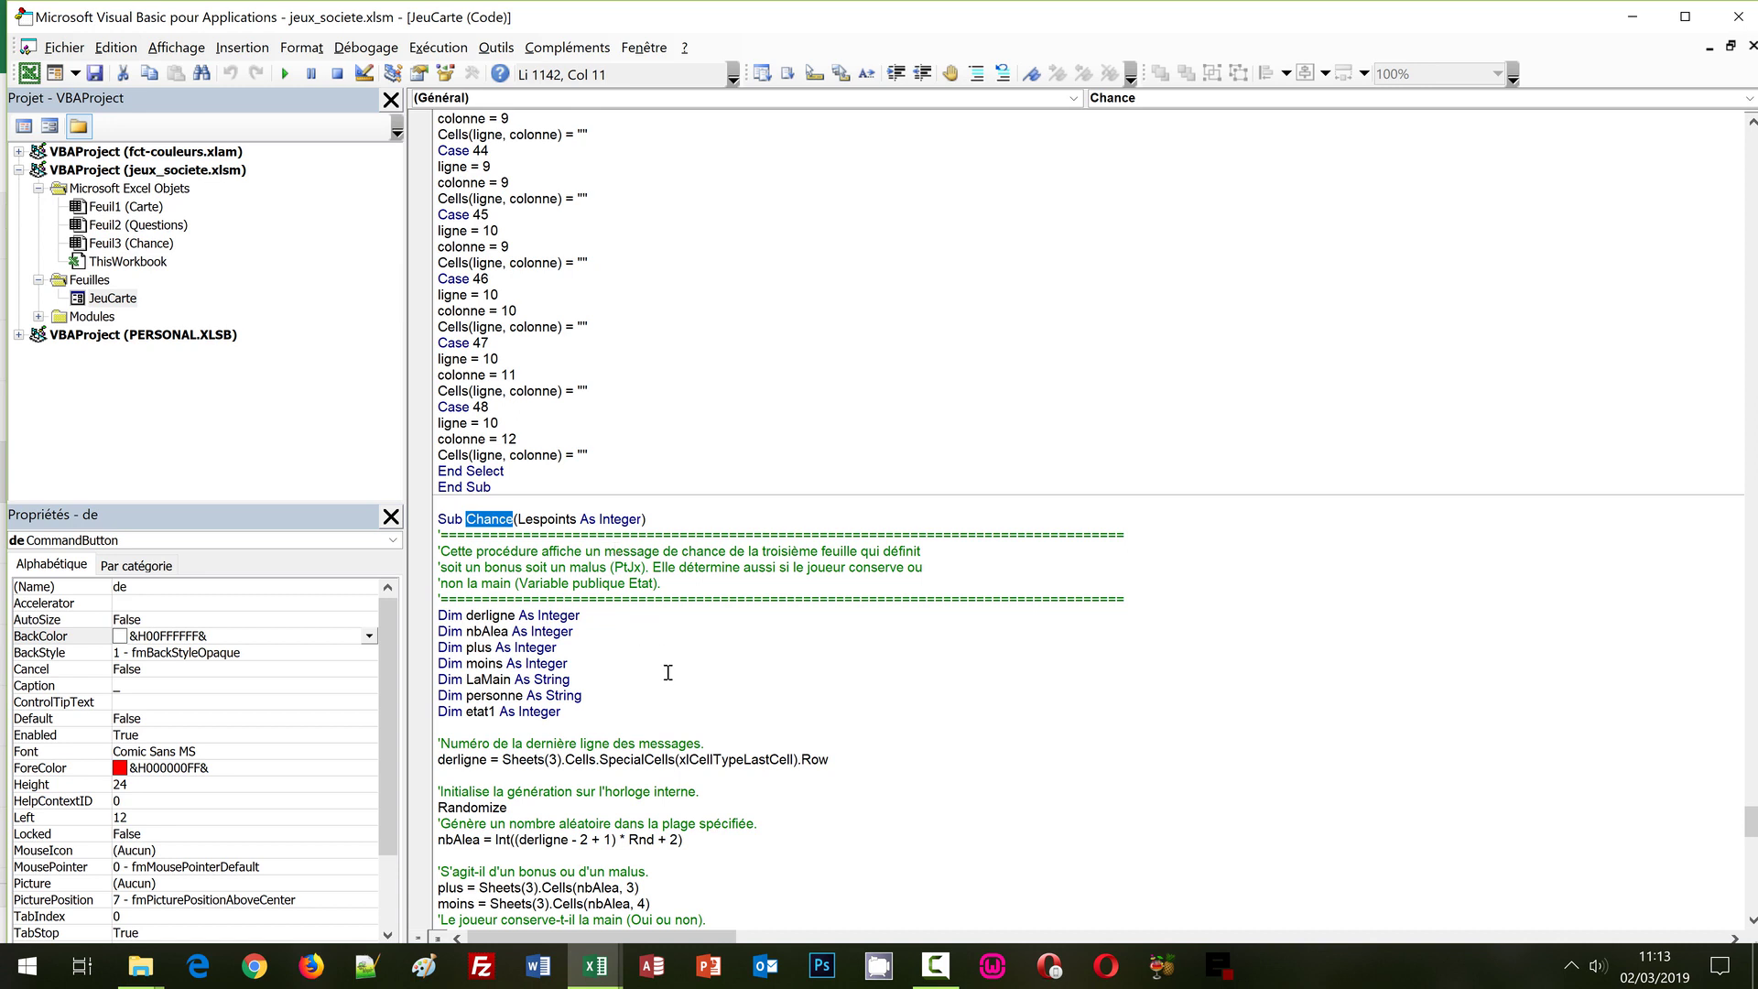
Highlight nbAlea in Chance and read its bonus/malus logic down to End Sub.
{"action": "scroll", "coordinate": [667, 672], "scroll_direction": "down", "scroll_amount": 2}
{"action": "left_click", "coordinate": [459, 743]}
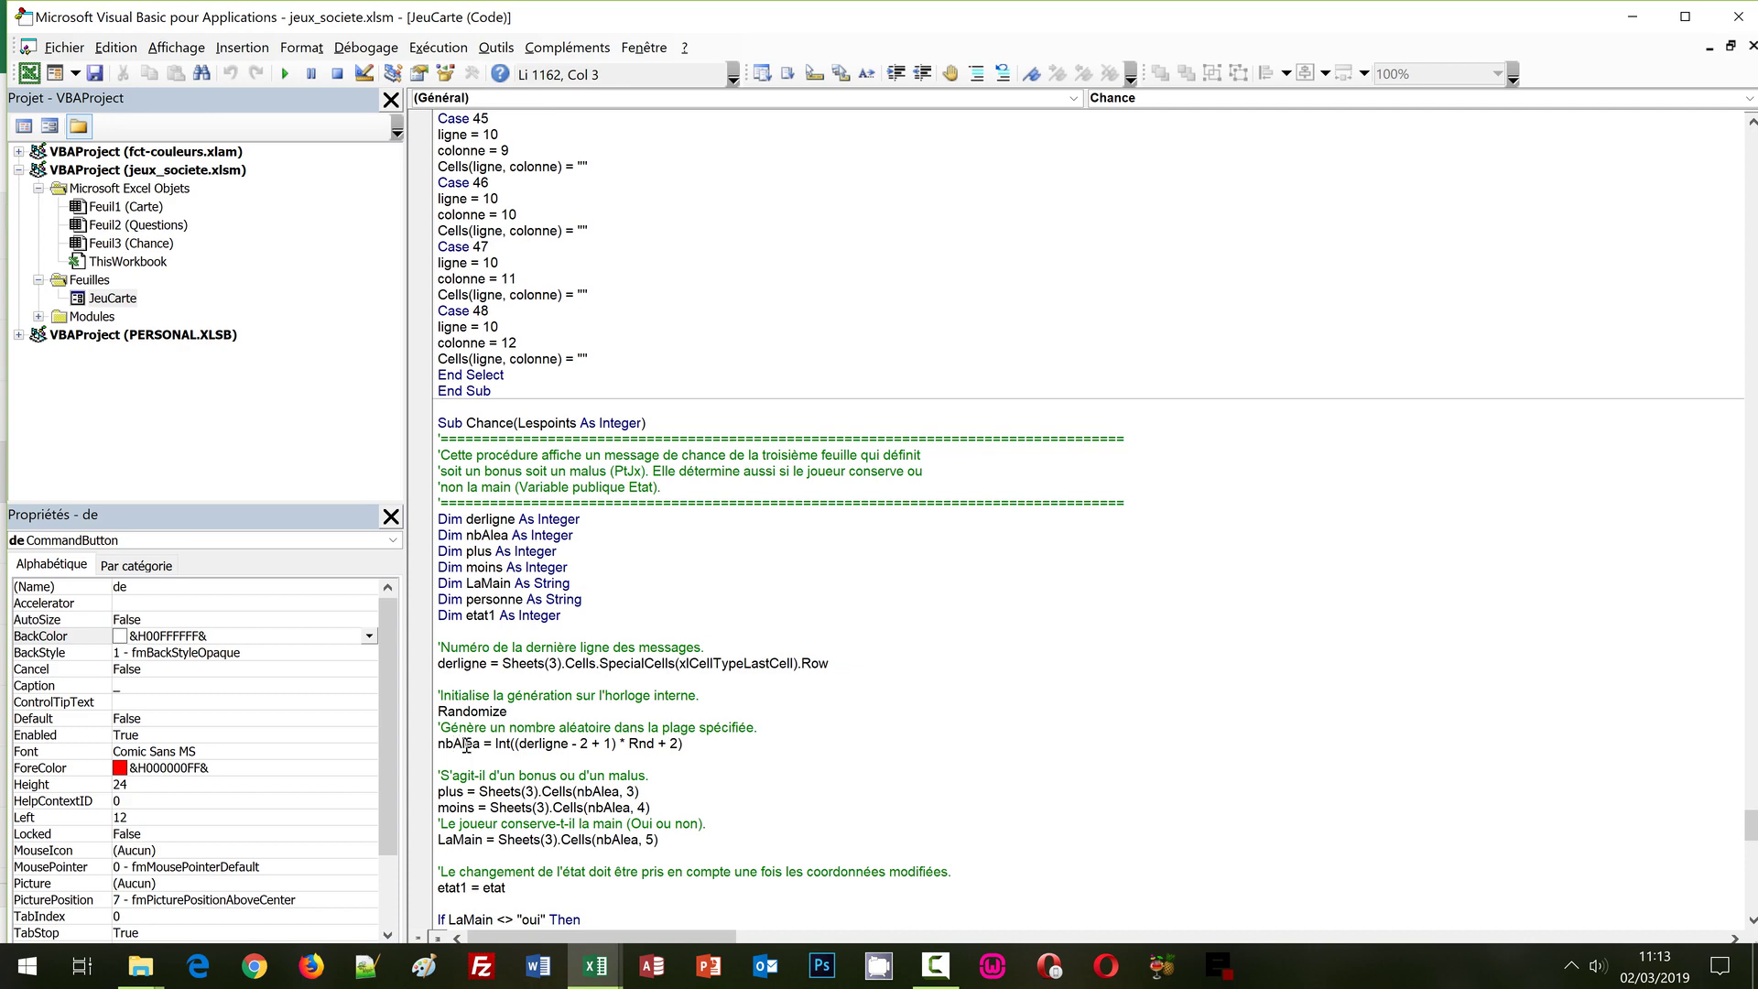
{"action": "double_click", "coordinate": [459, 744]}
{"action": "scroll", "coordinate": [645, 778], "scroll_direction": "down", "scroll_amount": 1}
{"action": "scroll", "coordinate": [652, 751], "scroll_direction": "down", "scroll_amount": 5}
{"action": "scroll", "coordinate": [661, 719], "scroll_direction": "down", "scroll_amount": 3}
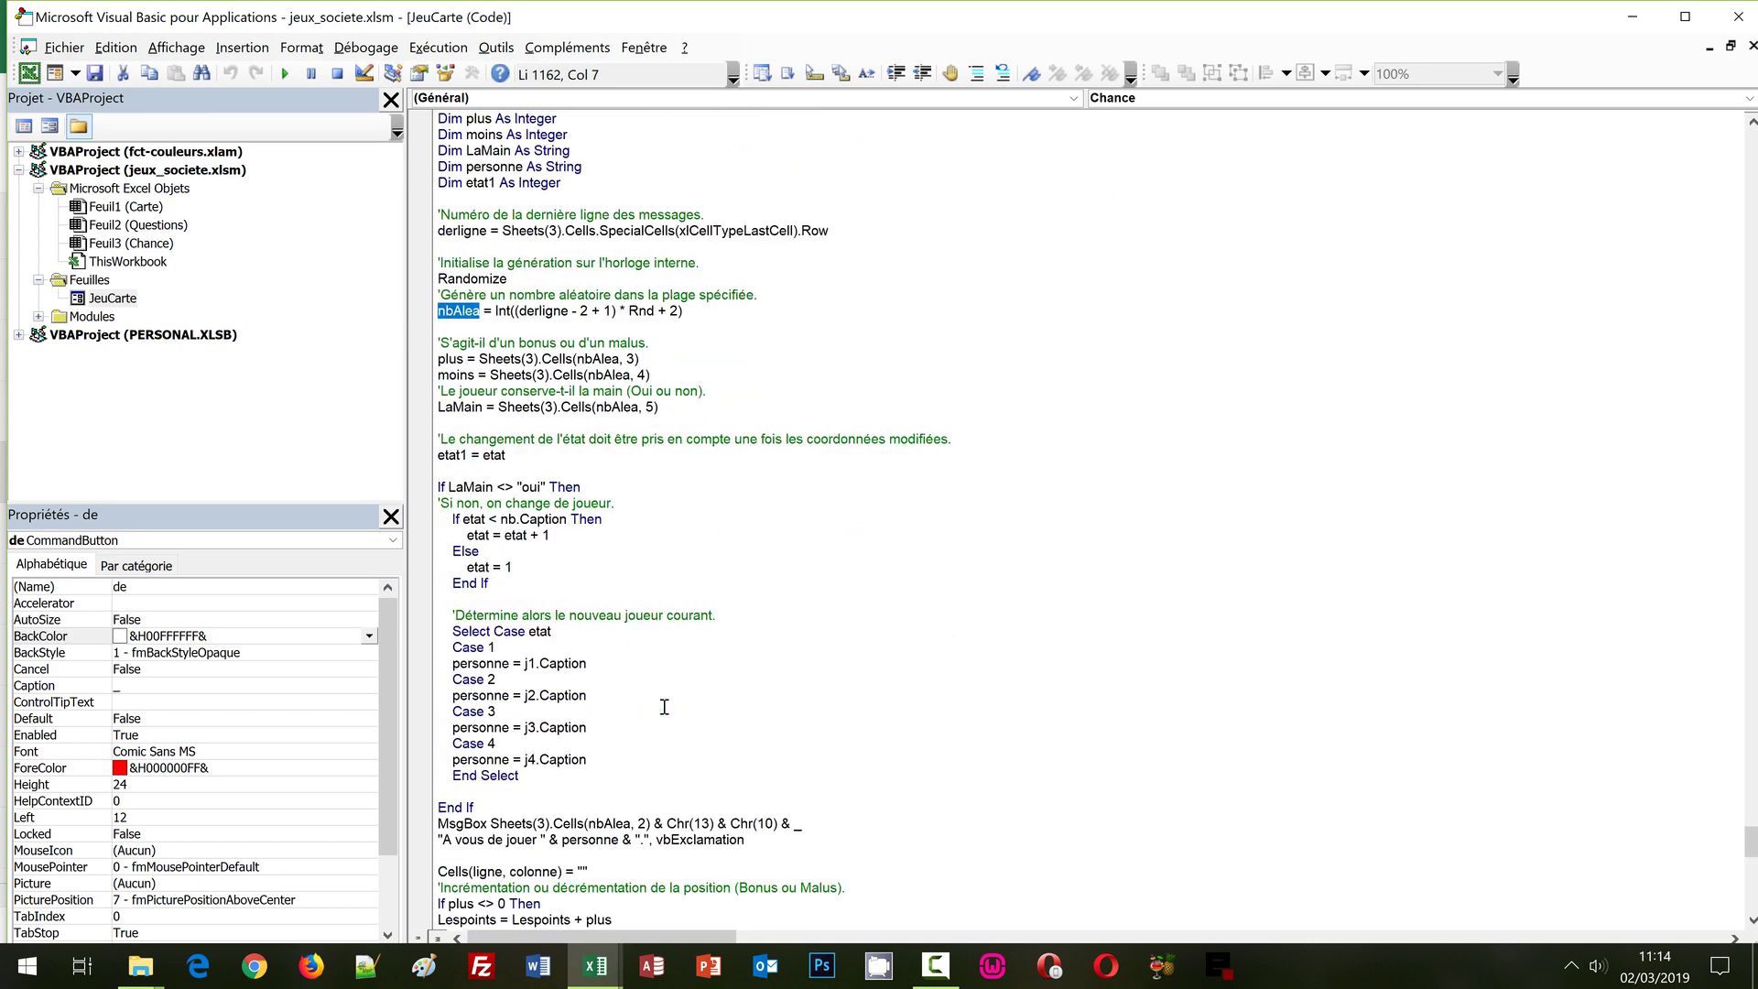
{"action": "scroll", "coordinate": [664, 707], "scroll_direction": "down", "scroll_amount": 2}
{"action": "scroll", "coordinate": [665, 707], "scroll_direction": "down", "scroll_amount": 2}
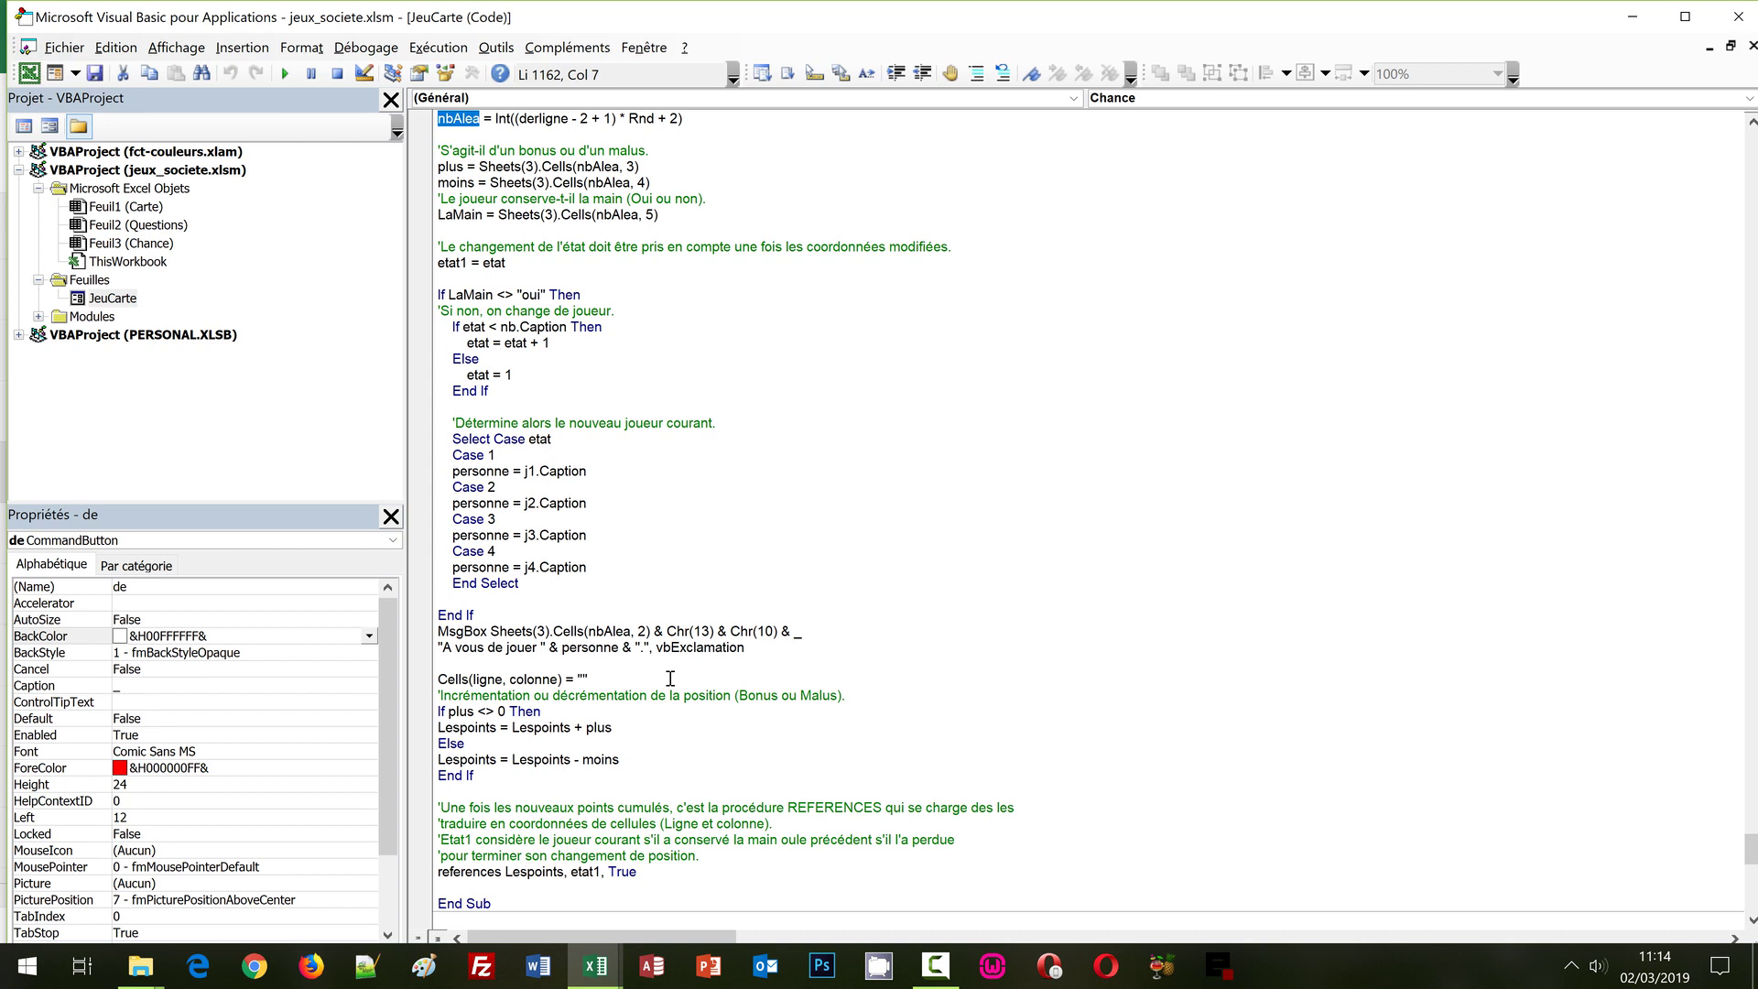
{"action": "left_click", "coordinate": [680, 617]}
From the module top, search 'questions' to reach the Private Sub questions() declaration.
{"action": "key", "text": "ctrl+Home"}
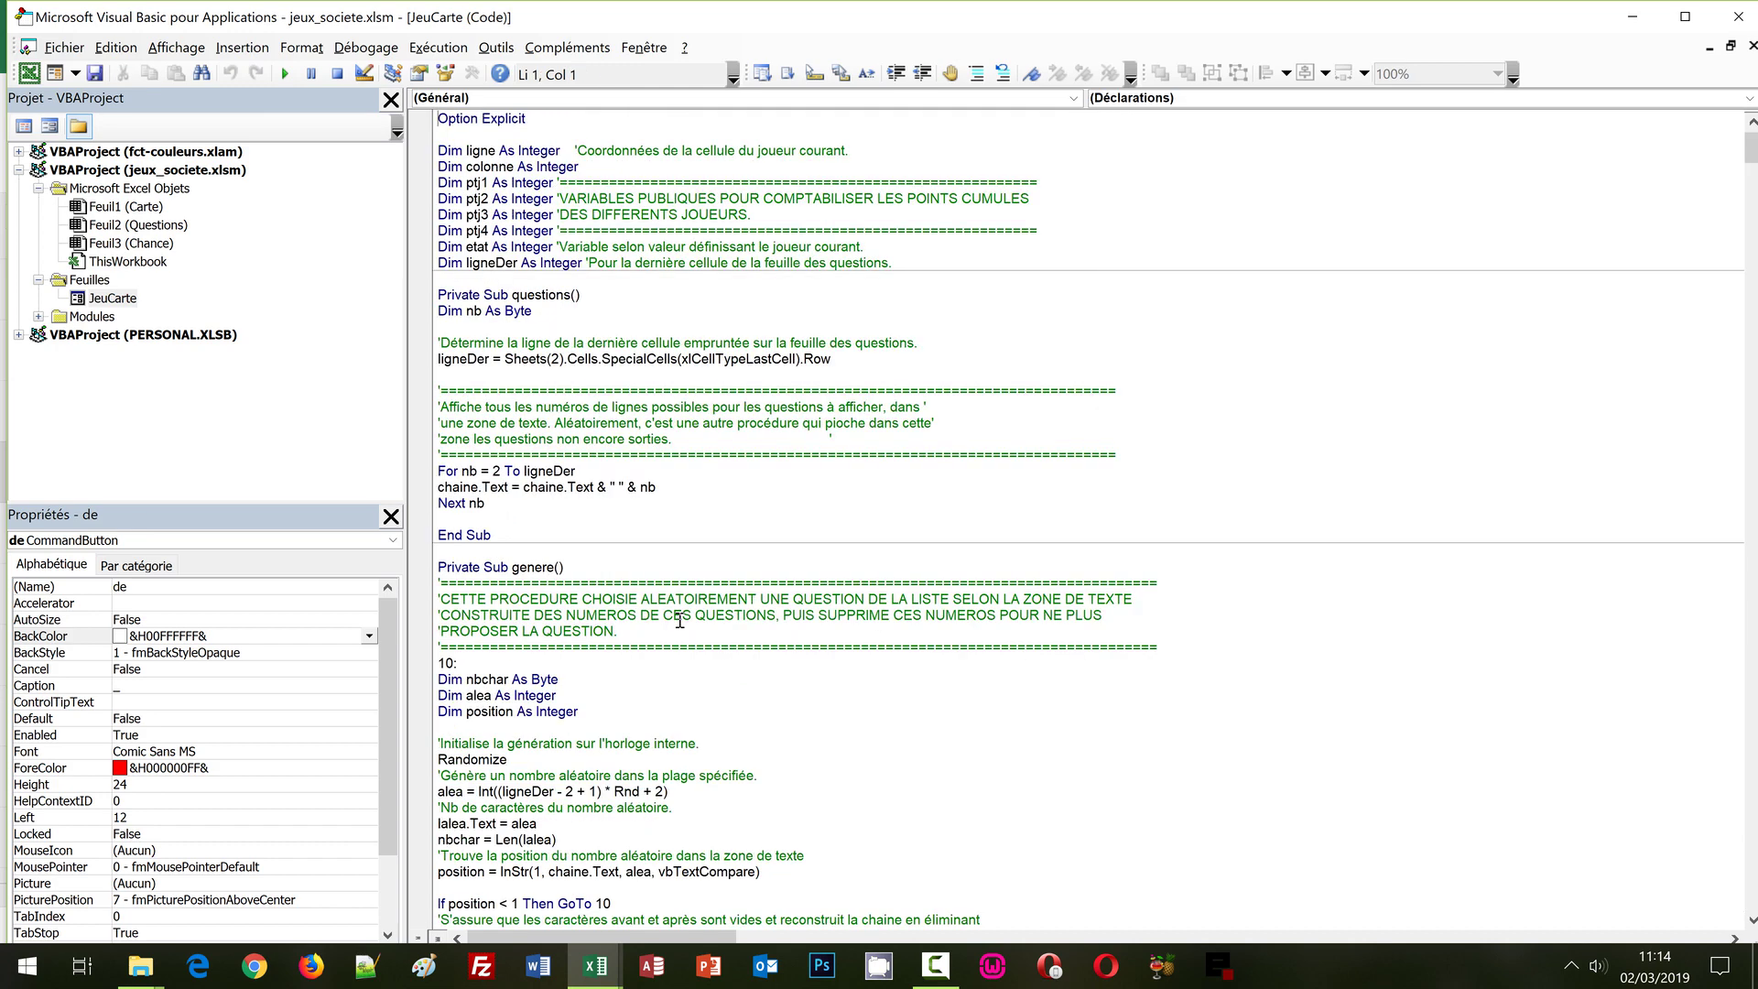
{"action": "key", "text": "ctrl+f"}
{"action": "type", "text": "ques"}
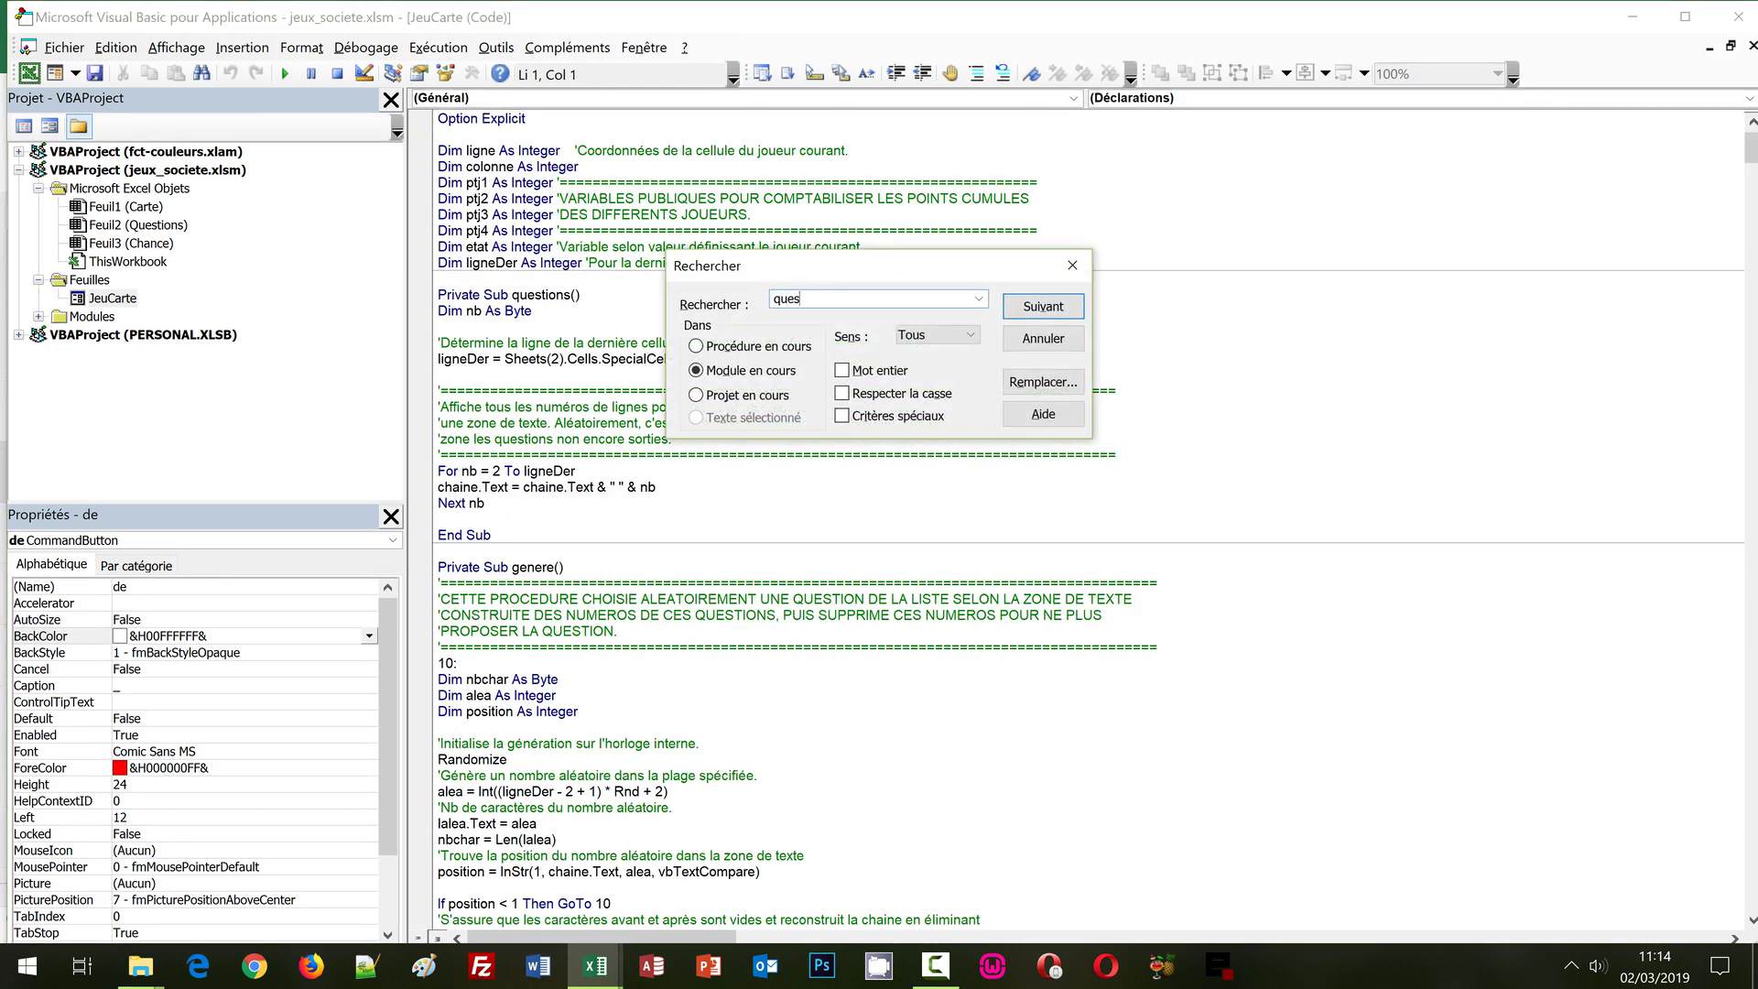
{"action": "type", "text": "tions"}
{"action": "key", "text": "Return"}
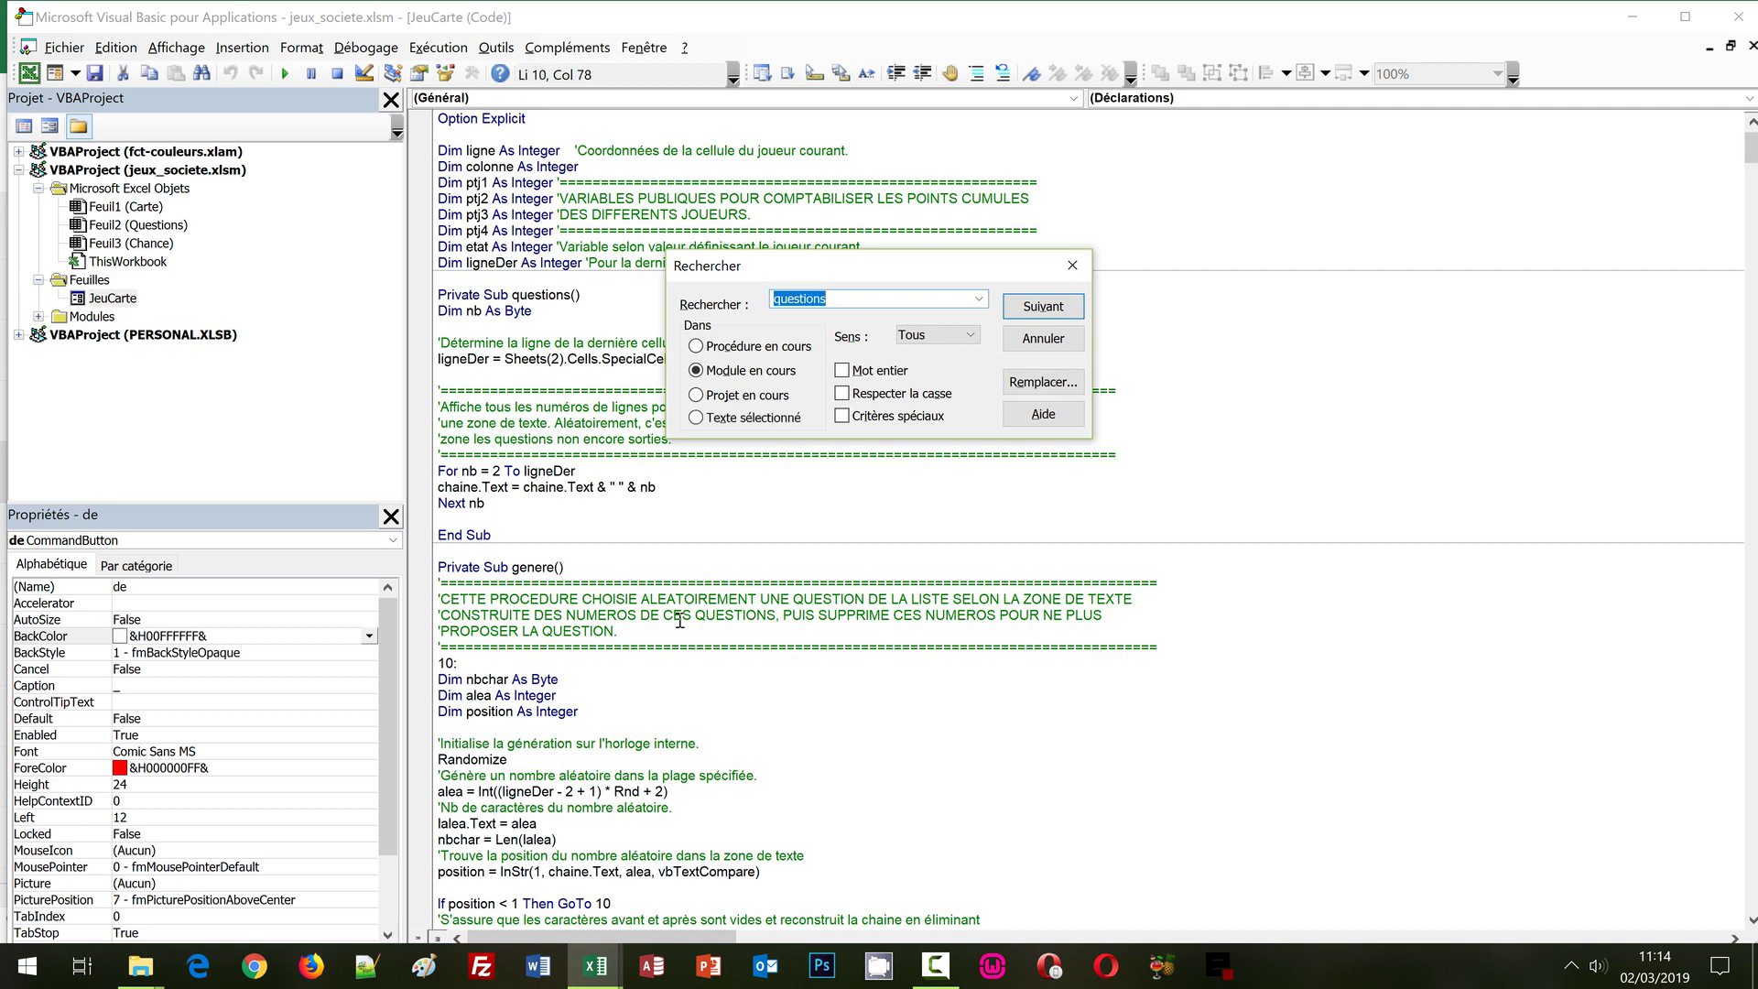
{"action": "key", "text": "Return"}
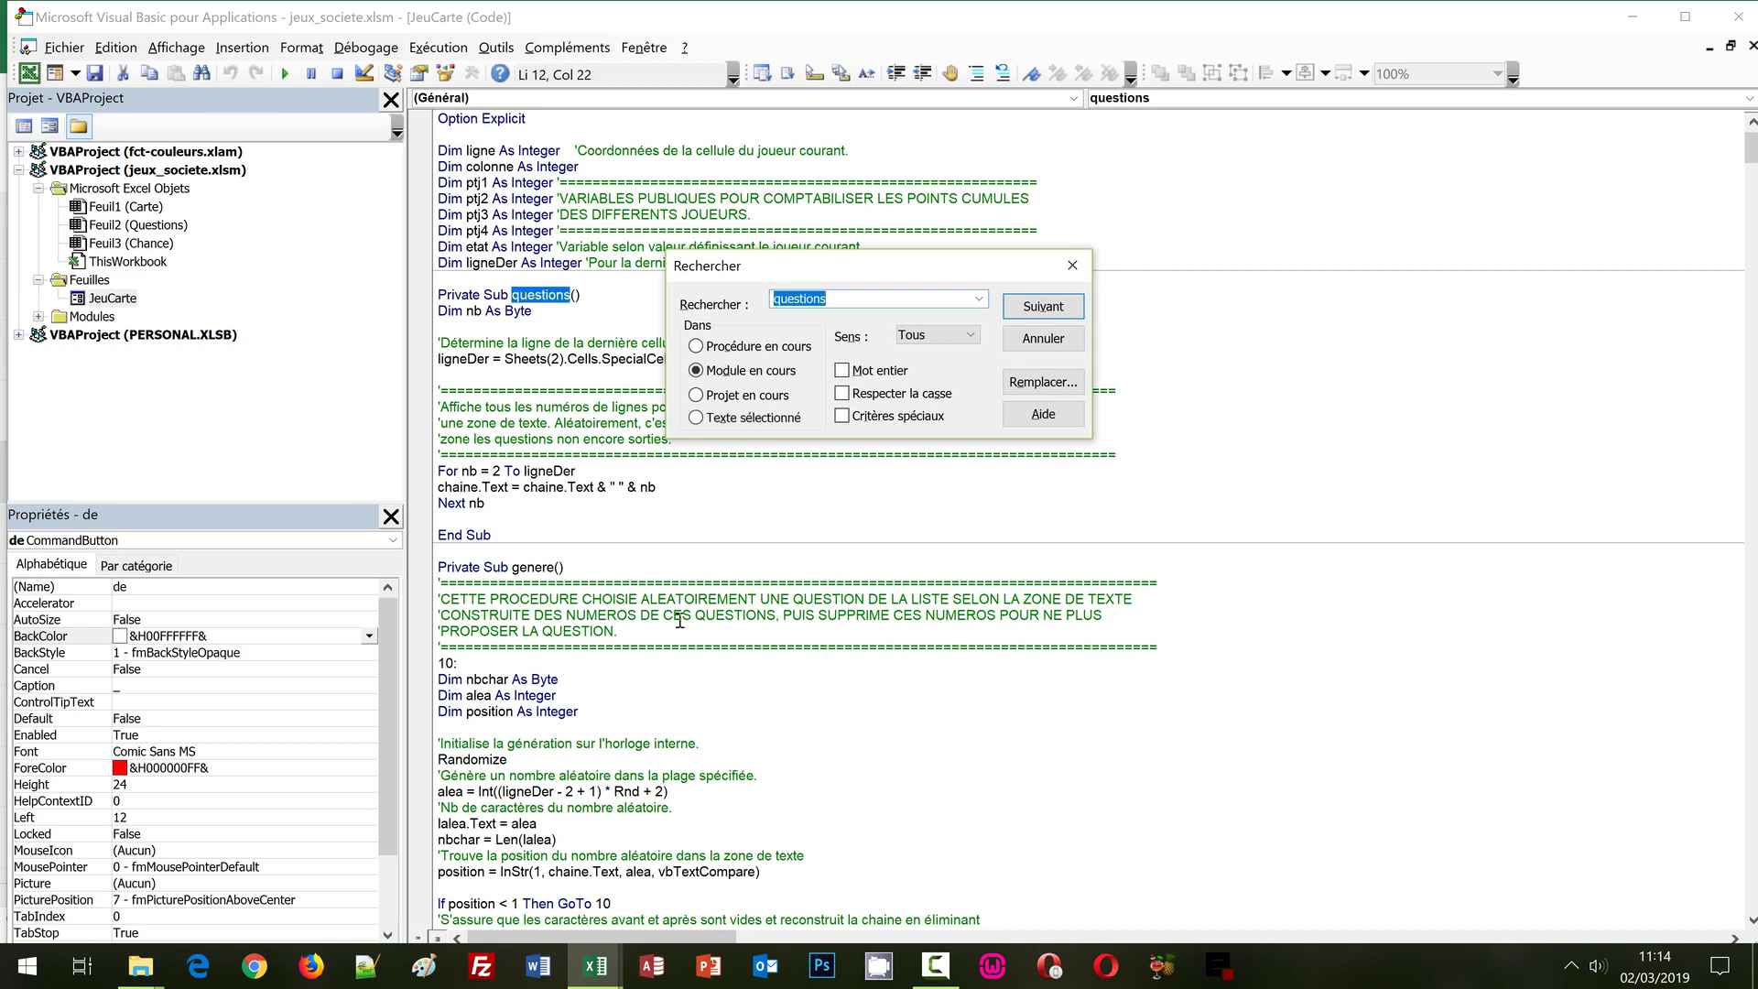
{"action": "key", "text": "Escape"}
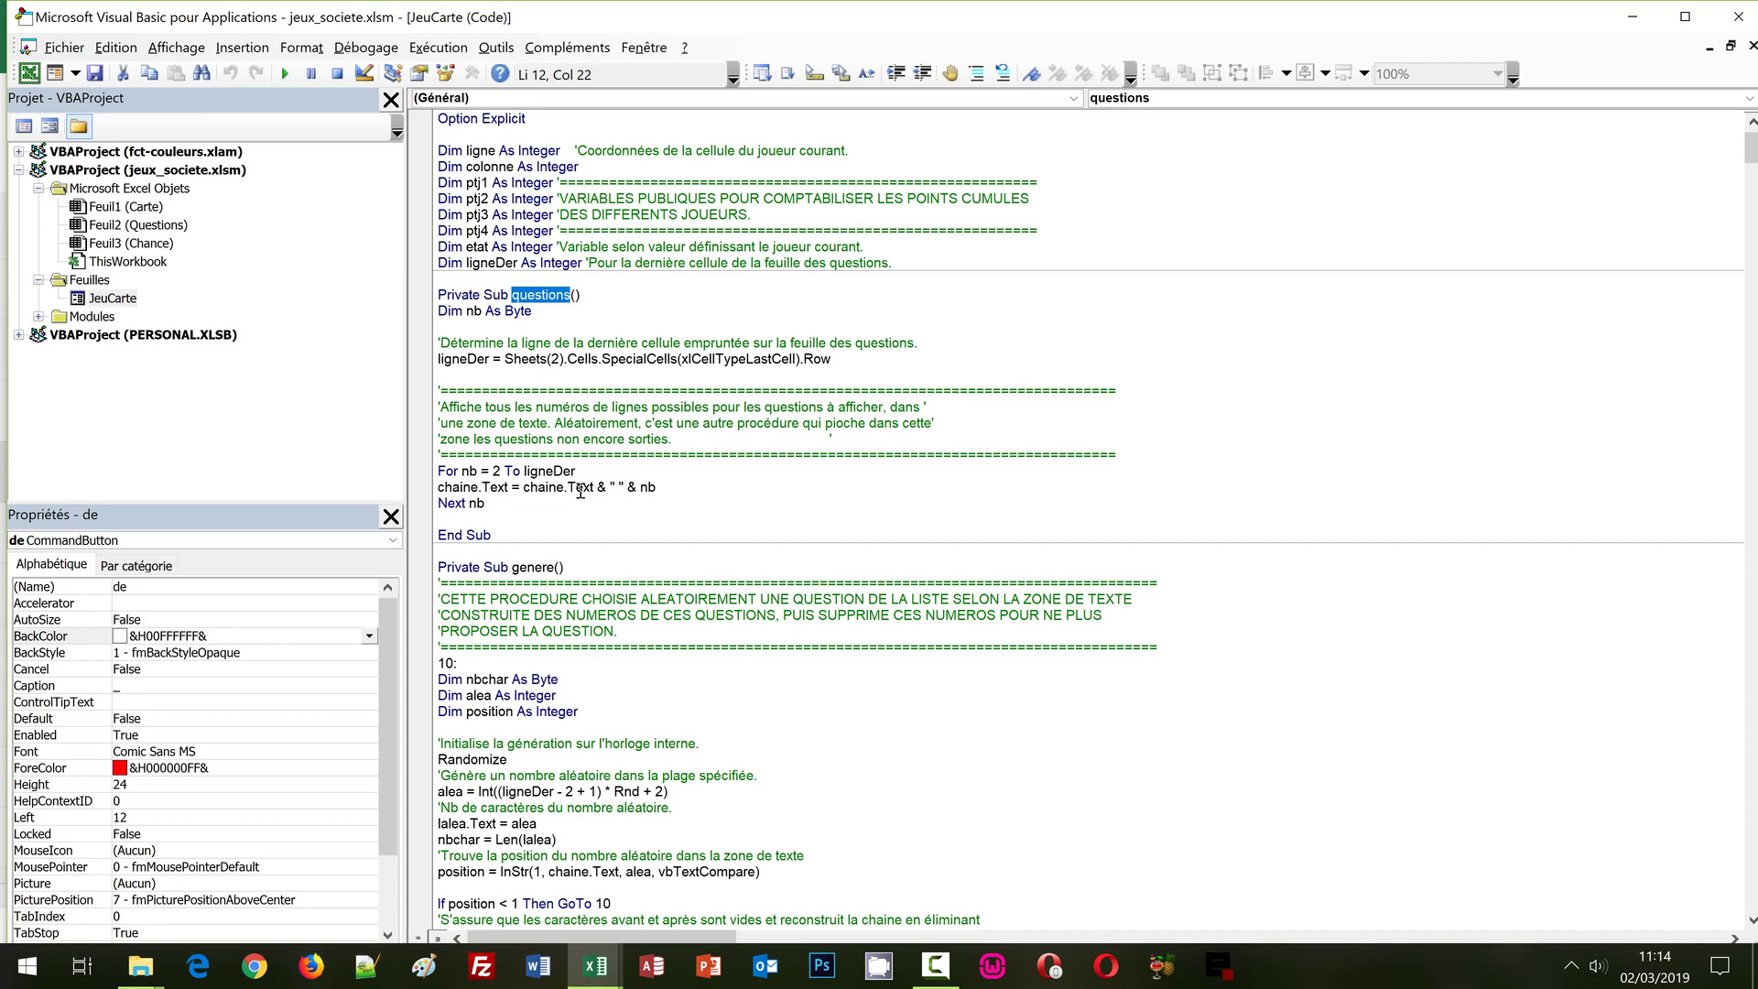
Highlight genere and read through it down to the choix1.Caption line.
{"action": "double_click", "coordinate": [533, 567]}
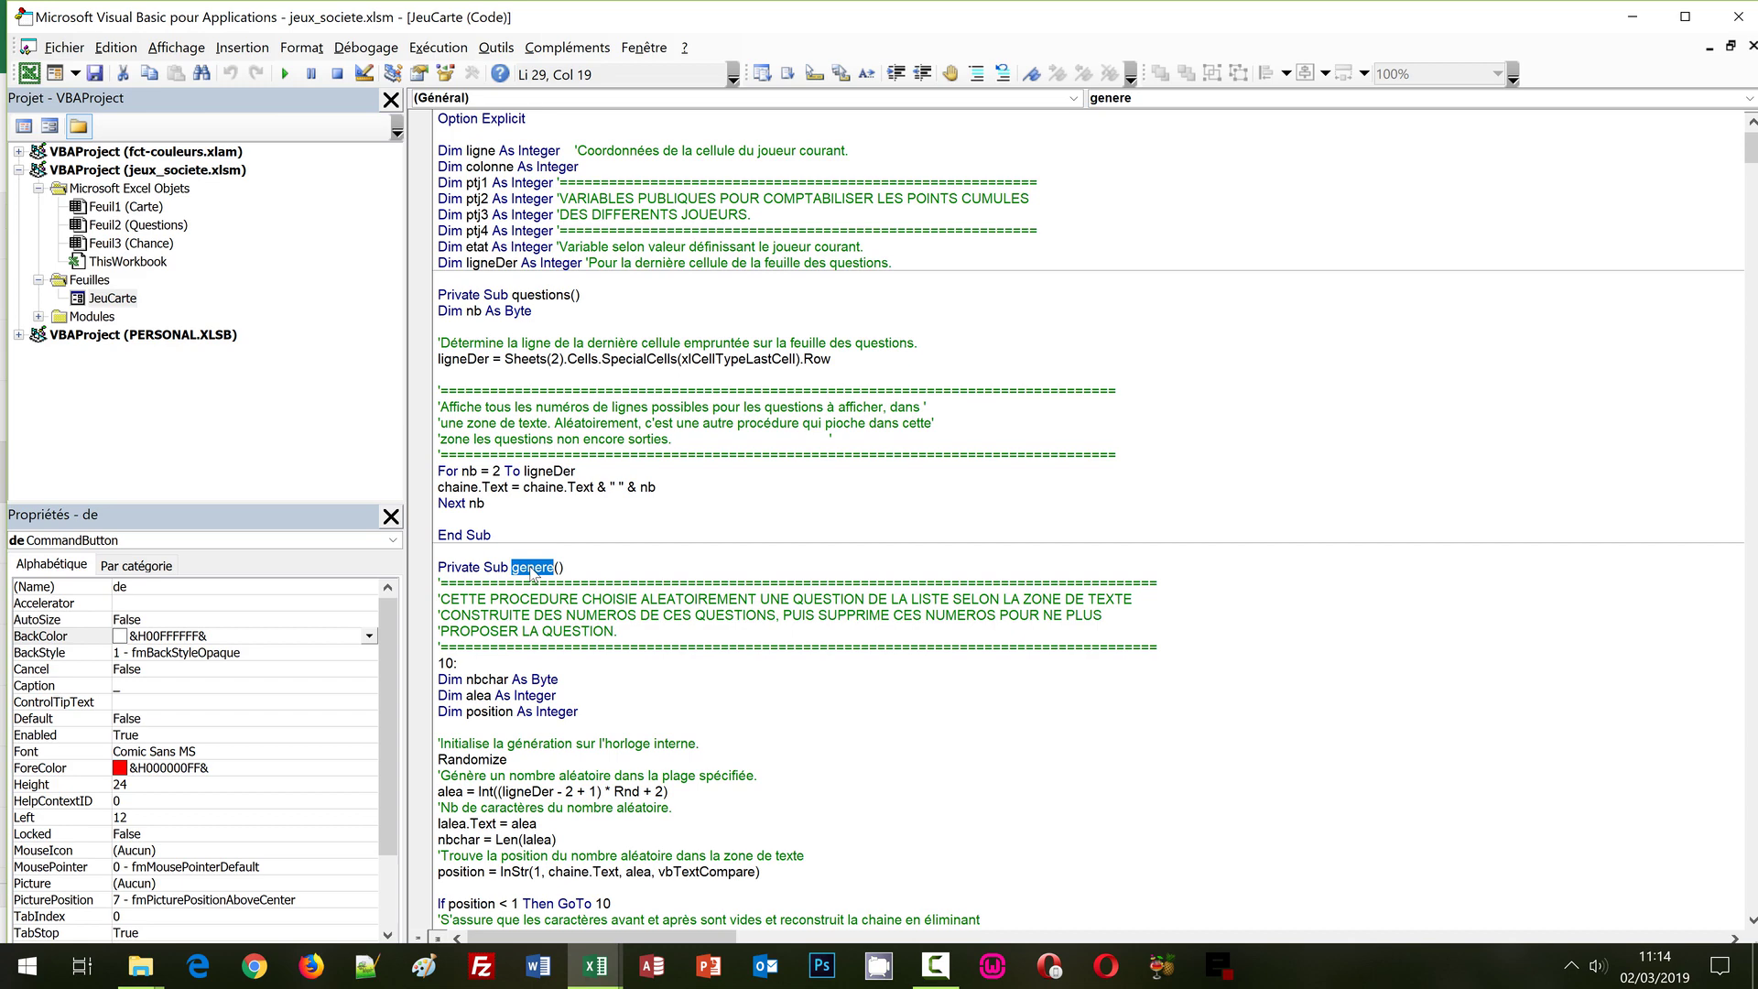
{"action": "scroll", "coordinate": [550, 585], "scroll_direction": "down", "scroll_amount": 1}
{"action": "scroll", "coordinate": [680, 660], "scroll_direction": "down", "scroll_amount": 2}
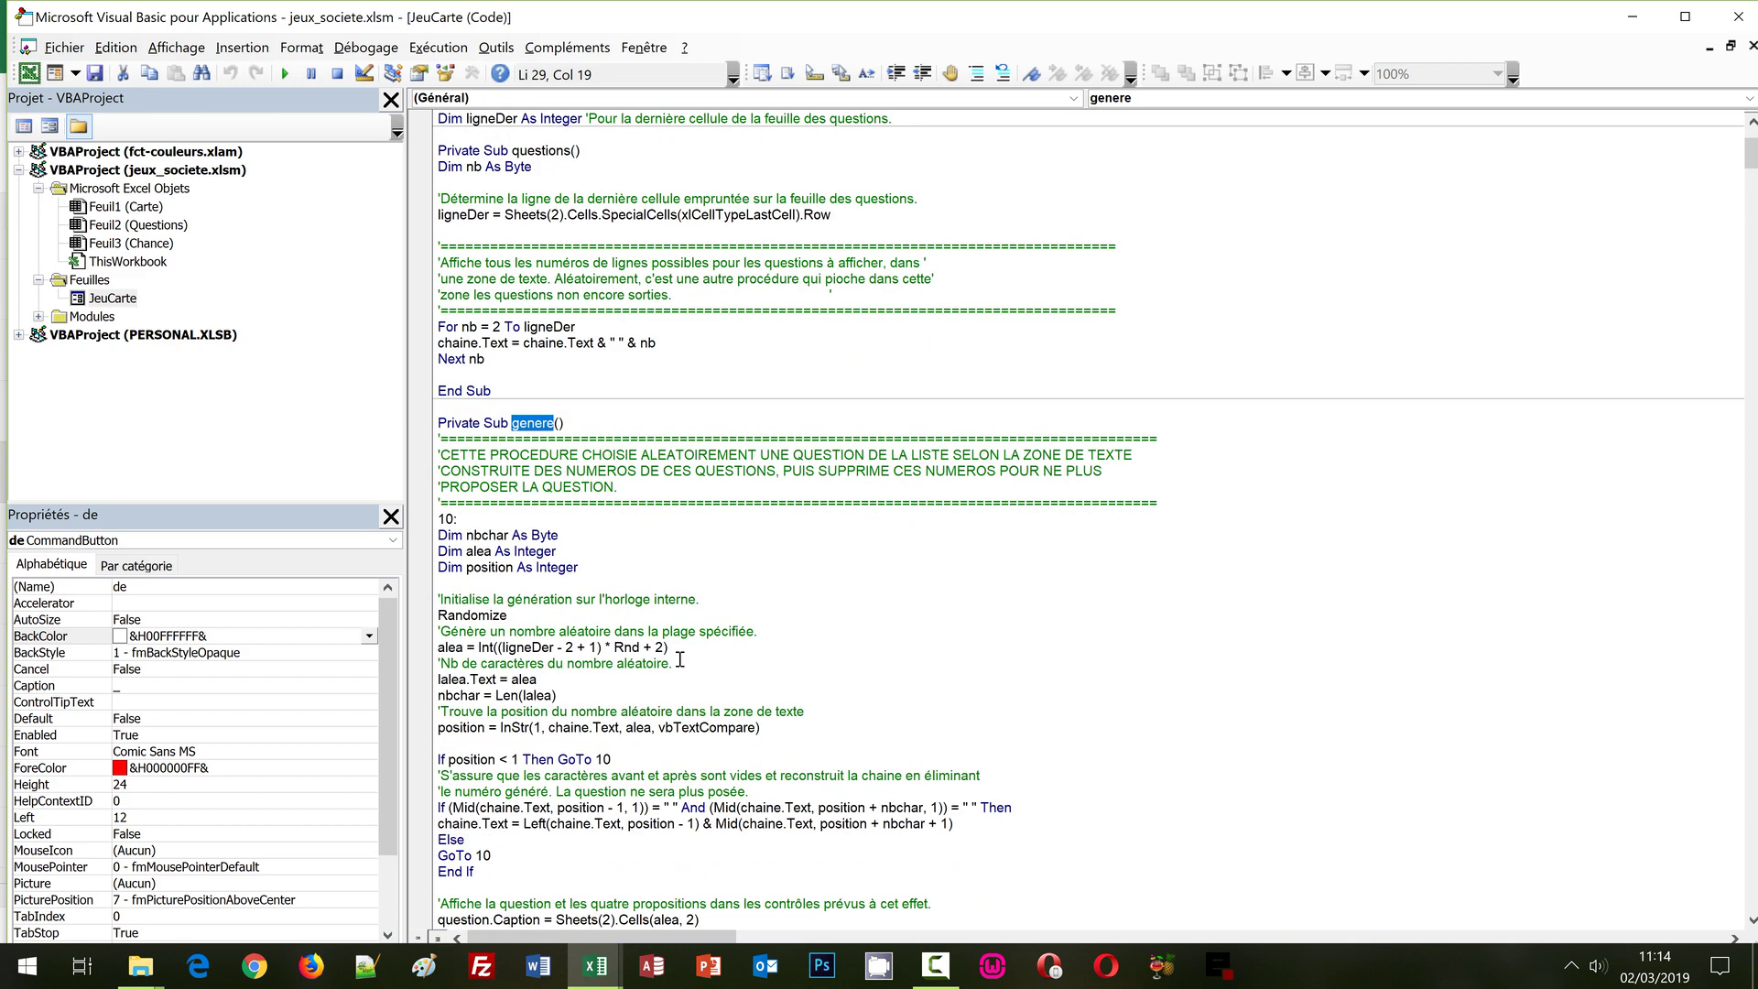
{"action": "scroll", "coordinate": [696, 656], "scroll_direction": "down", "scroll_amount": 3}
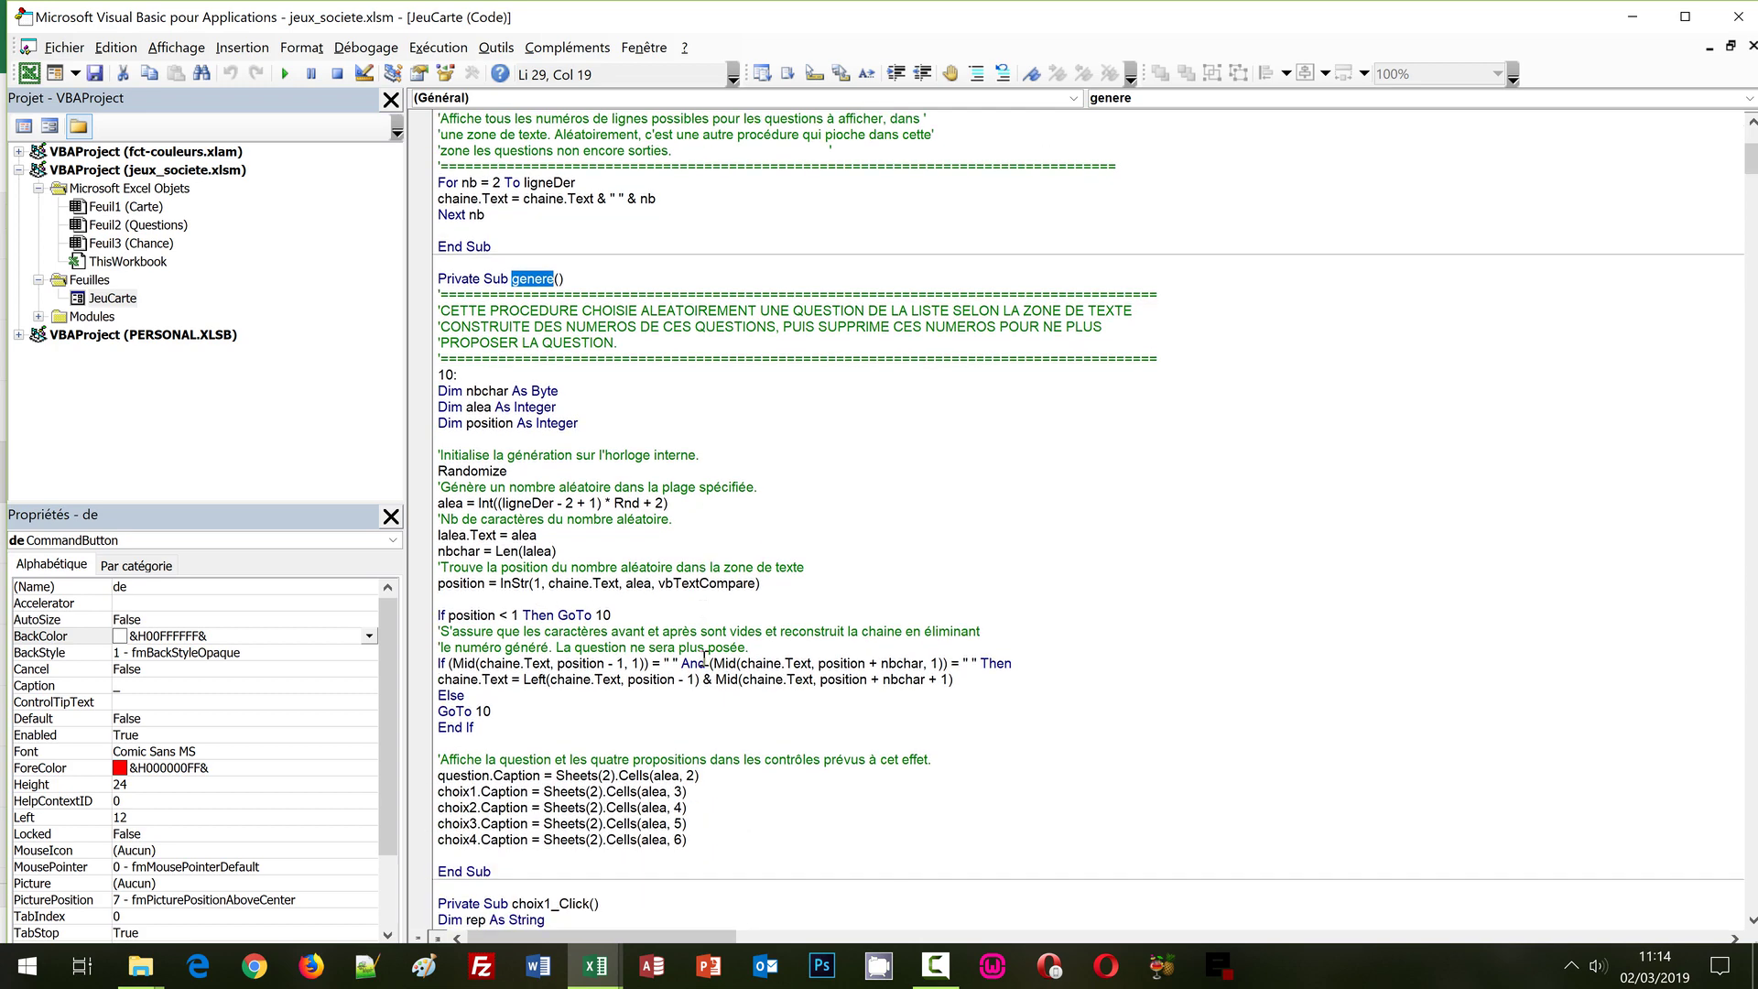
{"action": "double_click", "coordinate": [456, 791]}
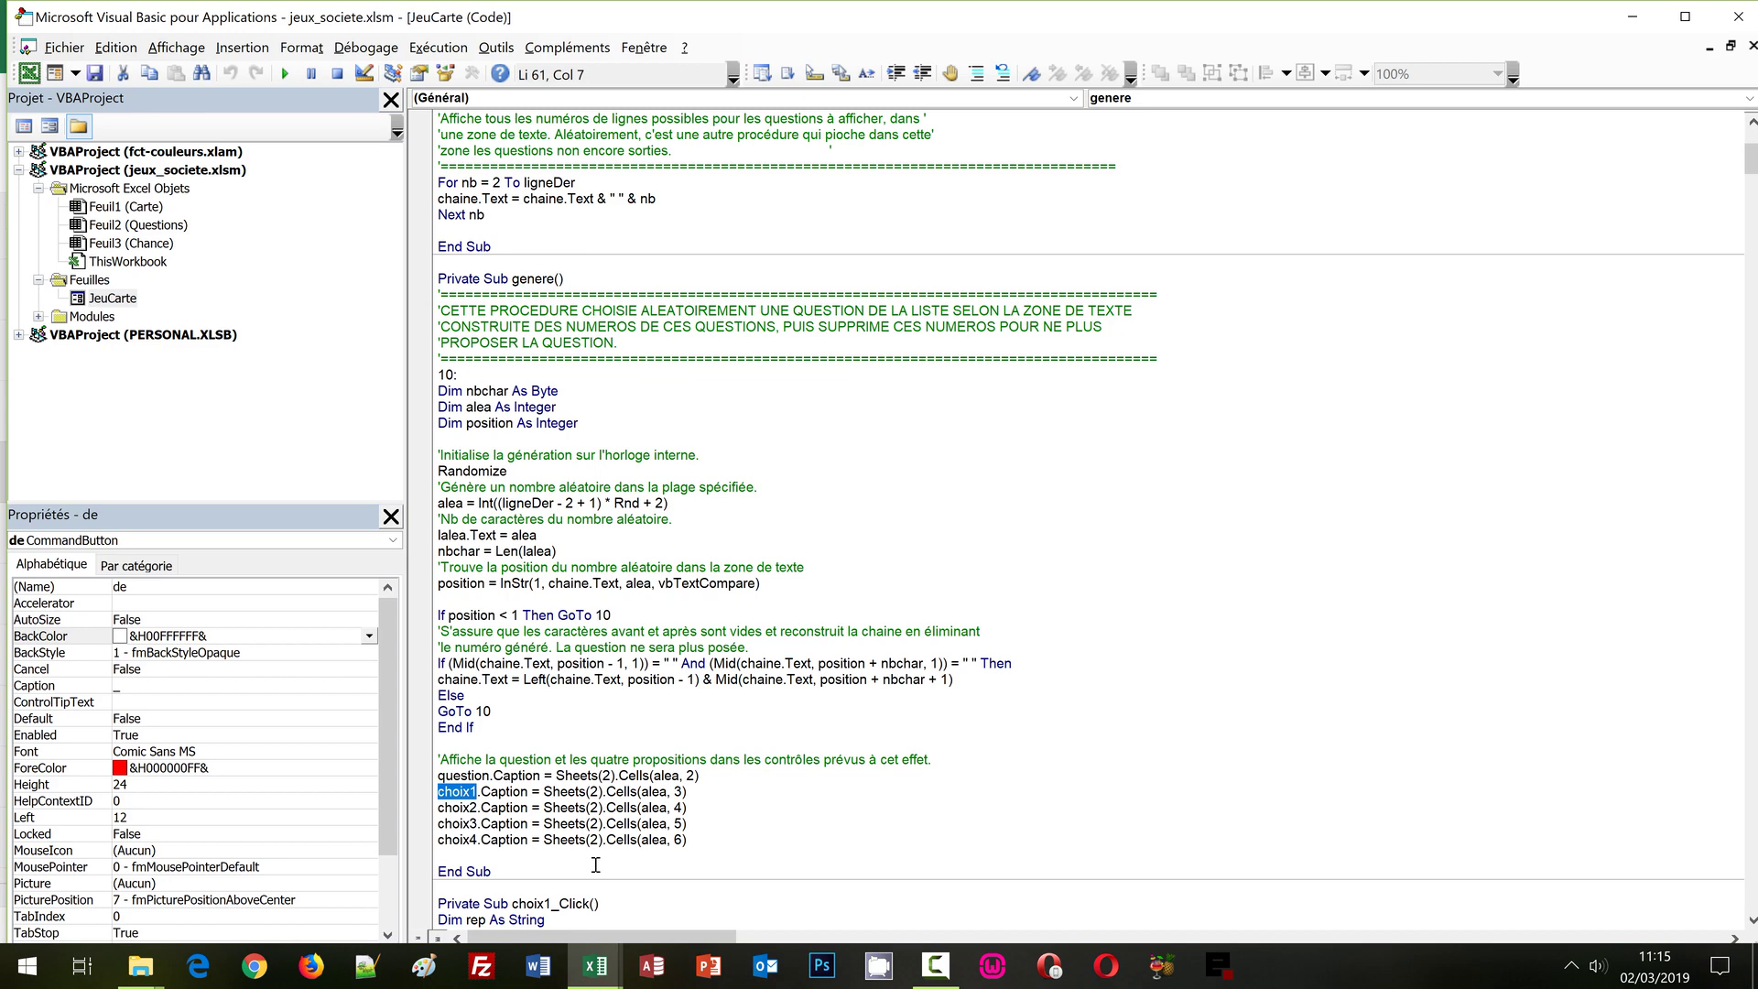
Search for 'genere' to land on its call at the end of de_Click.
{"action": "key", "text": "ctrl+f"}
{"action": "type", "text": "genre"}
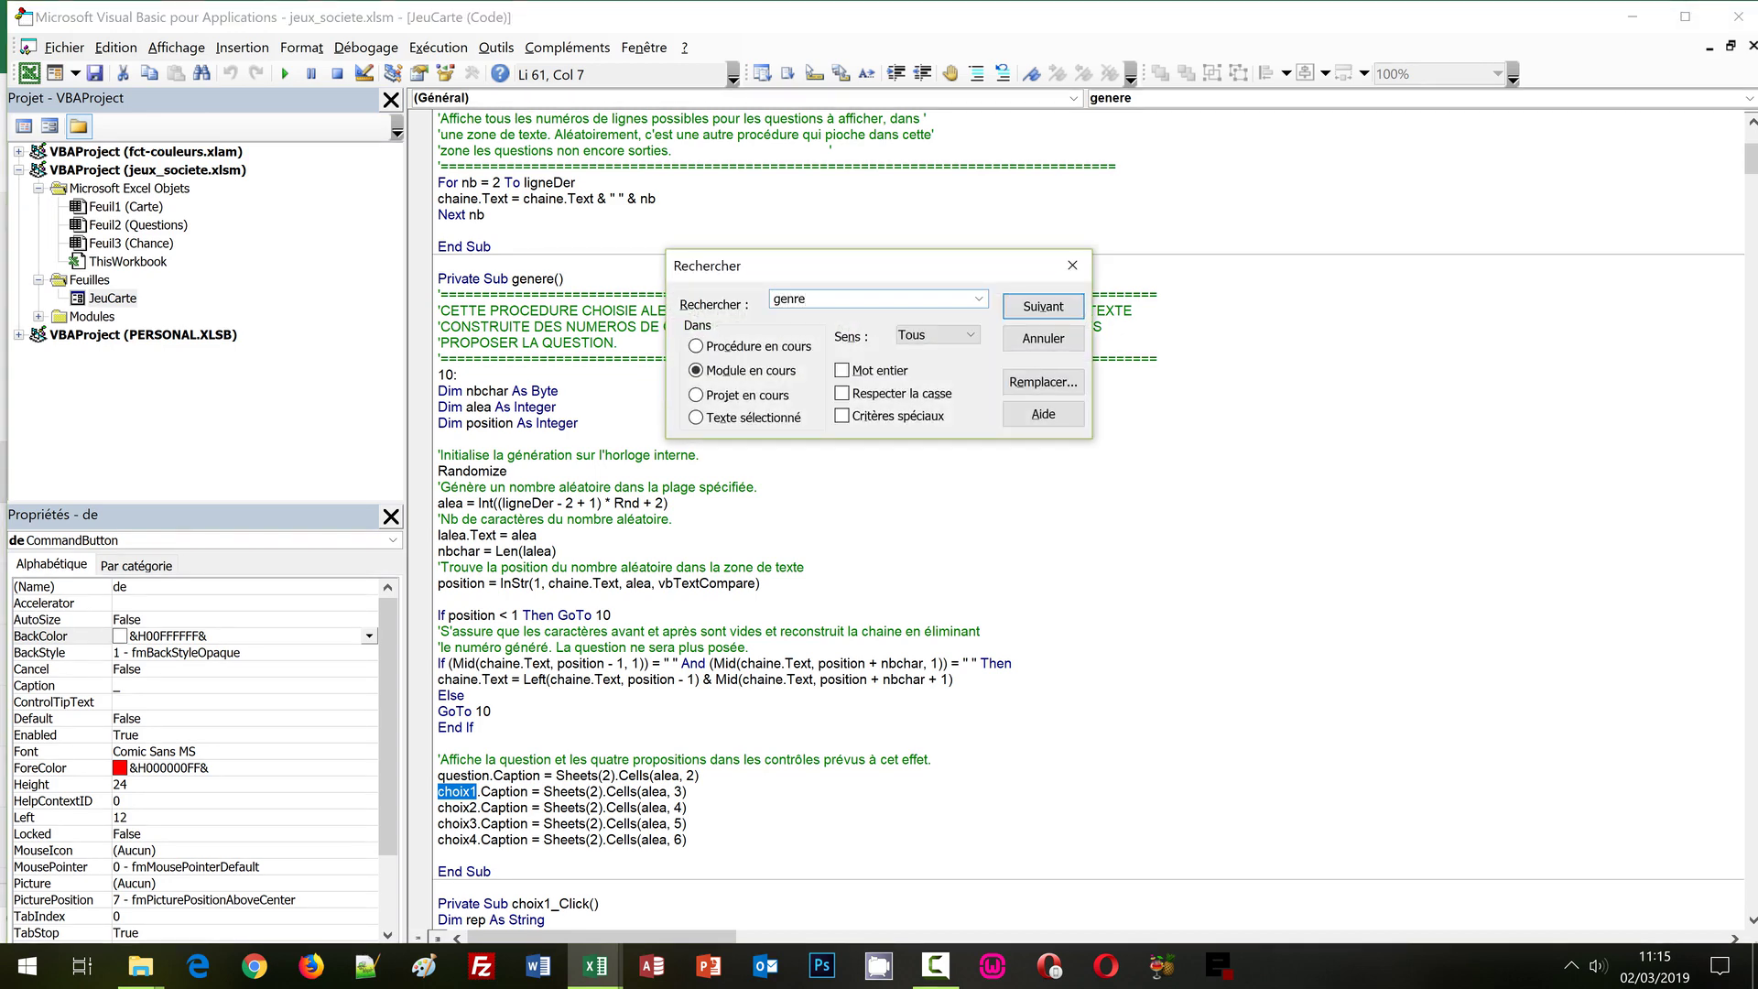
{"action": "key", "text": "BackSpace"}
{"action": "key", "text": "BackSpace"}
{"action": "type", "text": "ere"}
{"action": "key", "text": "Return"}
{"action": "key", "text": "Return"}
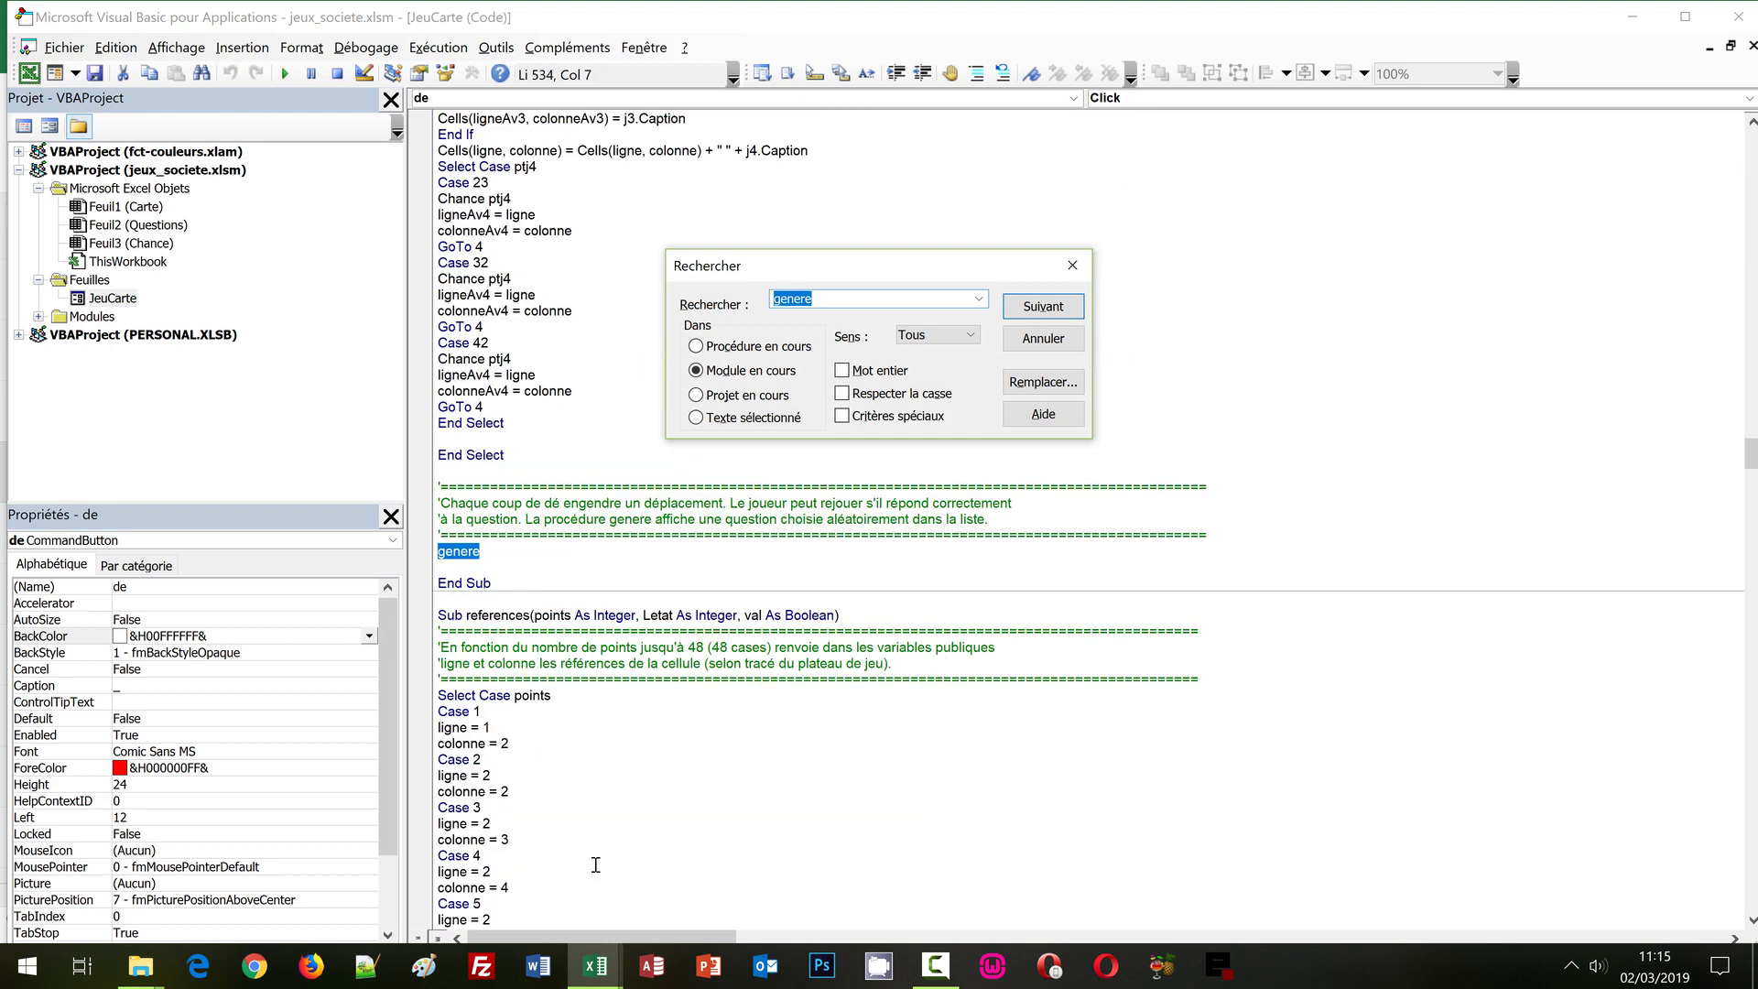
{"action": "key", "text": "Escape"}
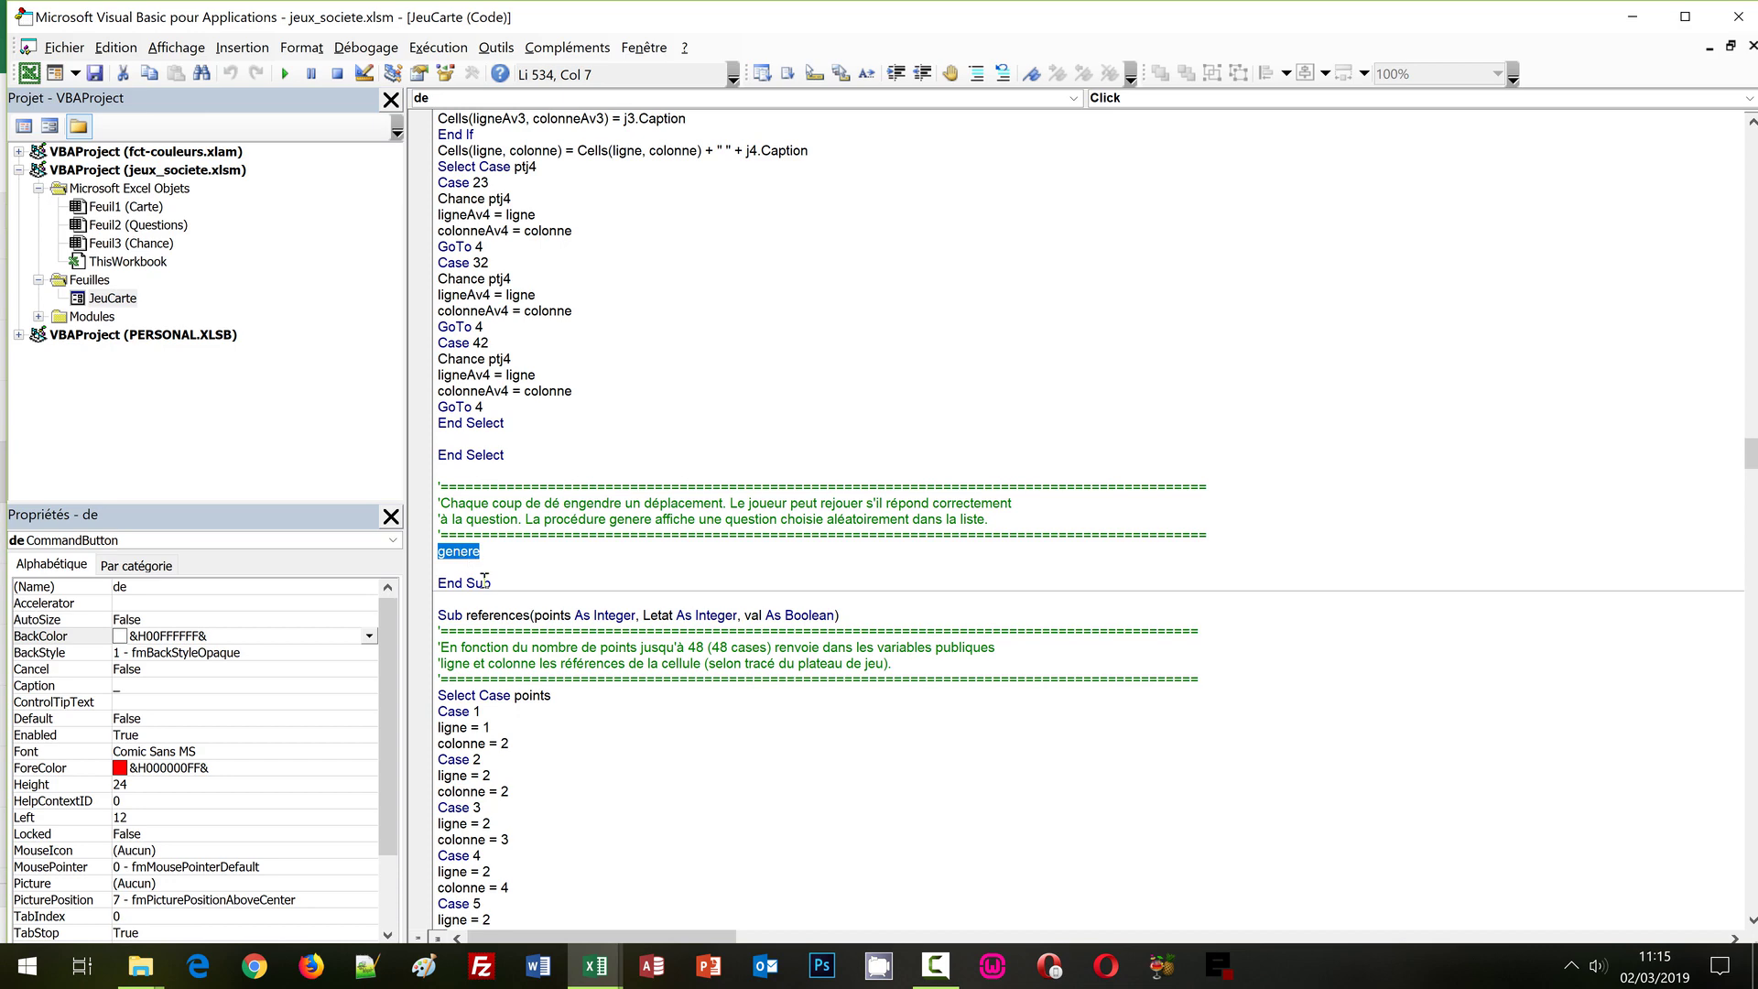
Open the JeuCarte form and go to the first Réponse button's choix1_Click code.
{"action": "double_click", "coordinate": [108, 297]}
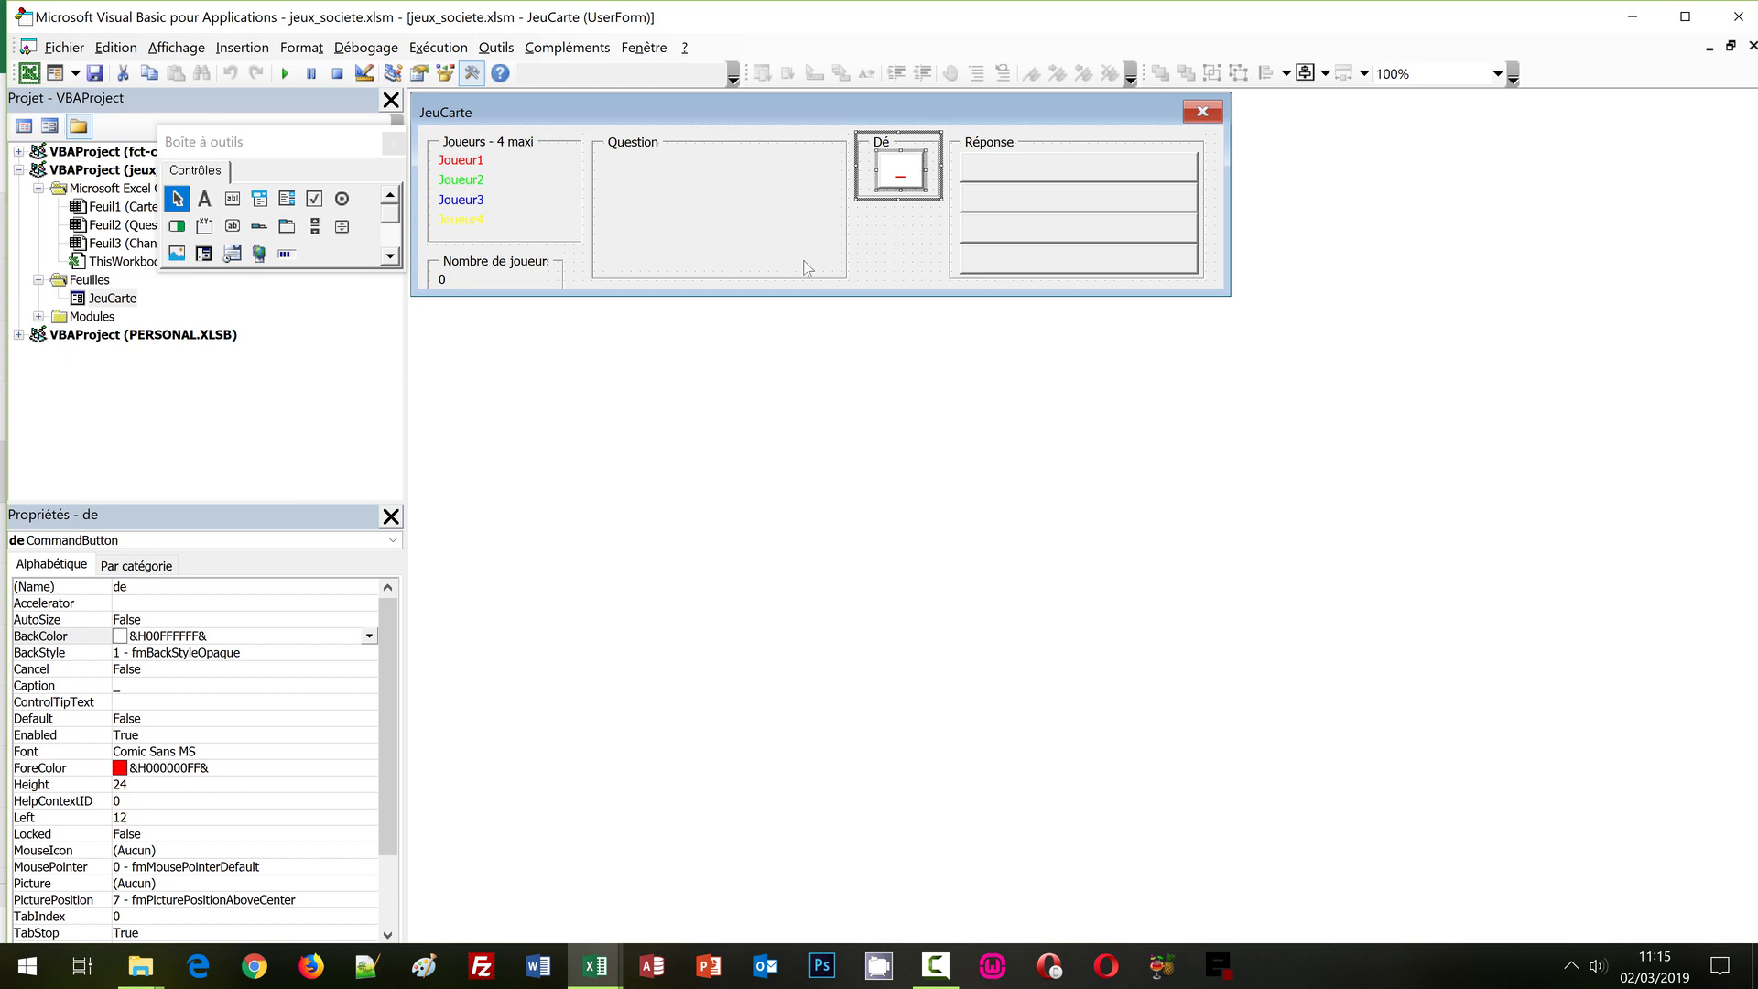
{"action": "double_click", "coordinate": [1096, 170]}
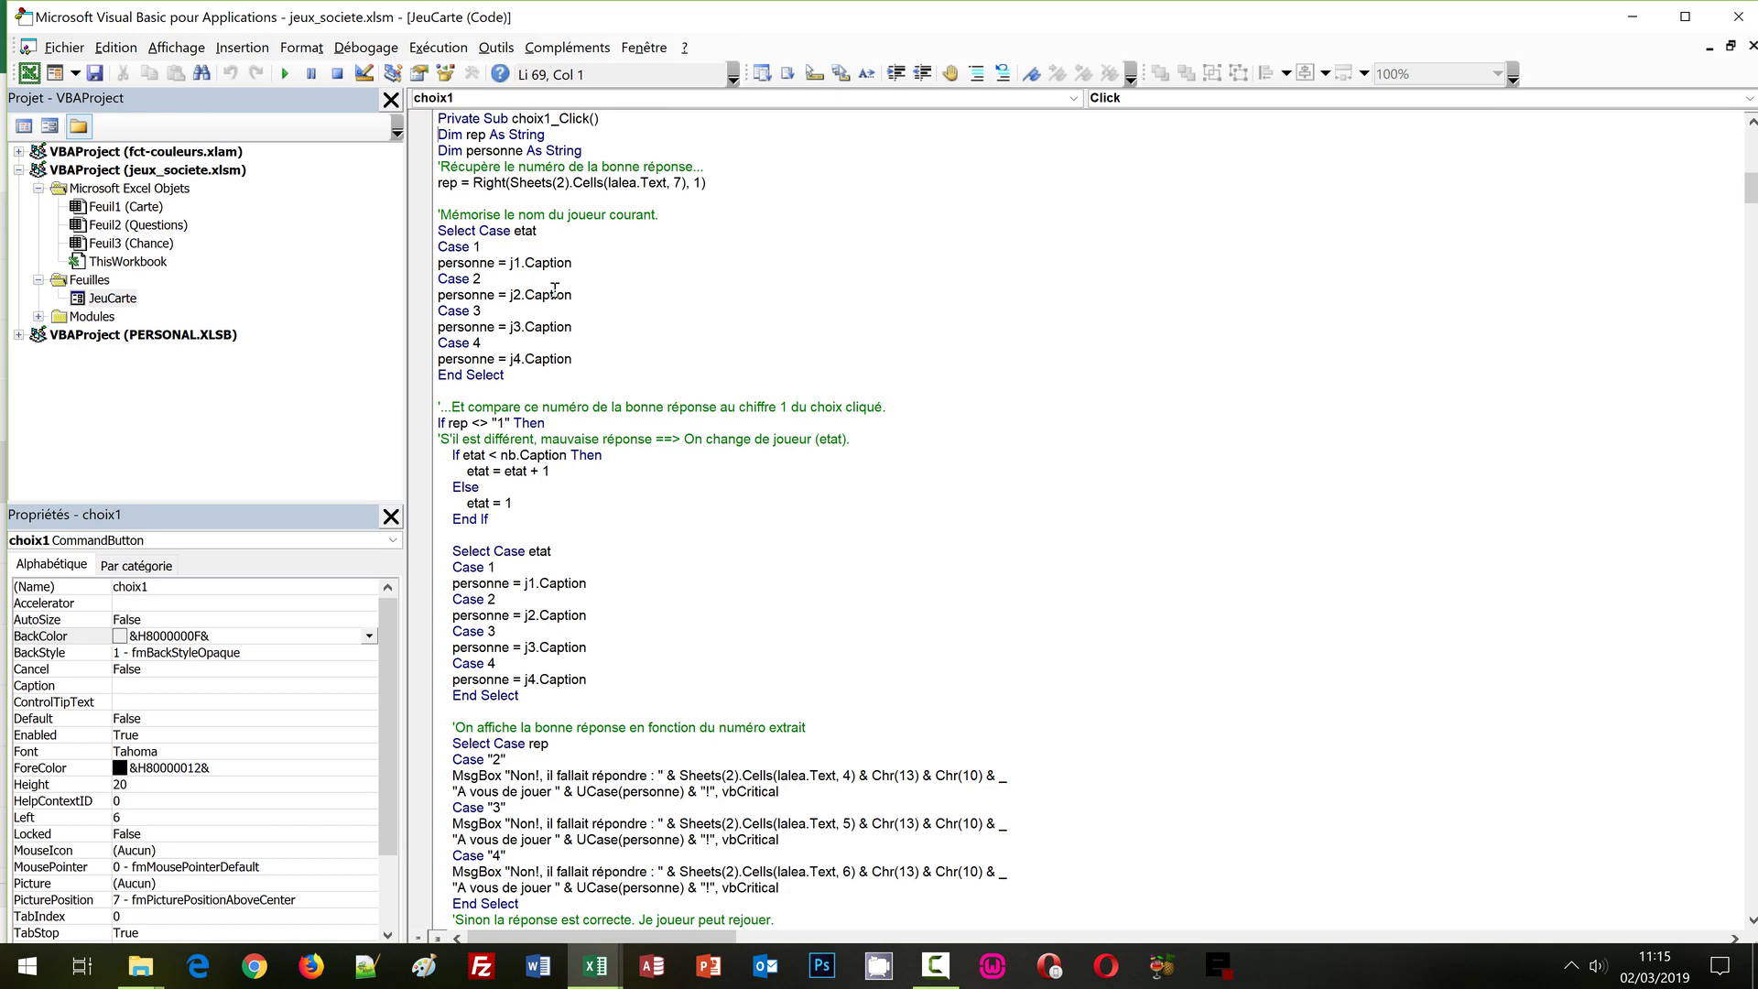
{"action": "double_click", "coordinate": [447, 182]}
{"action": "scroll", "coordinate": [713, 626], "scroll_direction": "down", "scroll_amount": 2}
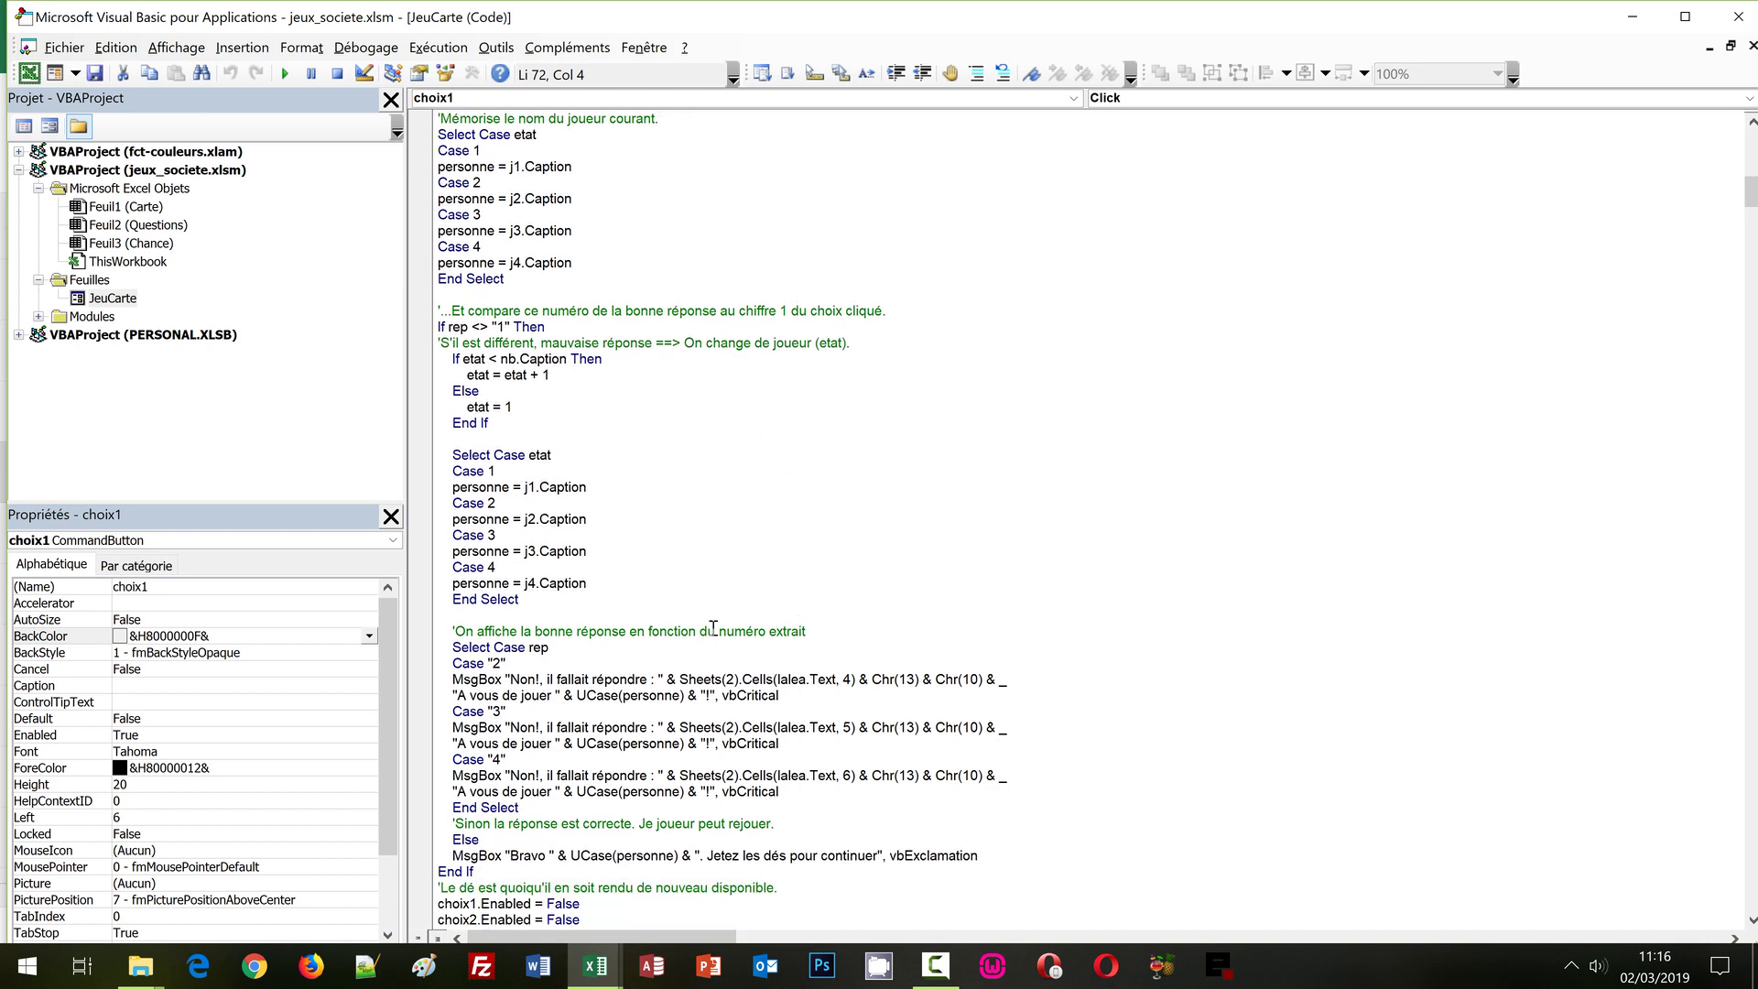
{"action": "left_click", "coordinate": [562, 677]}
{"action": "double_click", "coordinate": [521, 677]}
{"action": "double_click", "coordinate": [462, 678]}
{"action": "double_click", "coordinate": [507, 648]}
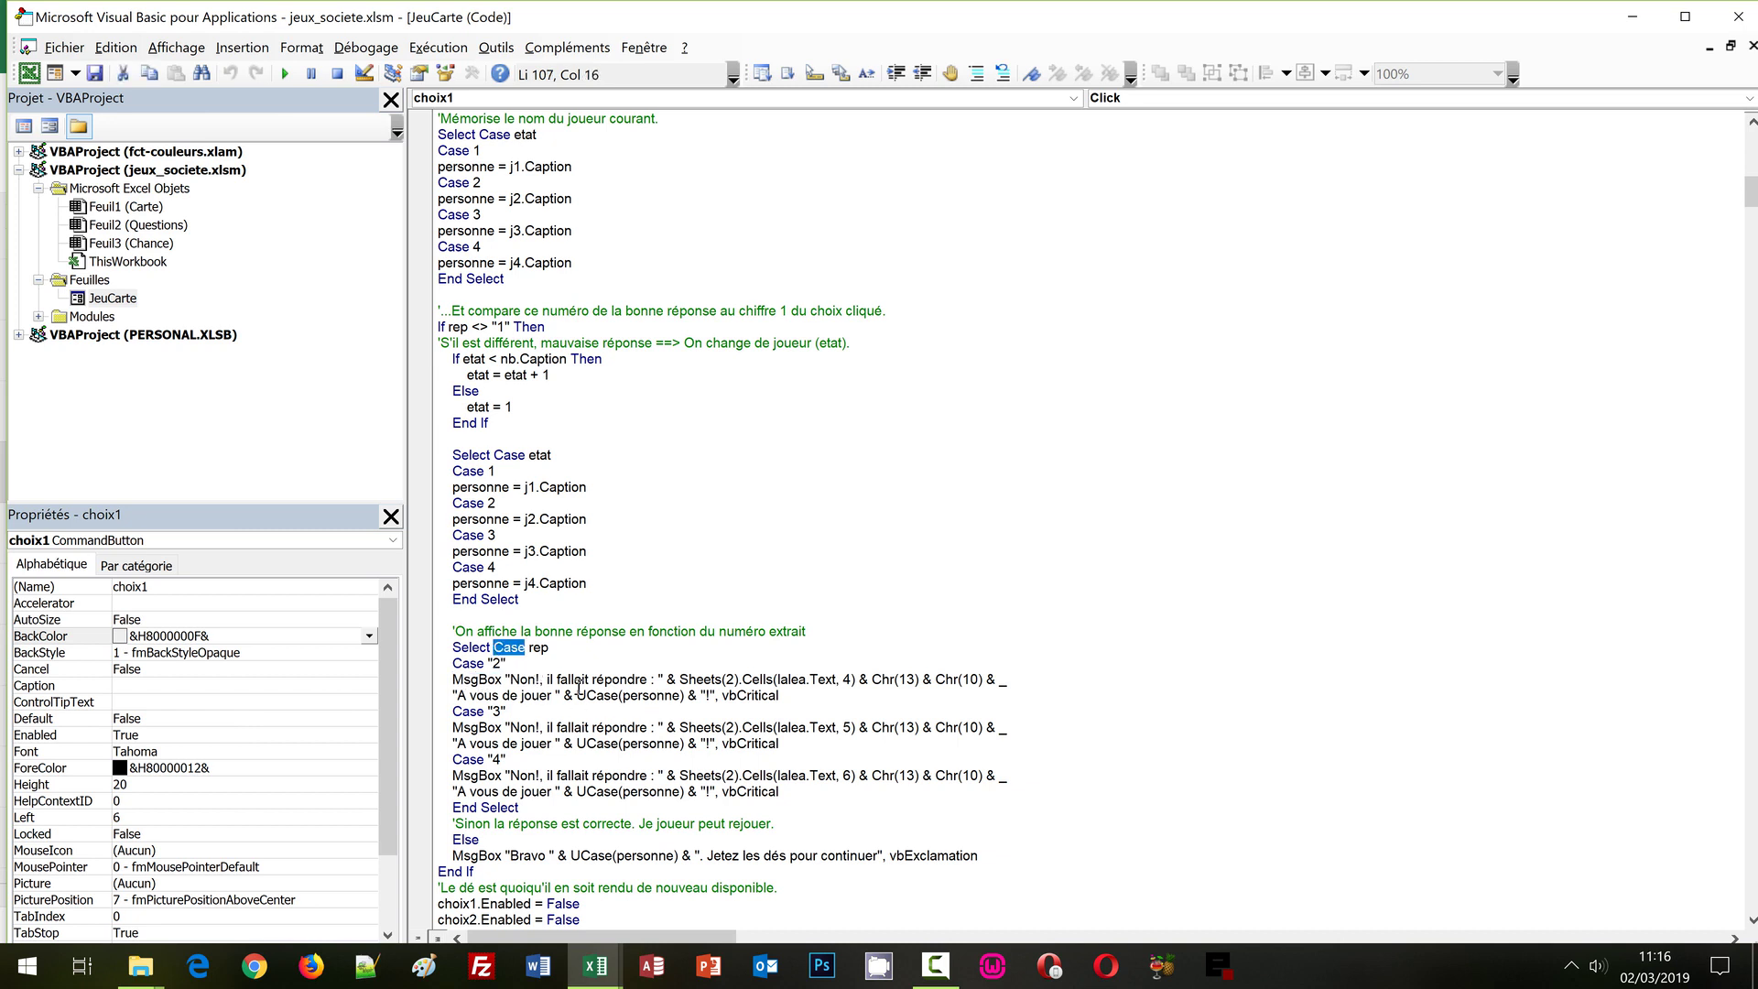